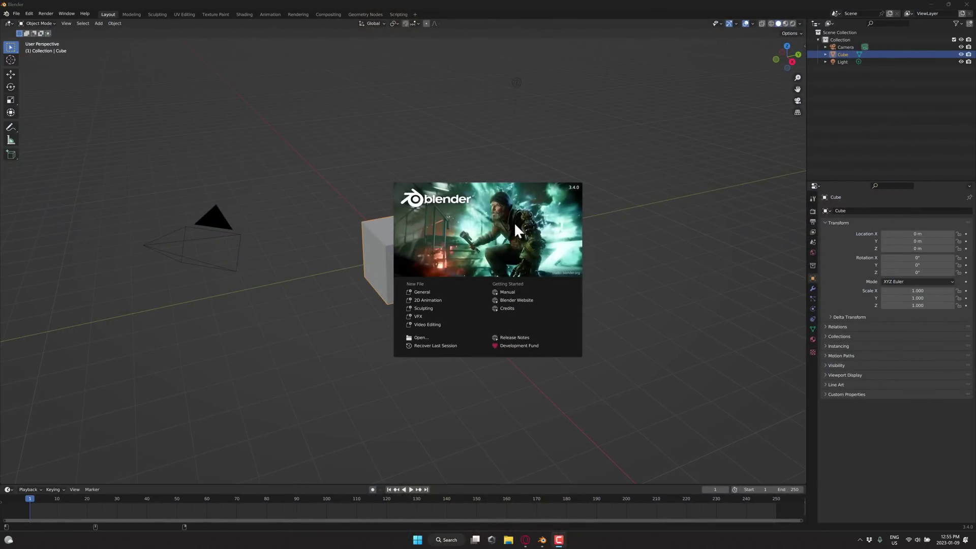
# - Collapse the timeline area to enlarge the 3D viewport, and display the cube in rendered shading
pyautogui.click(515, 224)
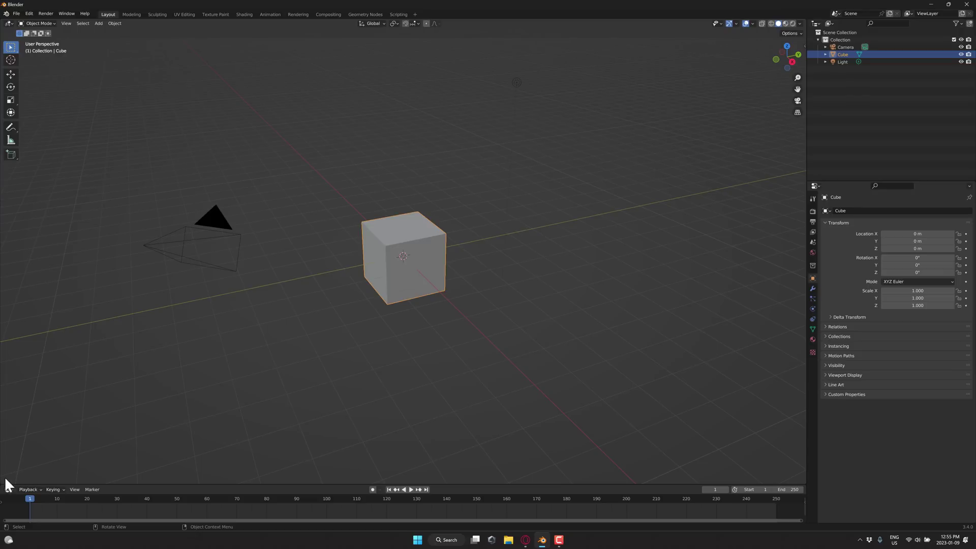
pyautogui.moveTo(4, 483); pyautogui.dragTo(4, 495)
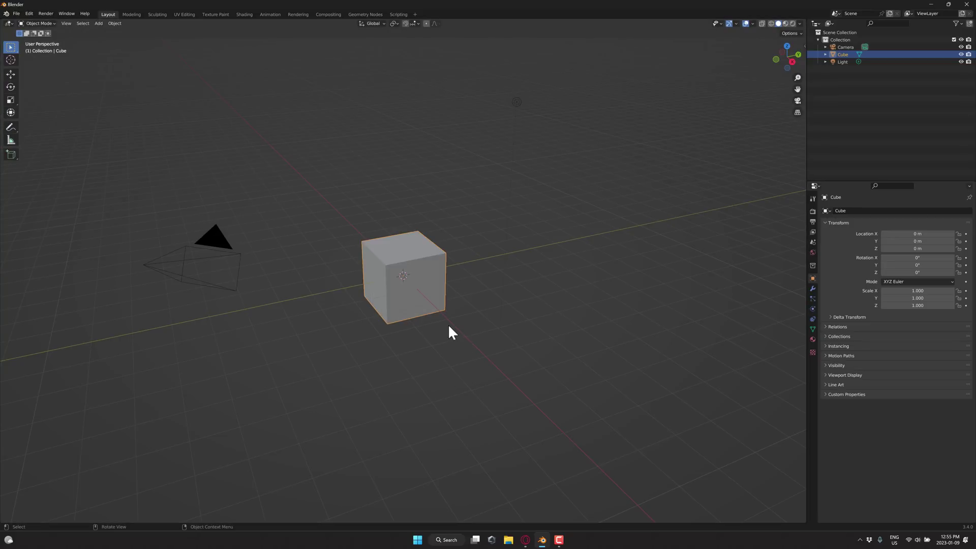
pyautogui.scroll(4, 447, 318)
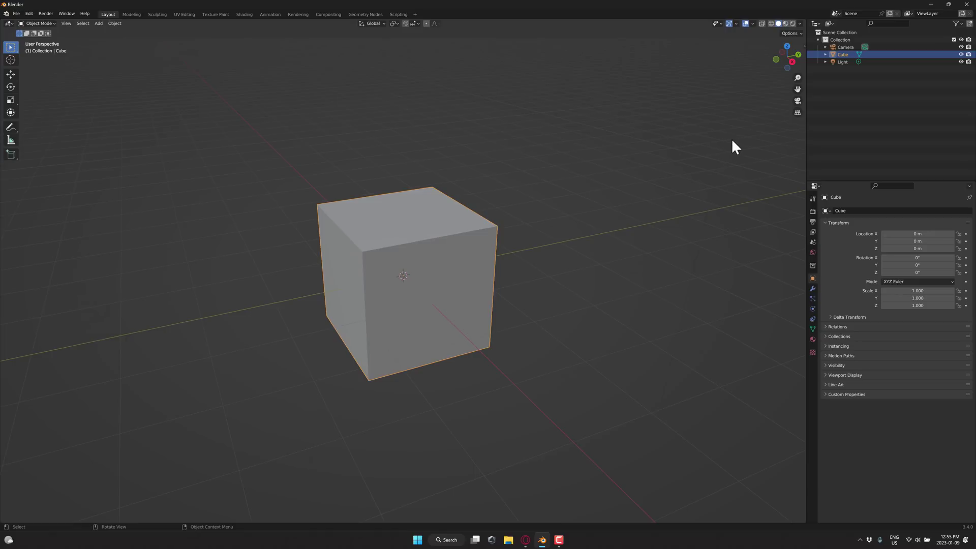
pyautogui.click(792, 23)
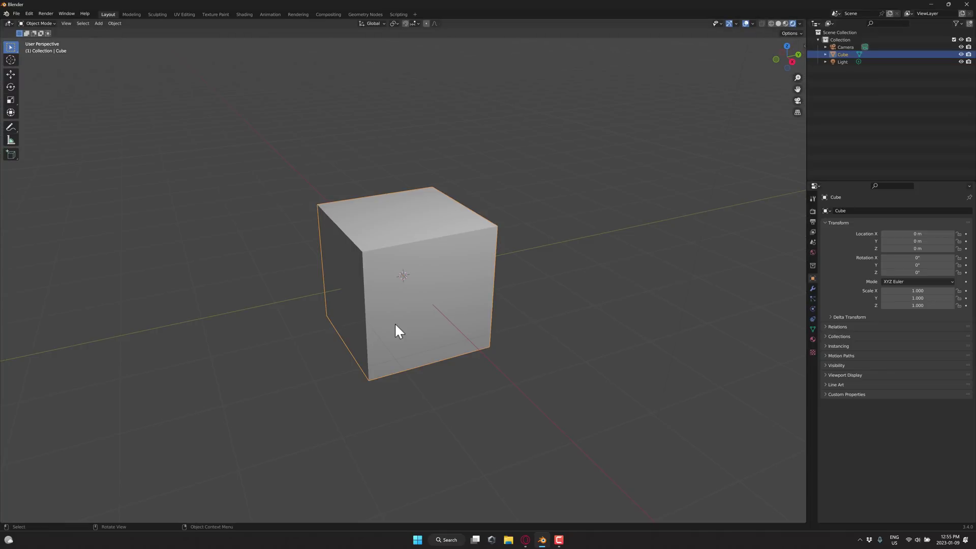
# - Enter Edit Mode on the cube and unwrap its faces with Cube Projection
pyautogui.press('Tab')
pyautogui.press('u')
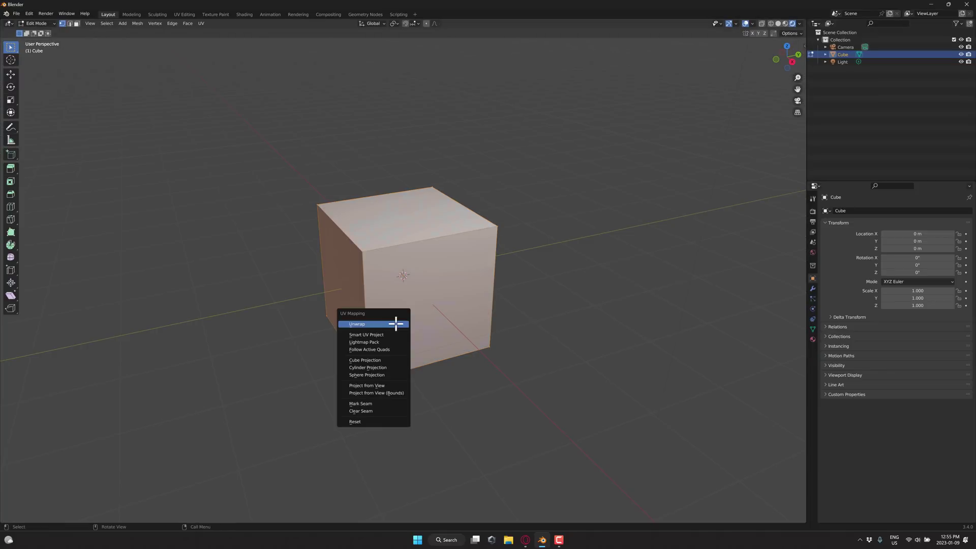
pyautogui.click(381, 359)
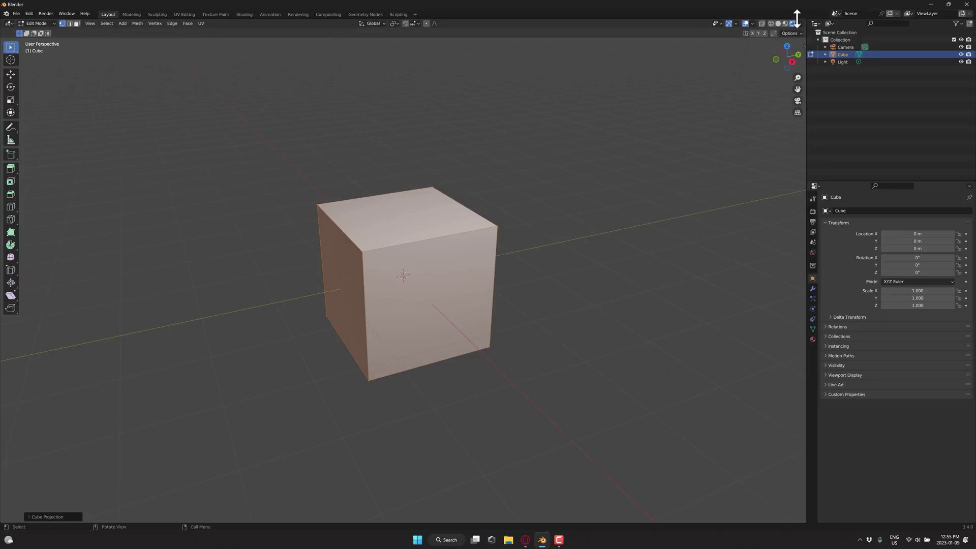
# - Split the 3D viewport side by side and turn the new area into an Image Editor
pyautogui.moveTo(803, 21); pyautogui.dragTo(326, 49)
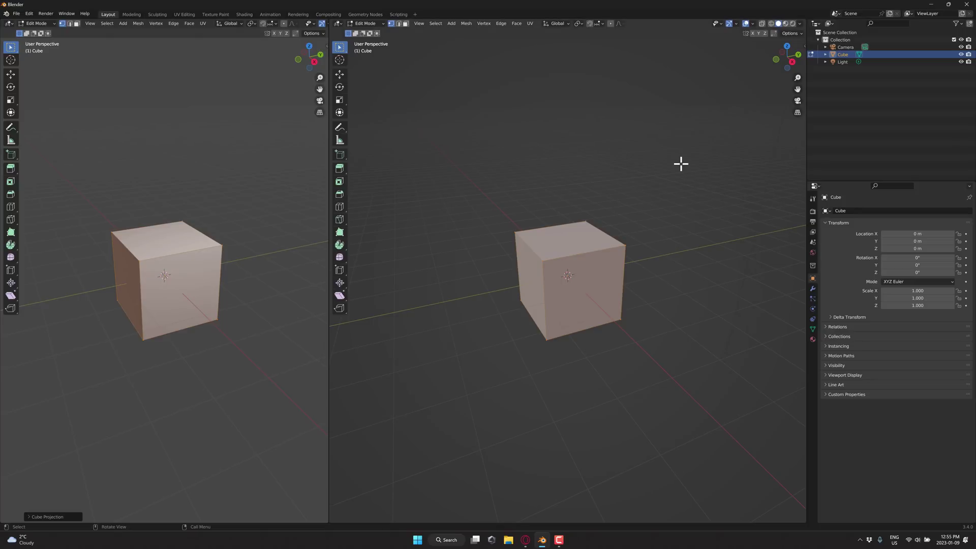
pyautogui.press('n')
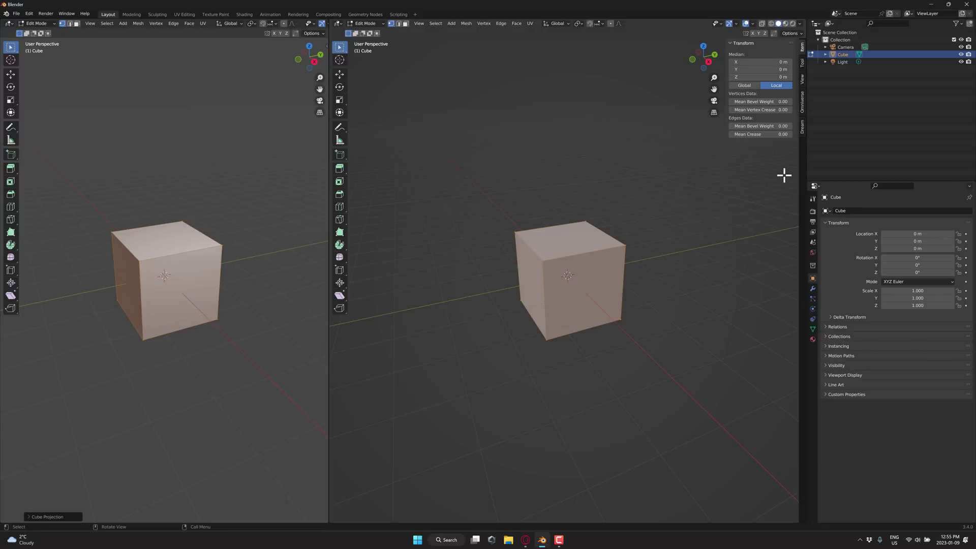
pyautogui.click(802, 128)
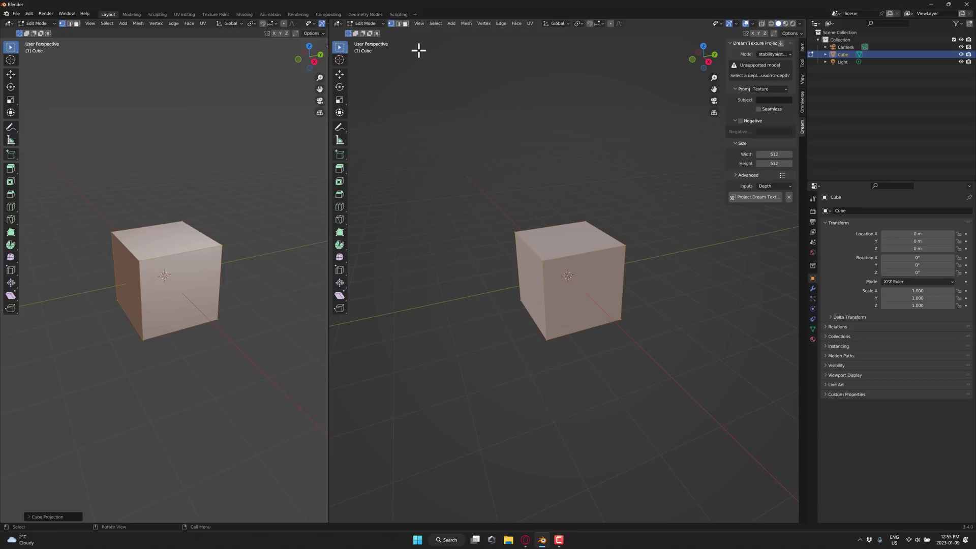
pyautogui.click(339, 23)
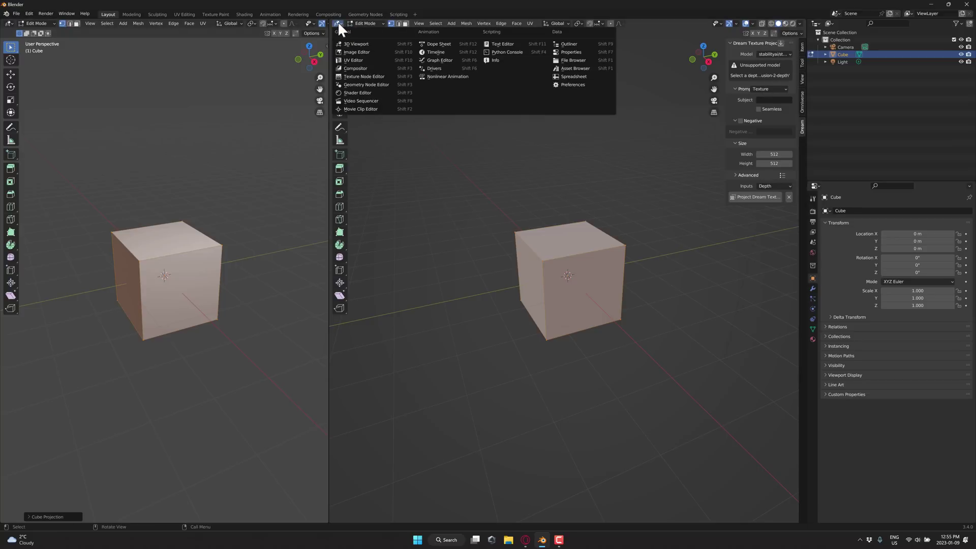
pyautogui.click(356, 52)
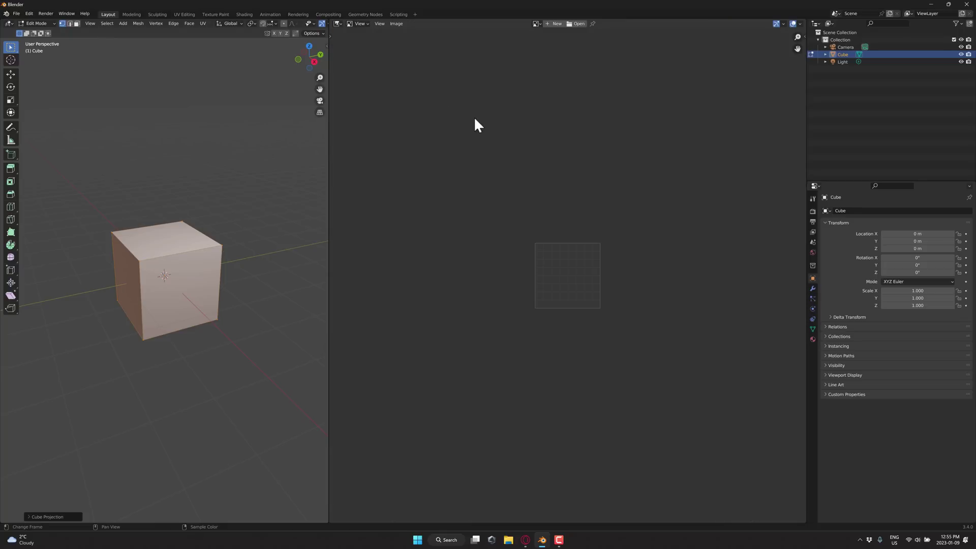
pyautogui.scroll(5, 563, 281)
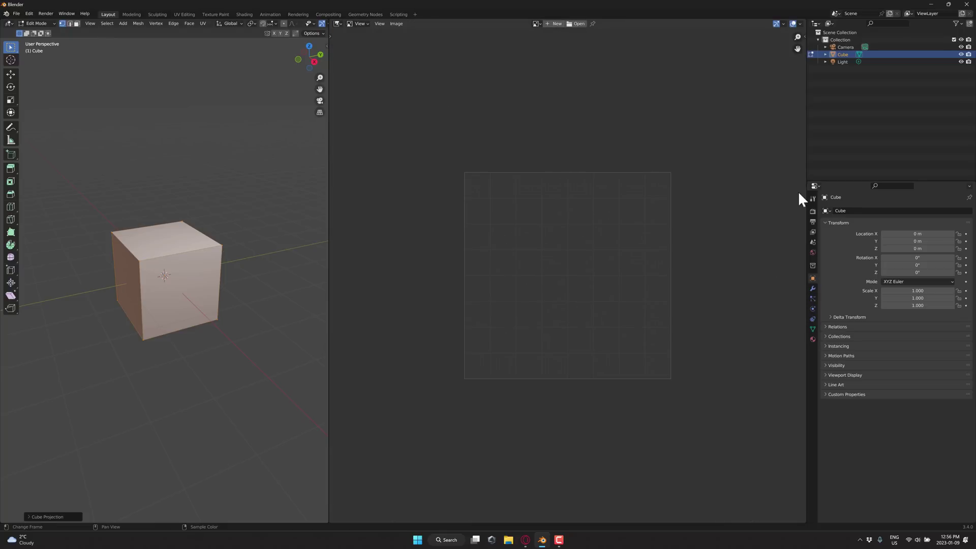
# - Show the Dream Texture settings in the Image Editor's widened sidebar and set the model to stabilityai/stable-diffusion-2-1
pyautogui.press('n')
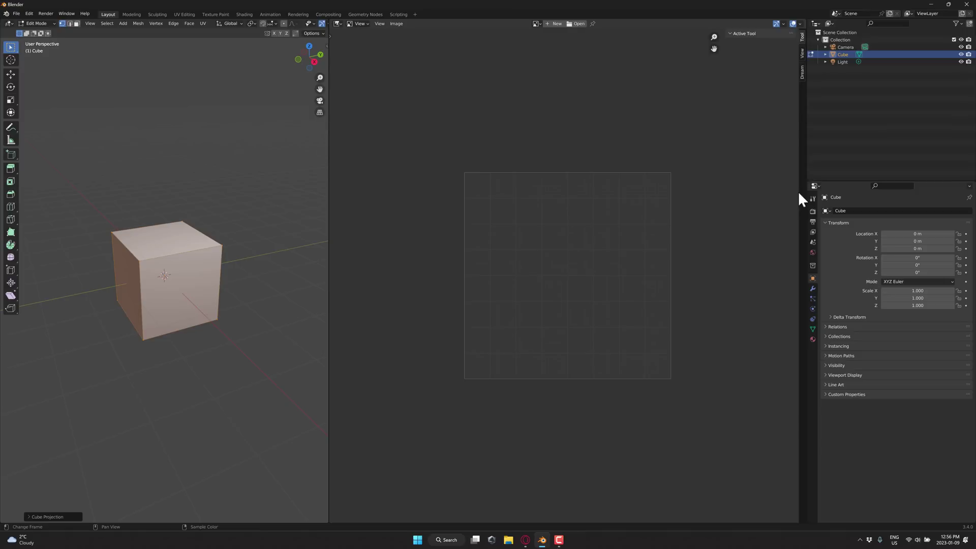
pyautogui.click(802, 71)
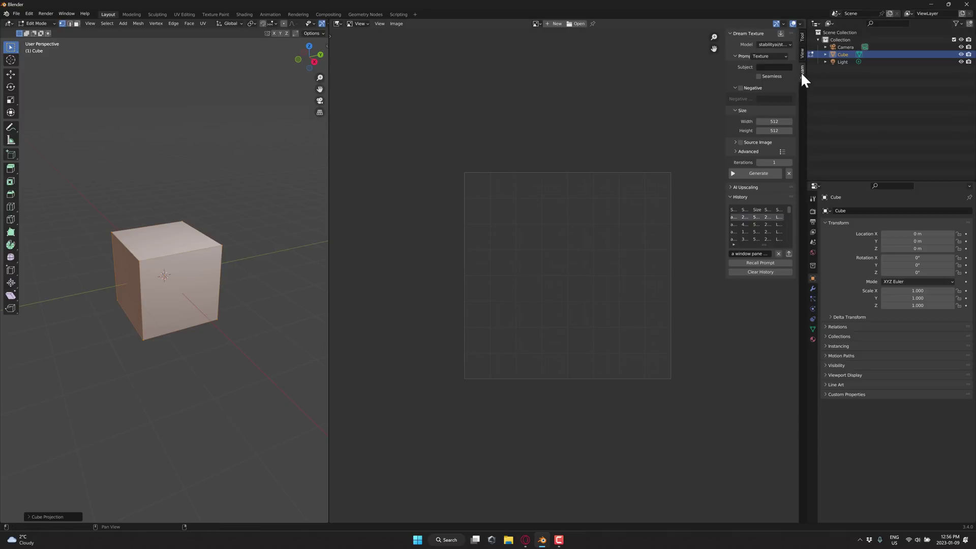
pyautogui.click(788, 44)
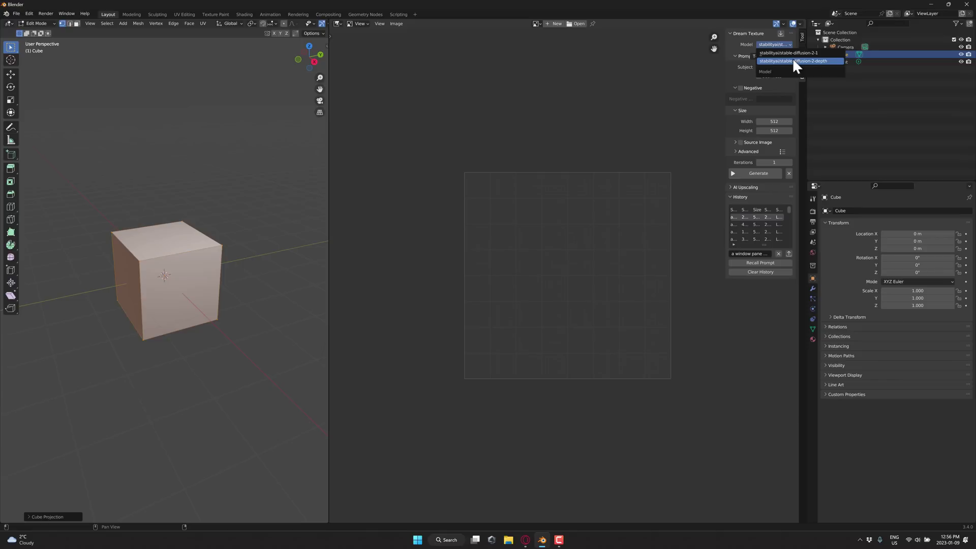
pyautogui.click(792, 53)
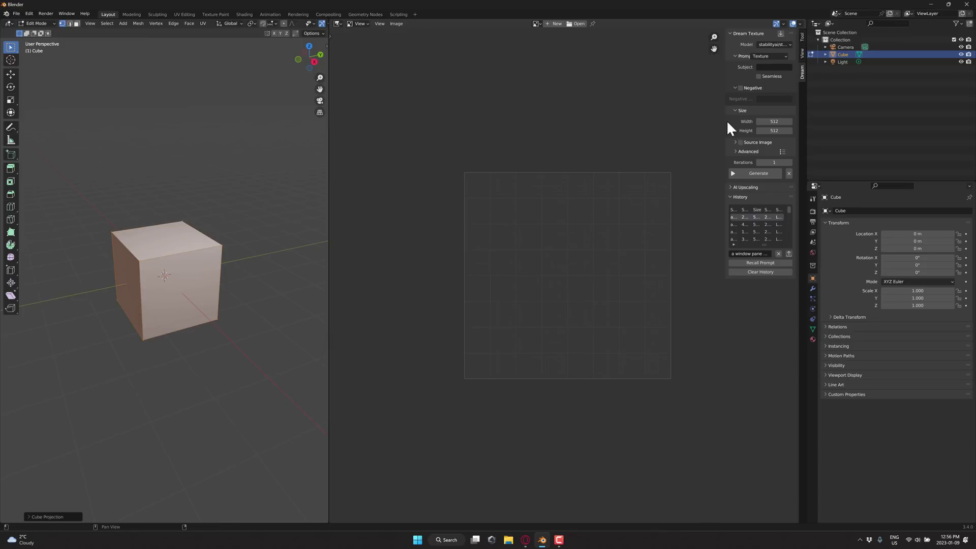
pyautogui.moveTo(727, 121); pyautogui.dragTo(664, 110)
# - Set the texture prompt's subject to "an old cobblestone road" and make the texture seamless
pyautogui.click(733, 68)
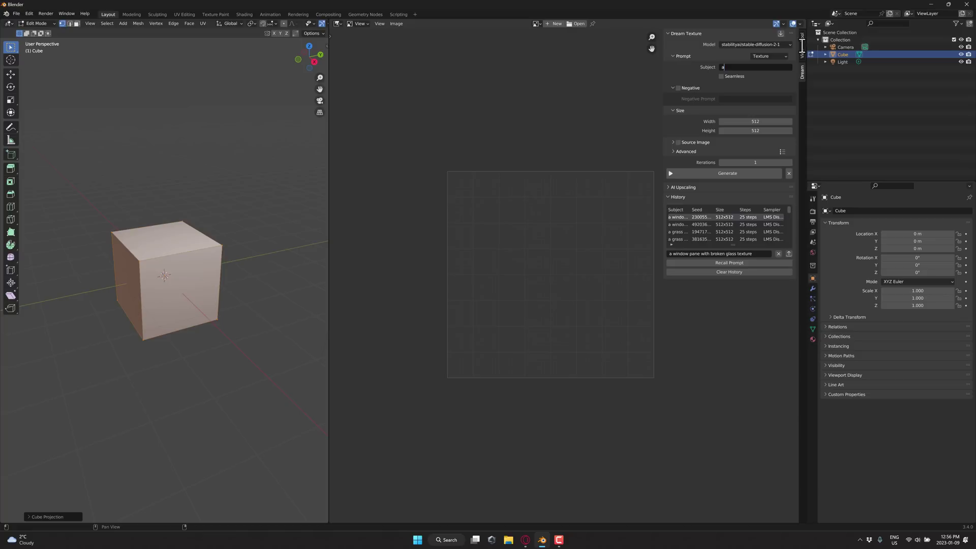
pyautogui.write('an old cobblestone road')
pyautogui.click(721, 76)
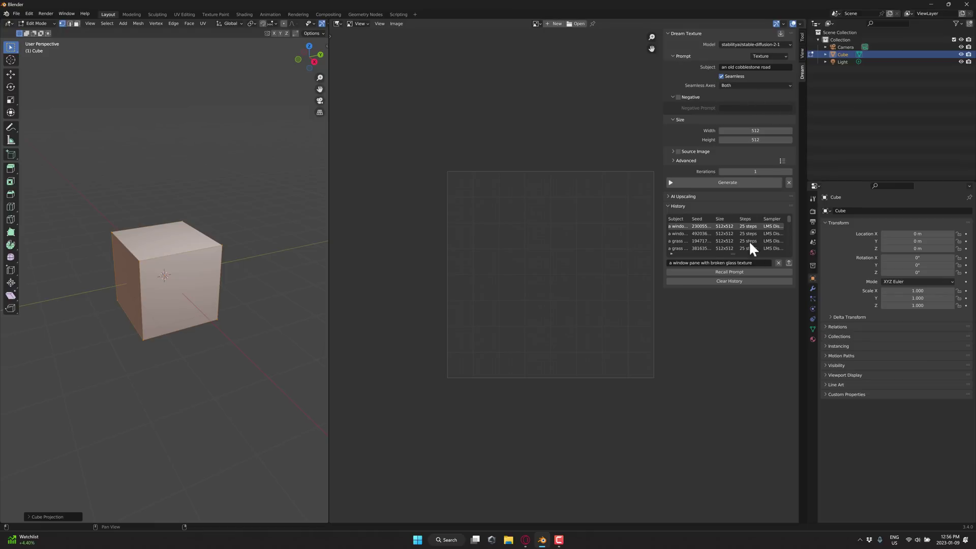
# - Clear the prompt history and generate the 512 by 512 cobblestone texture
pyautogui.click(736, 279)
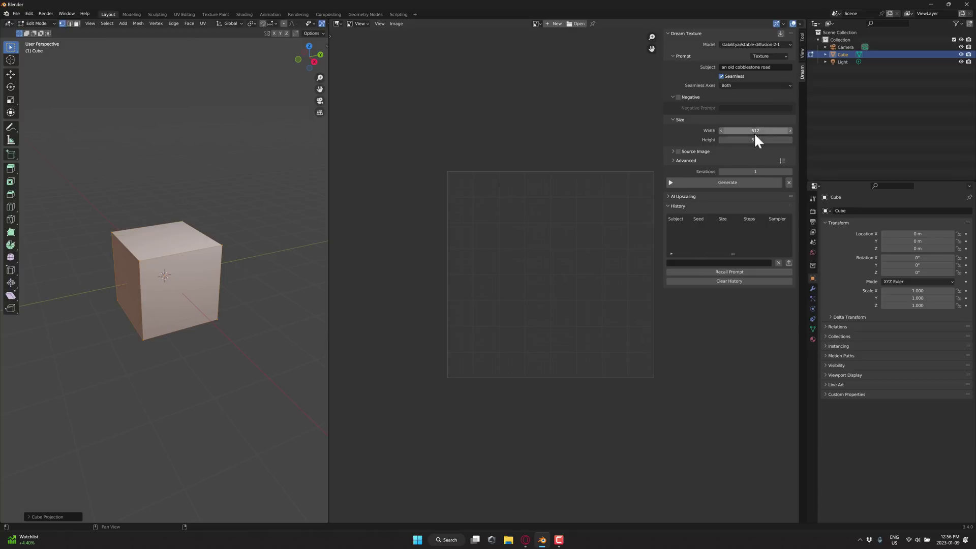
pyautogui.moveTo(756, 139); pyautogui.dragTo(759, 140)
pyautogui.click(670, 196)
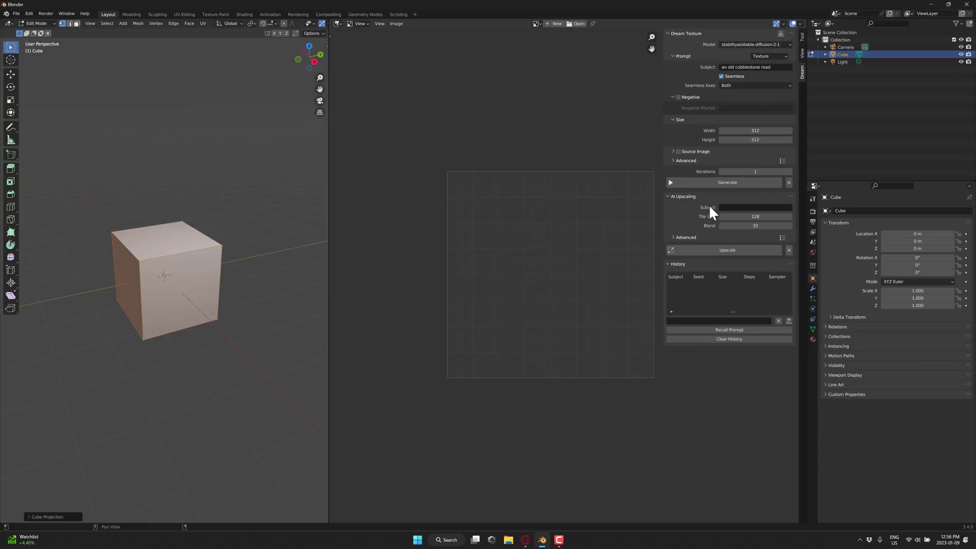
pyautogui.click(668, 196)
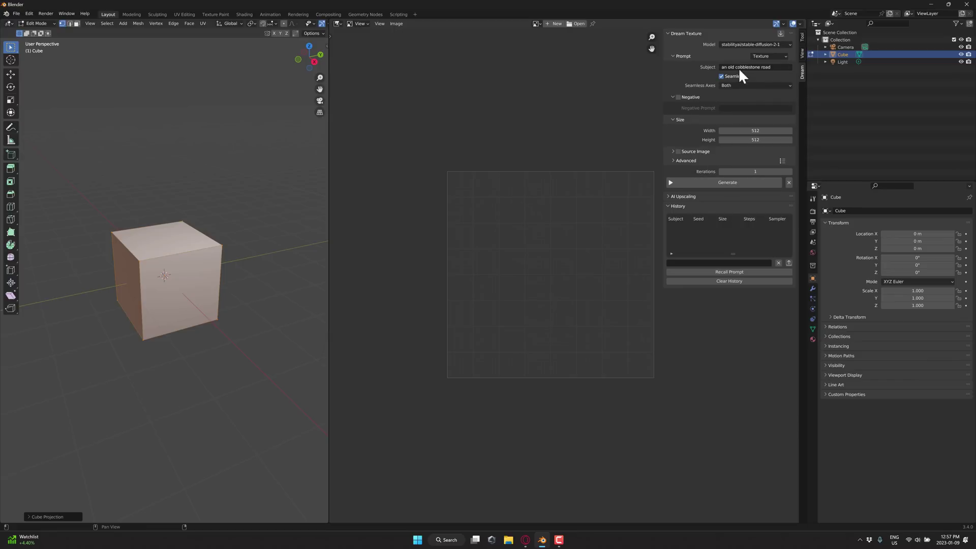
pyautogui.click(731, 182)
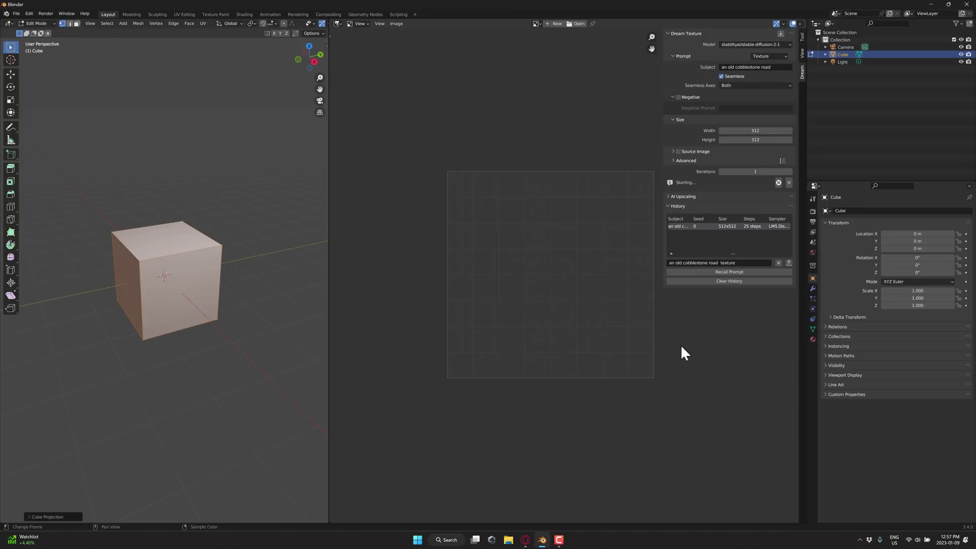
pyautogui.scroll(-2, 681, 351)
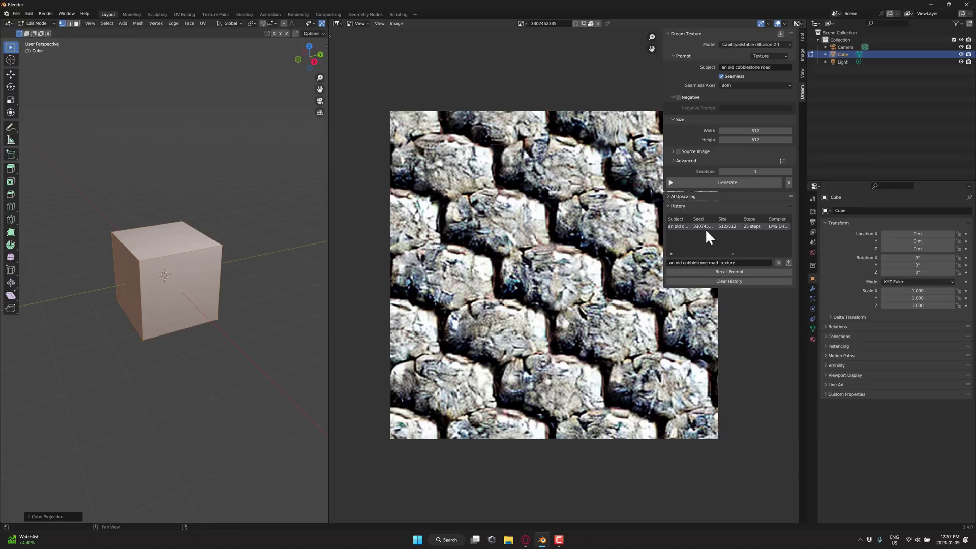
# - Expand the advanced generation settings and generate another variation of the cobblestone texture
pyautogui.click(673, 151)
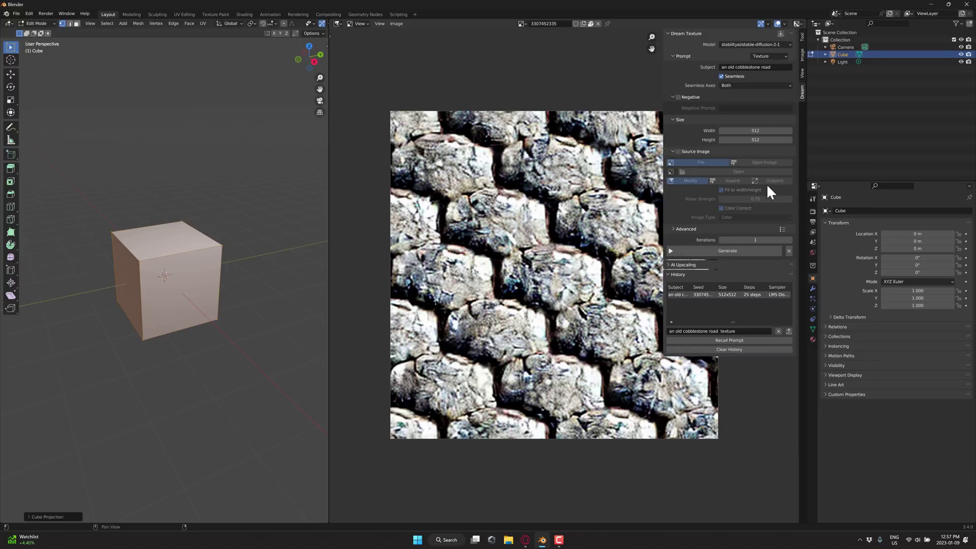
pyautogui.click(673, 151)
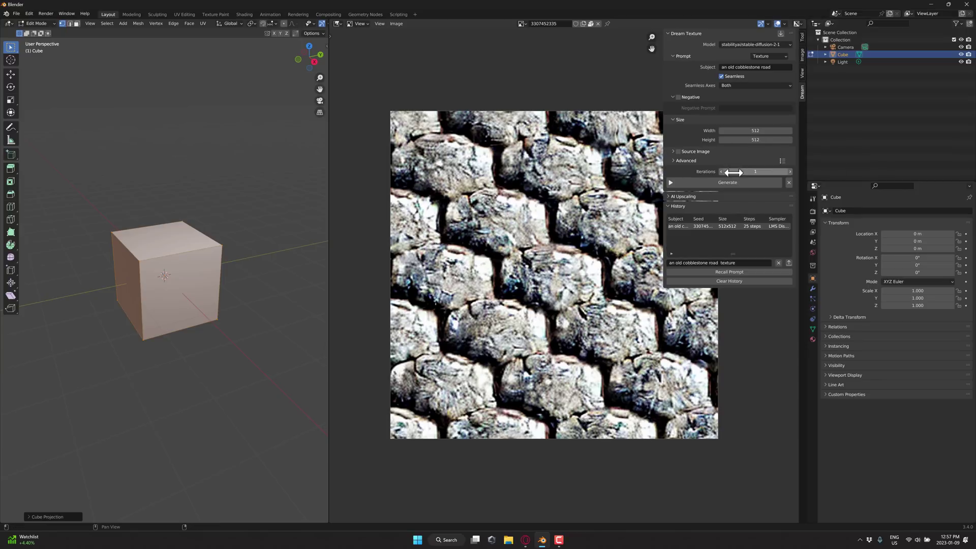
pyautogui.click(673, 161)
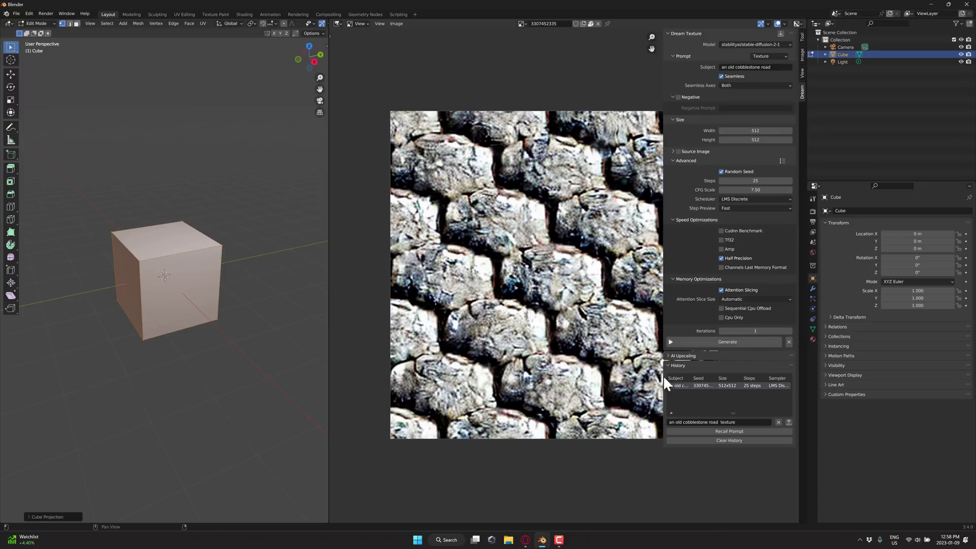
pyautogui.click(715, 341)
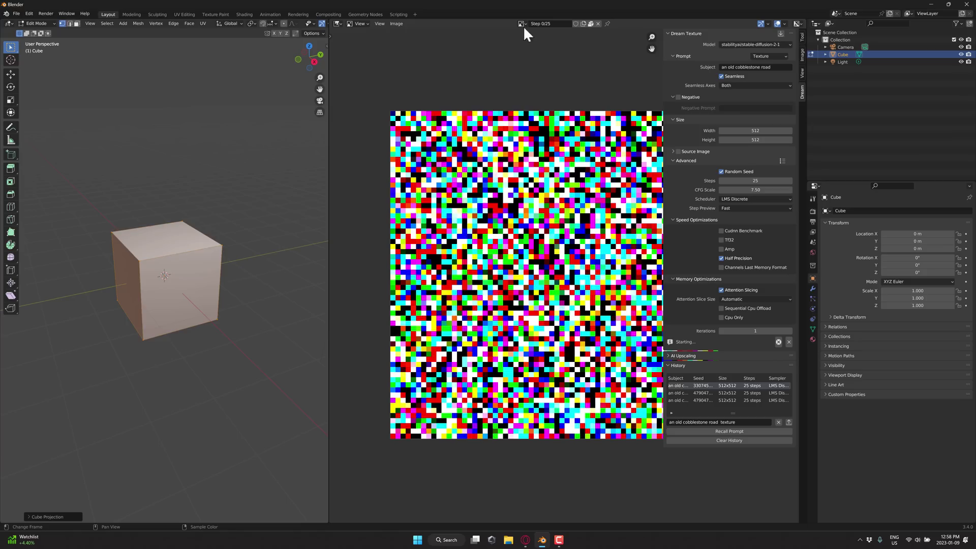
# - Check the list of images available in the Image Editor
pyautogui.click(522, 23)
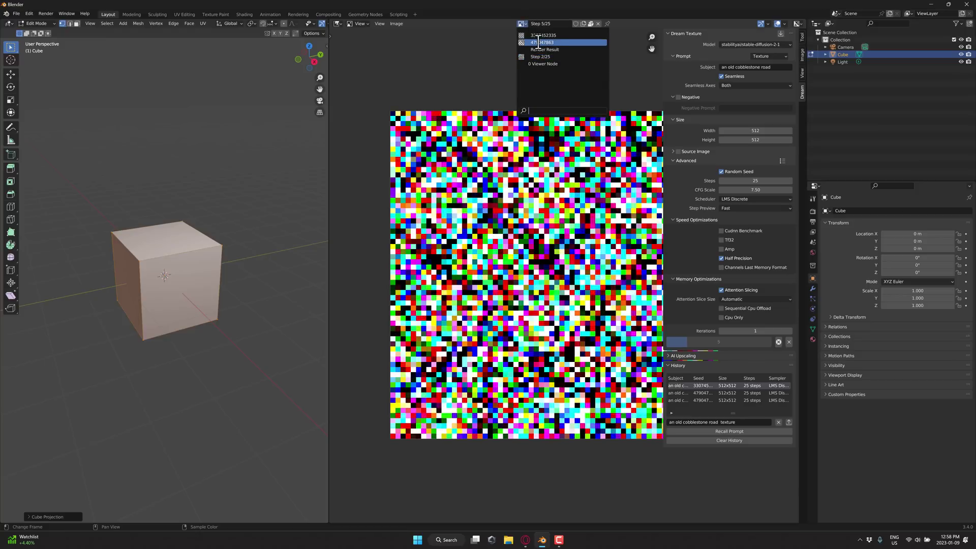
pyautogui.press('Escape')
pyautogui.click(524, 24)
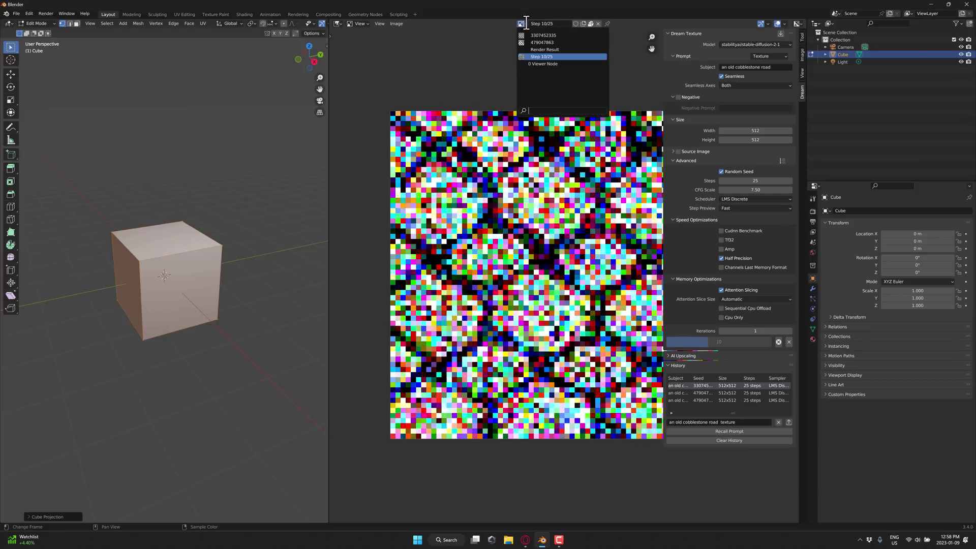
pyautogui.click(528, 31)
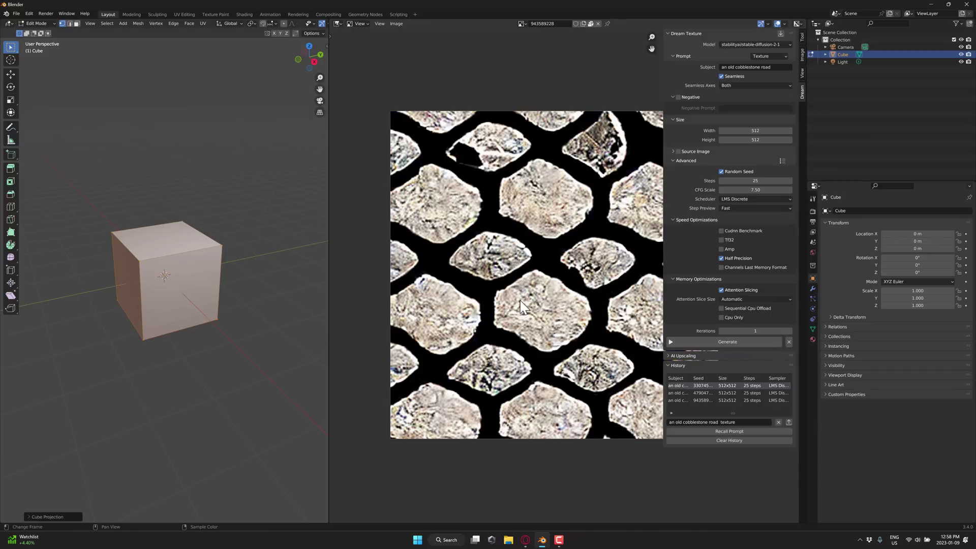
# - Split the Image Editor into upper and lower areas and turn the lower one into a Shader Editor
pyautogui.moveTo(333, 521); pyautogui.dragTo(338, 293)
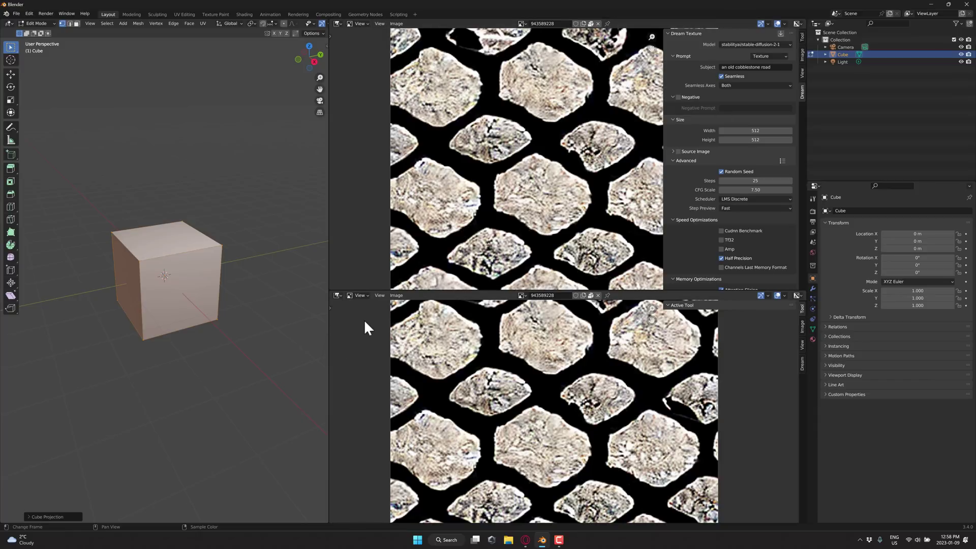
pyautogui.click(340, 294)
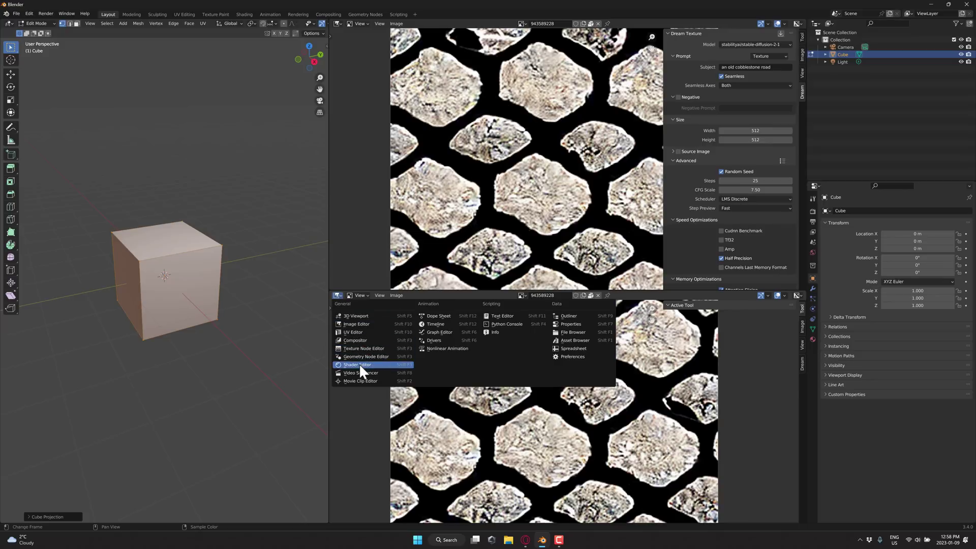
pyautogui.click(359, 366)
# - Add an Image Texture node to the left of the Principled BSDF in the cube's material
pyautogui.click(426, 297)
pyautogui.moveTo(438, 337)
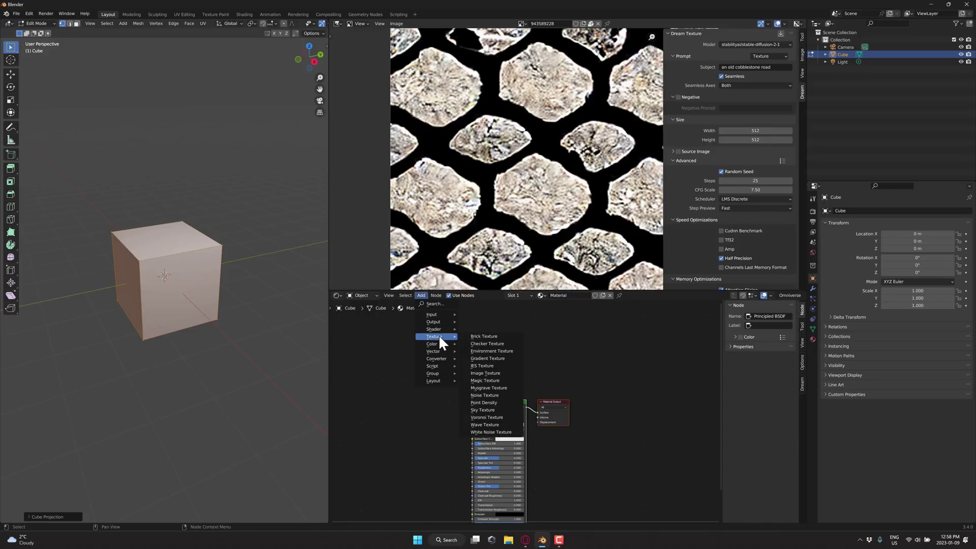
pyautogui.click(495, 370)
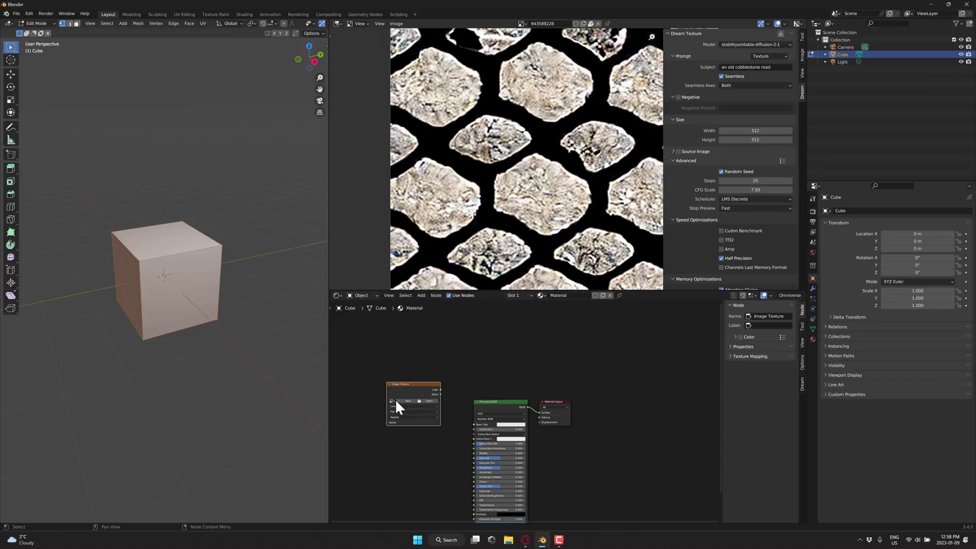
pyautogui.click(395, 399)
pyautogui.scroll(3, 407, 401)
pyautogui.moveTo(411, 407); pyautogui.dragTo(544, 365, button='middle')
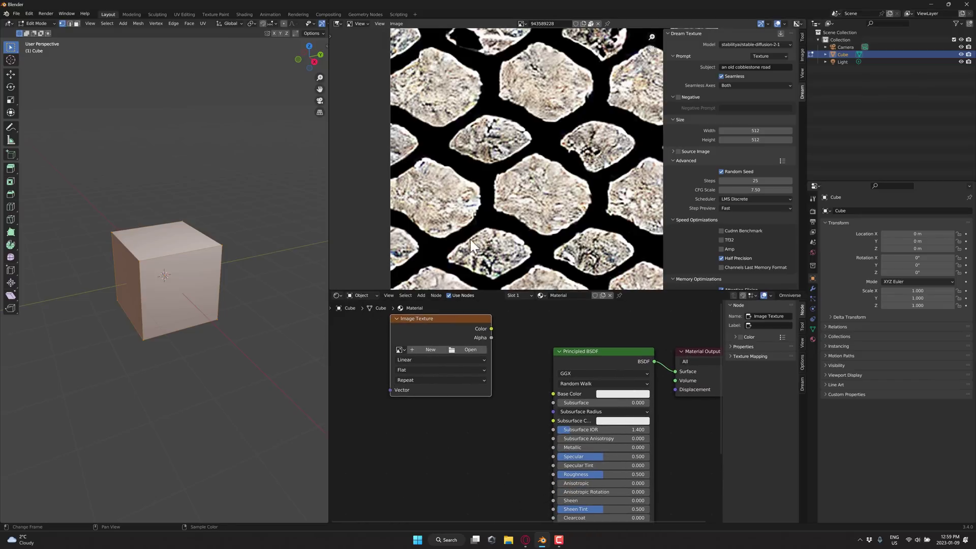
# - Assign the generated image 943589228 to the Image Texture node and link its Color output to the Principled BSDF's Base Color
pyautogui.click(405, 349)
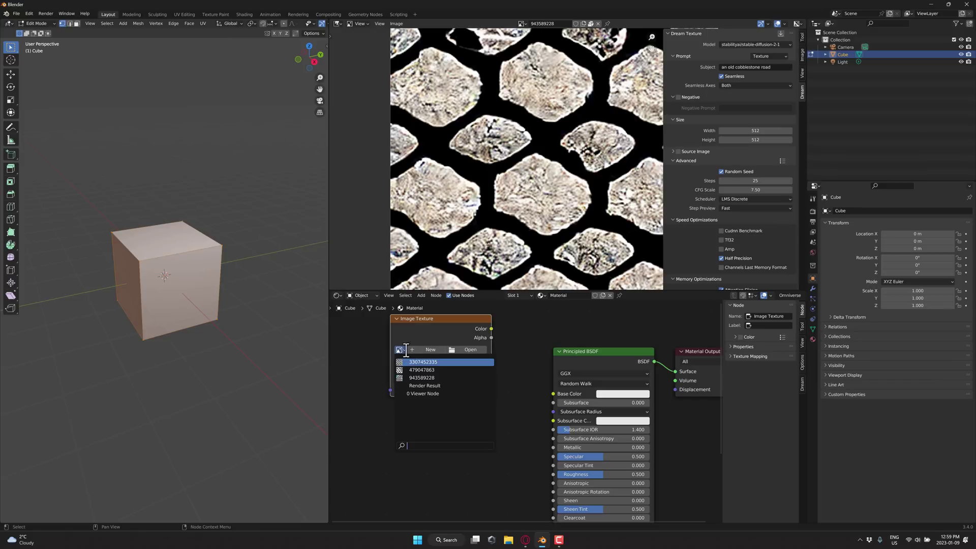
pyautogui.click(422, 378)
pyautogui.moveTo(491, 328); pyautogui.dragTo(553, 394)
# - Examine the cobblestone texture on all sides of the cube, checking how the pattern tiles across faces and edges
pyautogui.scroll(4, 253, 336)
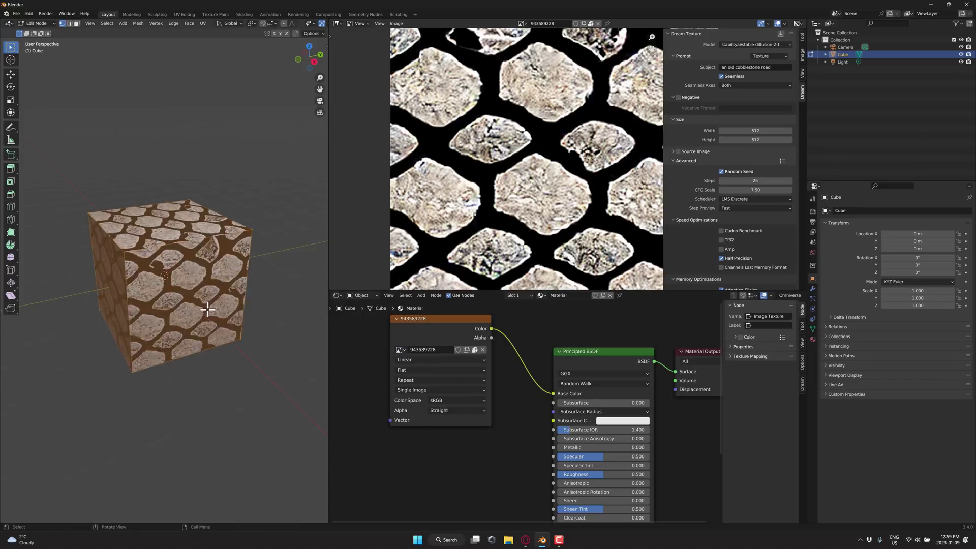
pyautogui.moveTo(200, 347)
pyautogui.mouseDown(button='middle')
pyautogui.moveTo(218, 356)
pyautogui.moveTo(227, 344)
pyautogui.moveTo(208, 351)
pyautogui.moveTo(213, 346)
pyautogui.mouseUp(button='middle')
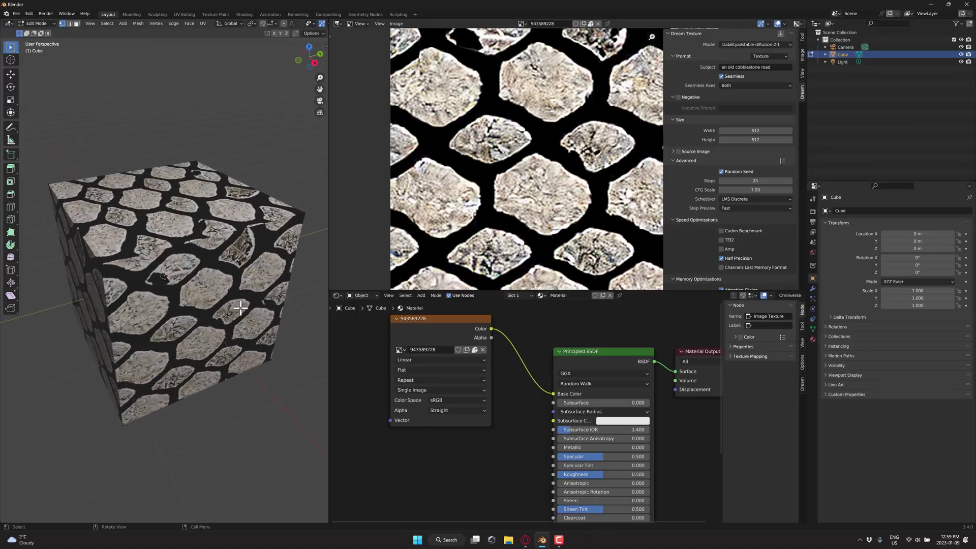
pyautogui.moveTo(163, 251); pyautogui.dragTo(223, 245, button='middle')
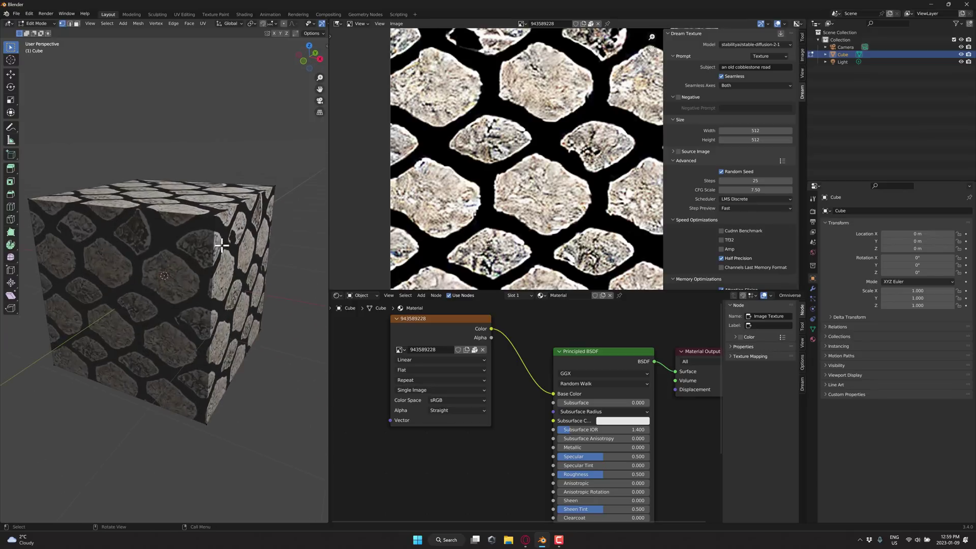
pyautogui.moveTo(209, 397); pyautogui.dragTo(196, 320, button='middle')
pyautogui.moveTo(181, 220); pyautogui.dragTo(178, 297, button='middle')
pyautogui.moveTo(132, 276); pyautogui.dragTo(185, 333, button='middle')
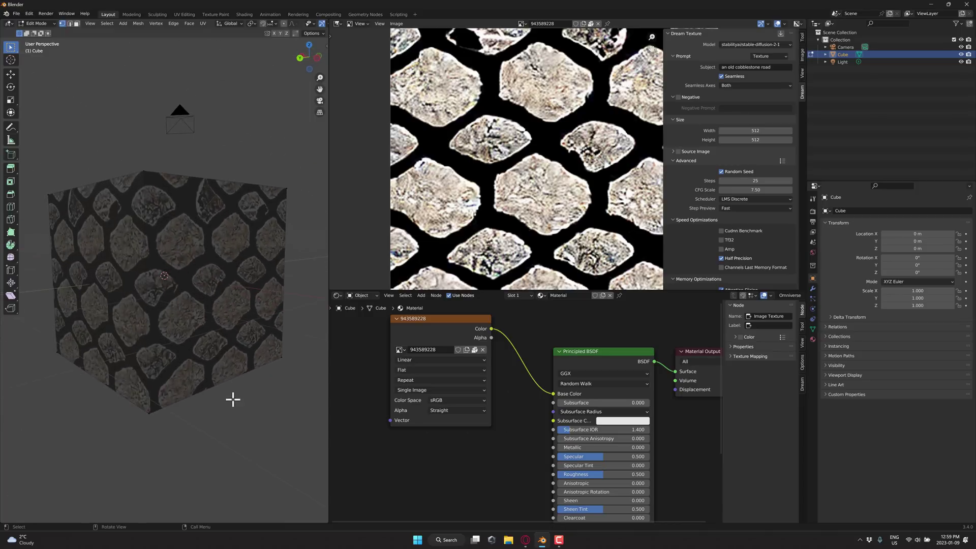
pyautogui.moveTo(209, 255); pyautogui.dragTo(198, 288, button='middle')
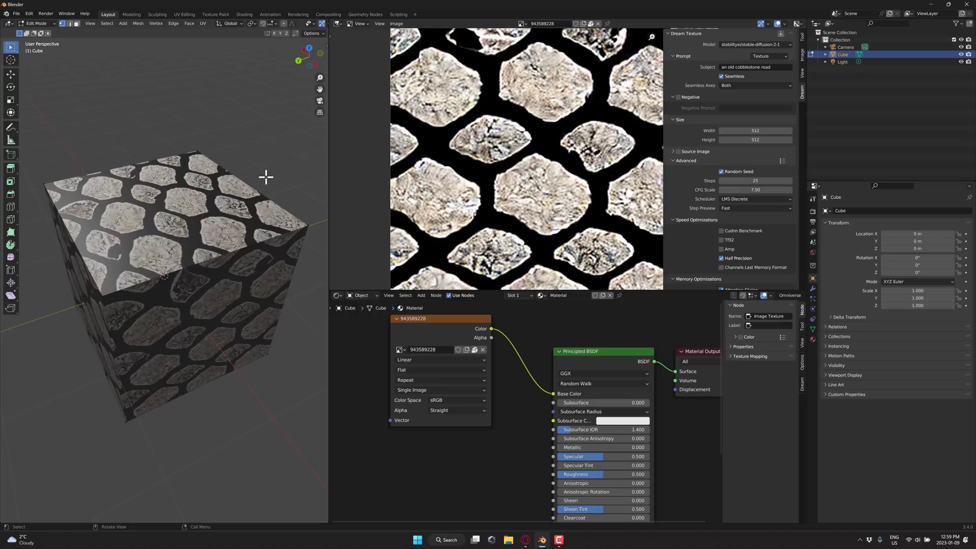
pyautogui.scroll(-5, 264, 178)
pyautogui.moveTo(200, 322); pyautogui.dragTo(142, 258, button='middle')
pyautogui.scroll(4, 176, 319)
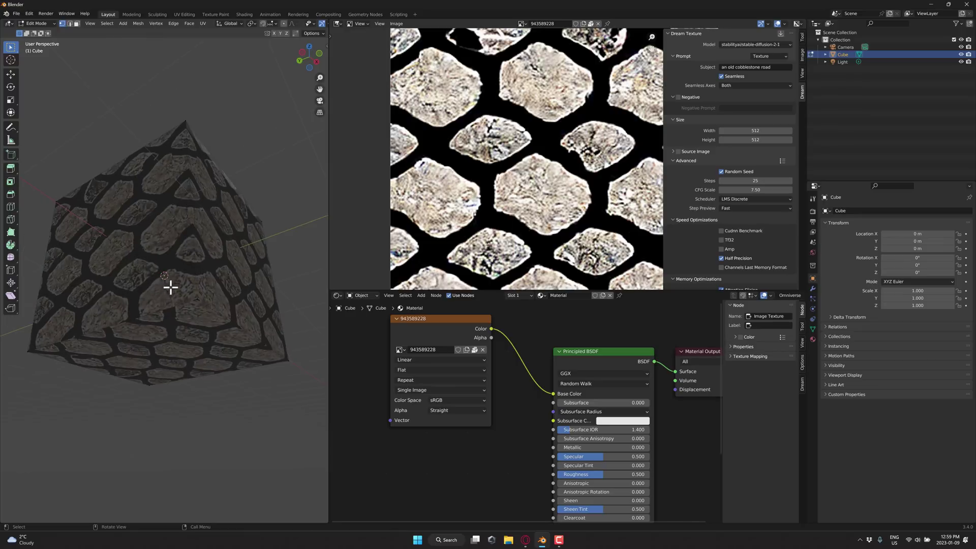
pyautogui.moveTo(170, 287); pyautogui.dragTo(216, 354, button='middle')
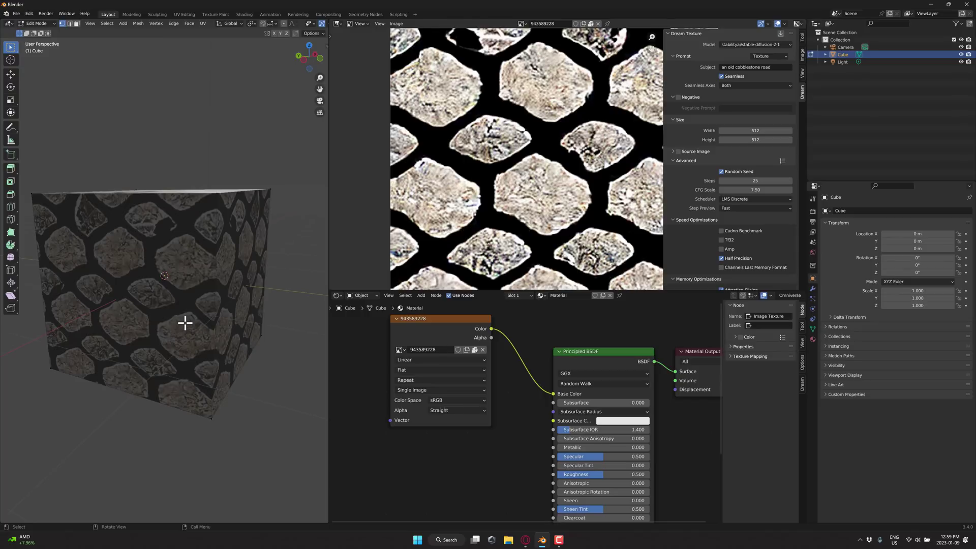
# - Switch the Dream Texture prompt to Photography and set its subject to "a realistic scary psychotic nun"
pyautogui.click(786, 56)
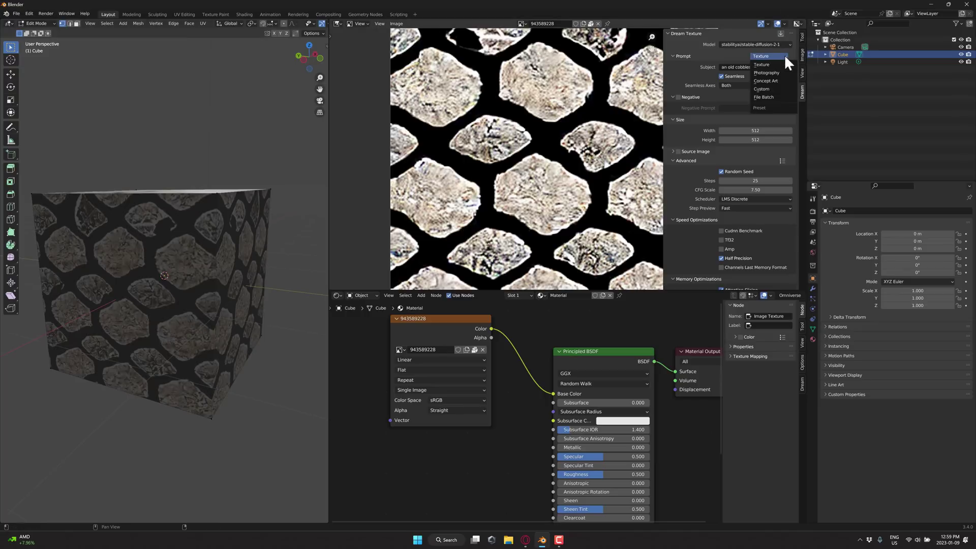
pyautogui.click(776, 70)
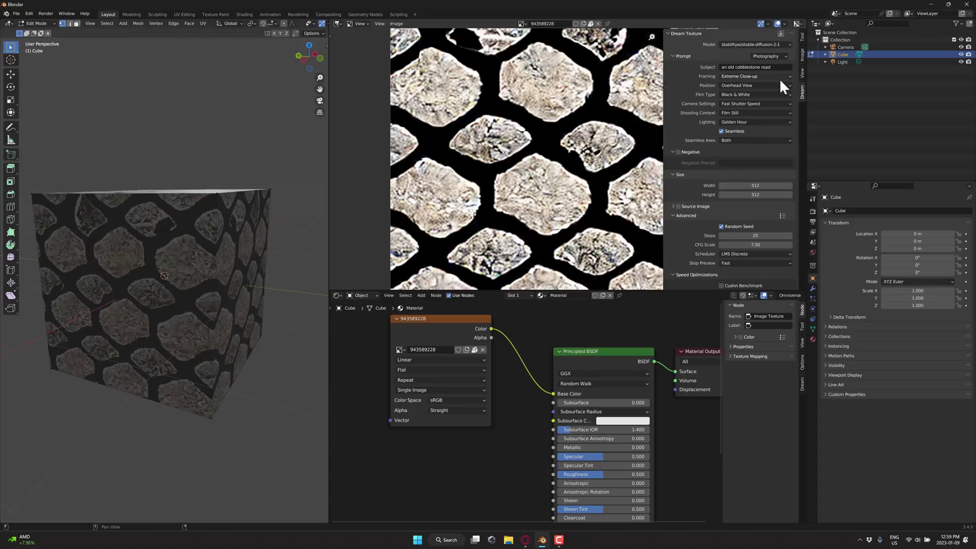
pyautogui.click(776, 66)
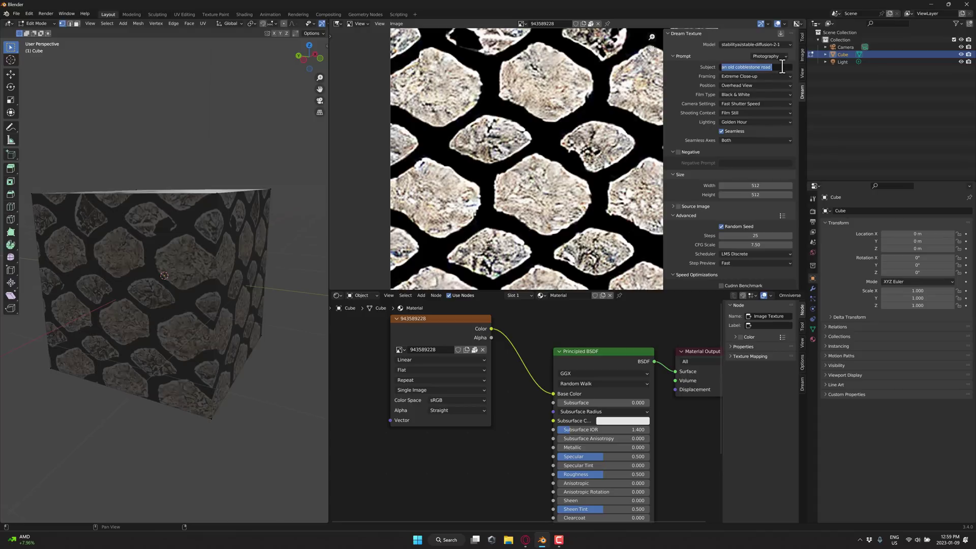
pyautogui.write('a scary psychotic nun')
pyautogui.press('Return')
pyautogui.click(769, 67)
pyautogui.press('Home')
pyautogui.write('realistic')
# - Set the prompt's framing to Medium Shot, position to Custom with no text, and film type to Full Color
pyautogui.click(790, 76)
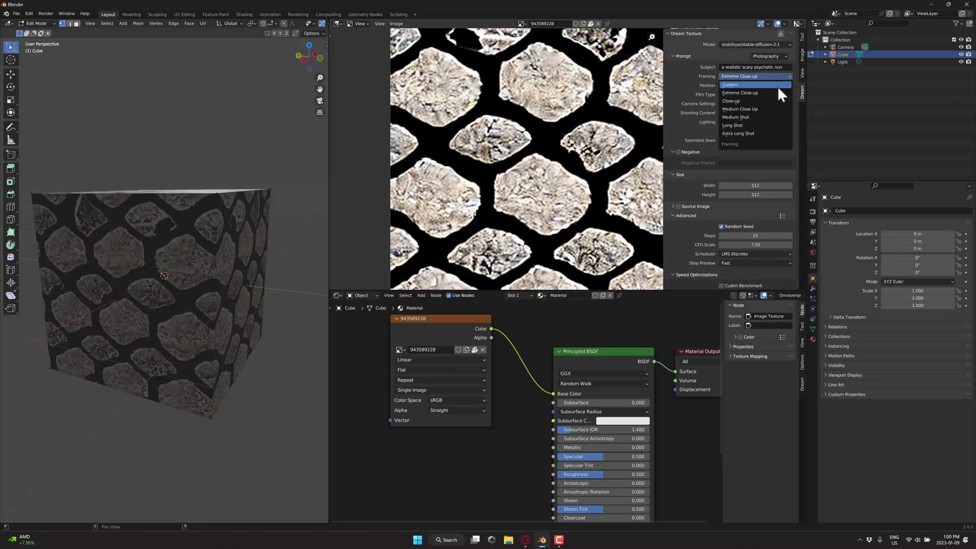
pyautogui.click(742, 116)
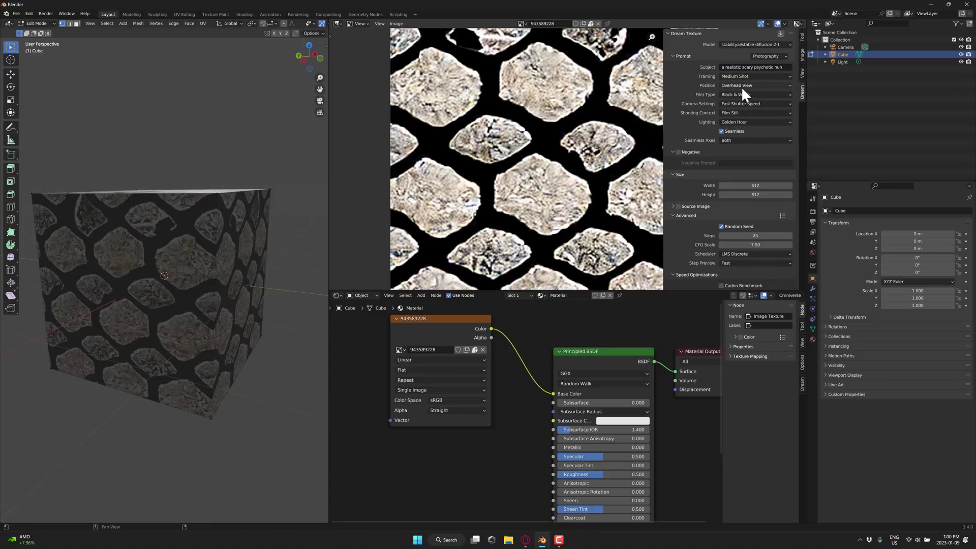
pyautogui.click(744, 87)
pyautogui.click(737, 94)
pyautogui.click(746, 94)
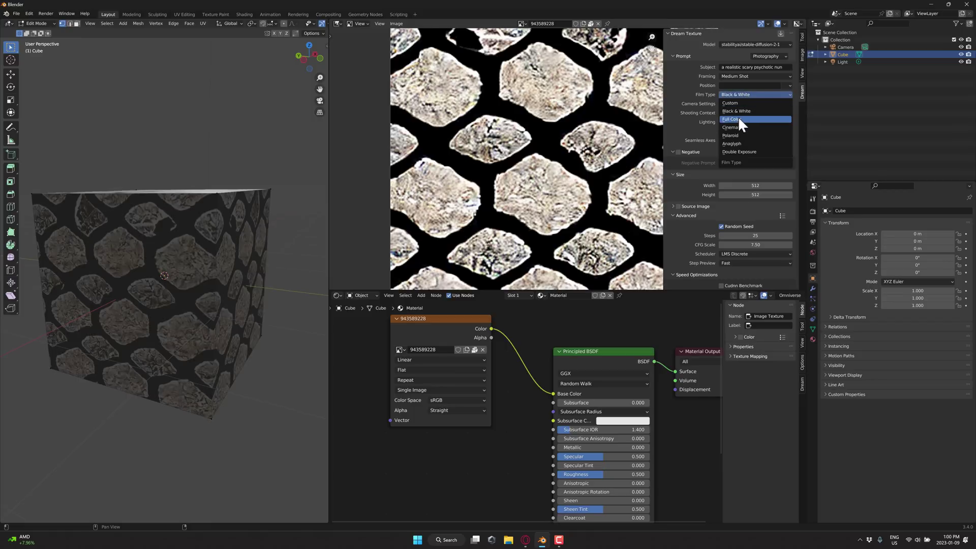
pyautogui.click(738, 117)
# - Set the camera settings to Long Exposure, shooting context to Studio Portrait Photograph and lighting to Dramatic Lighting
pyautogui.click(746, 104)
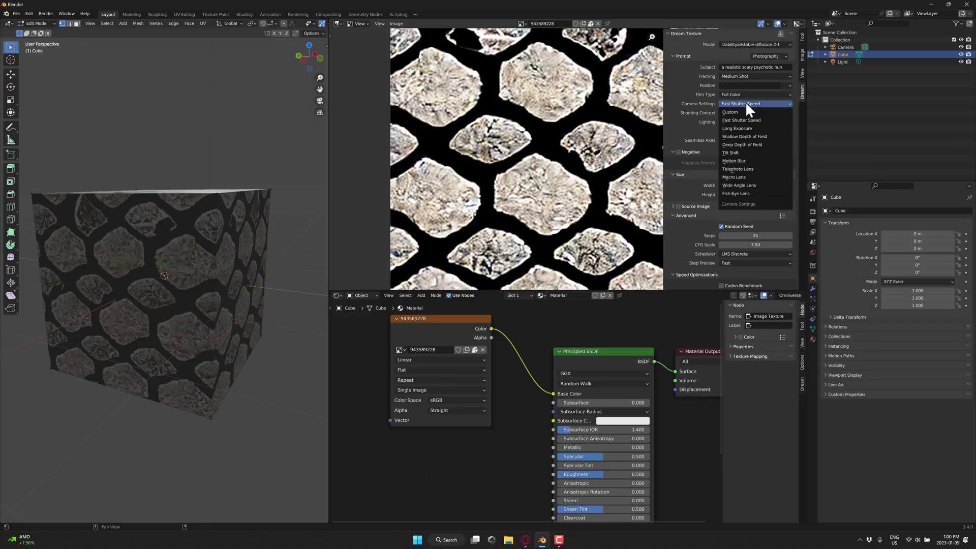
pyautogui.click(749, 129)
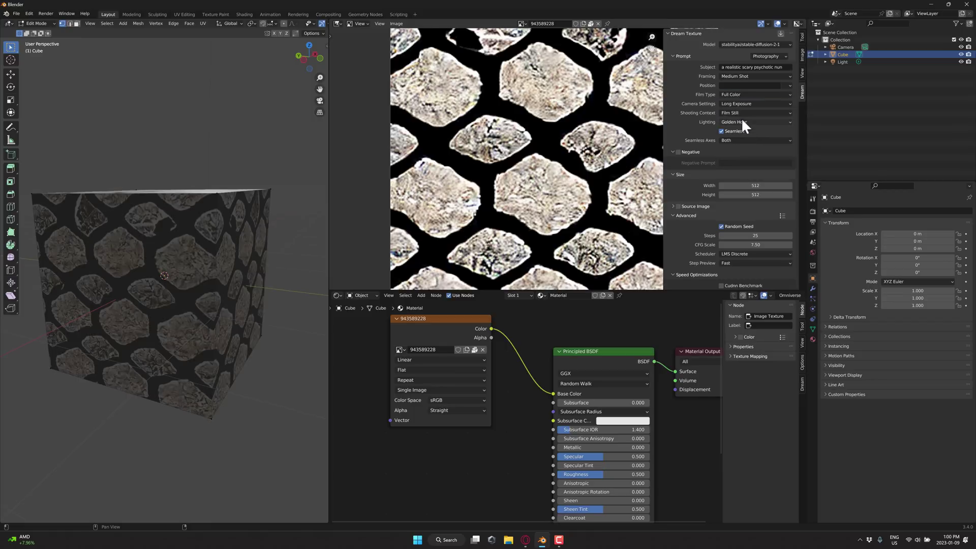
pyautogui.click(746, 113)
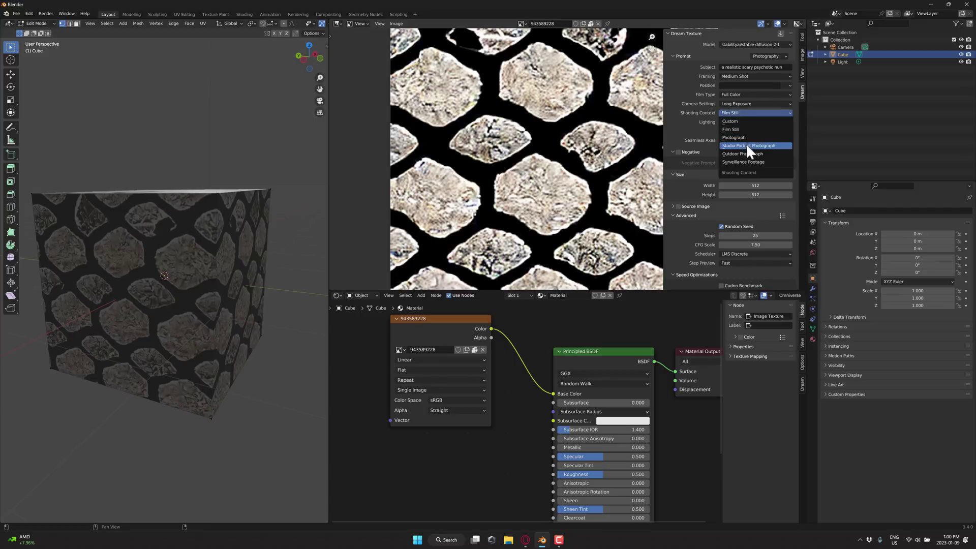
pyautogui.click(747, 144)
pyautogui.click(742, 122)
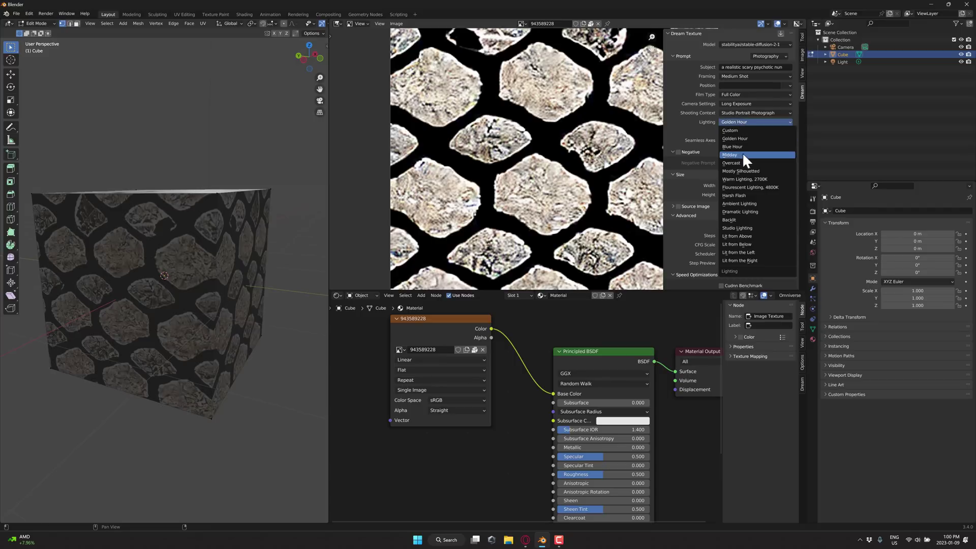
pyautogui.click(750, 212)
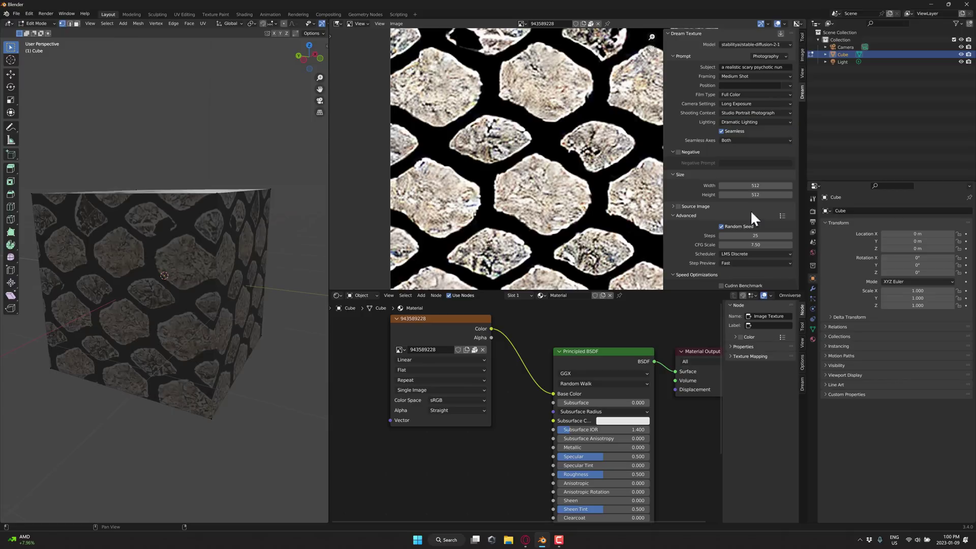
# - Disable the Seamless option and generate the nun image
pyautogui.click(721, 131)
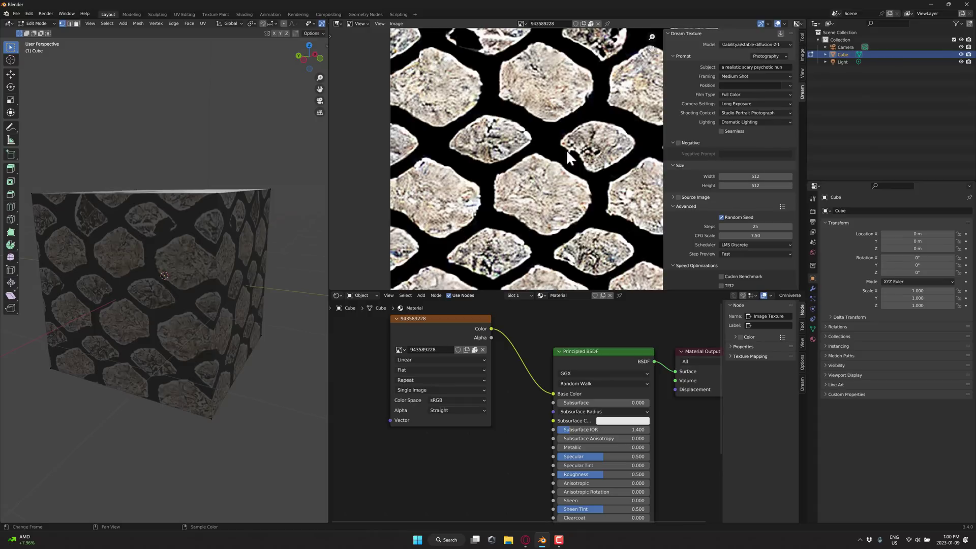
pyautogui.scroll(-7, 727, 172)
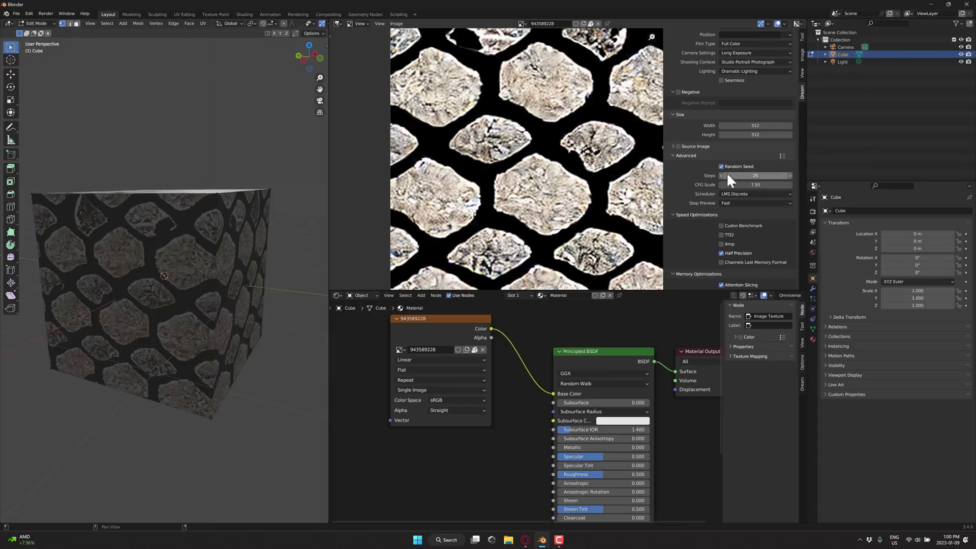
pyautogui.click(727, 234)
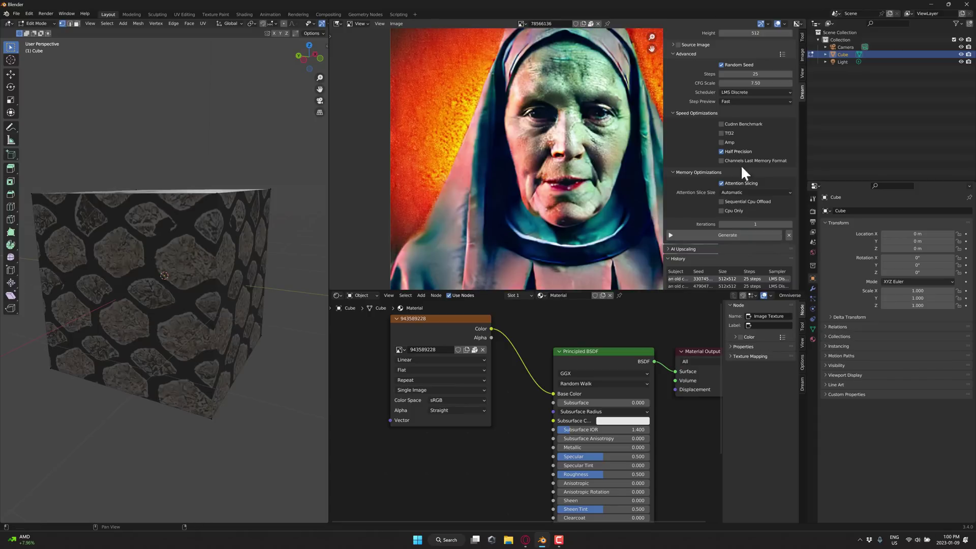
# - Generate another nun image with film type Black & White, camera setting Fish-Eye Lens and Ambient Lighting
pyautogui.scroll(6, 740, 165)
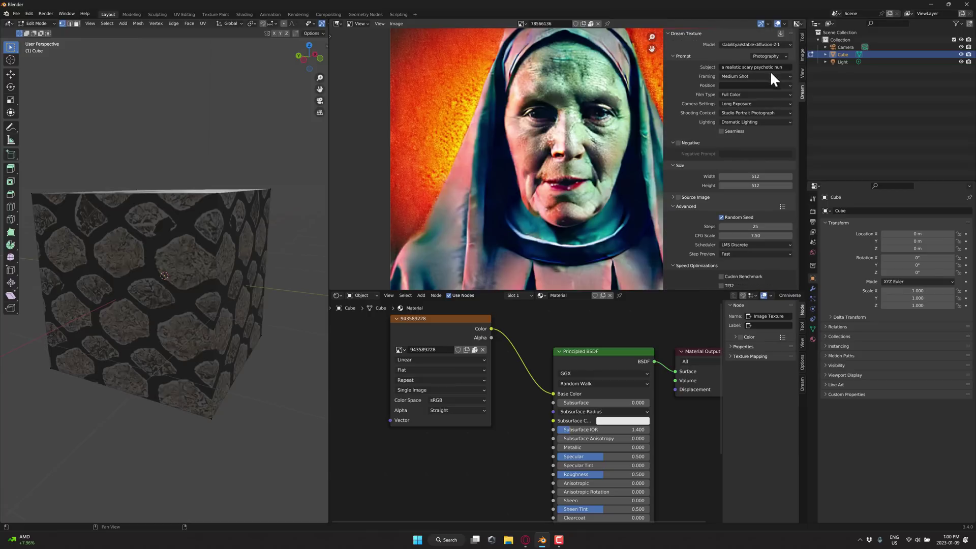
pyautogui.click(767, 94)
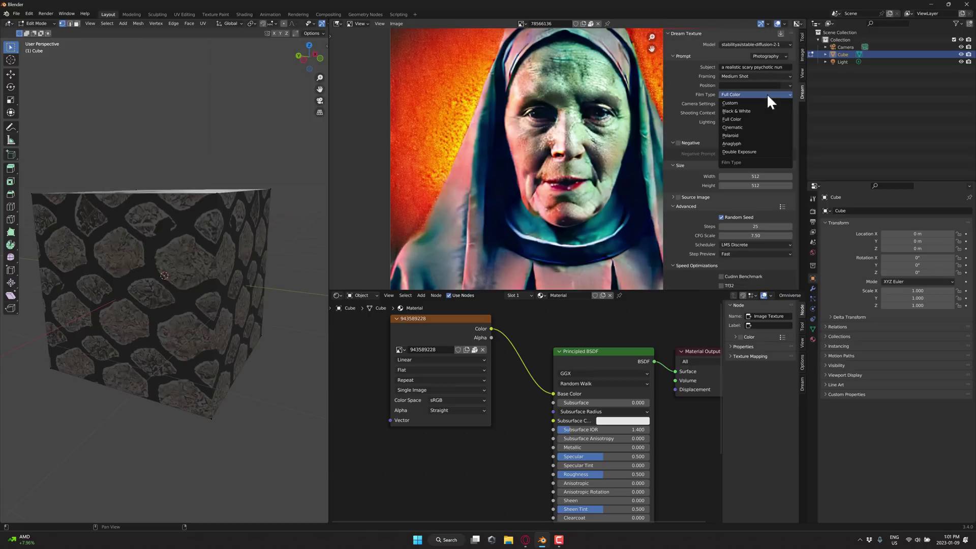
pyautogui.click(743, 110)
pyautogui.click(736, 103)
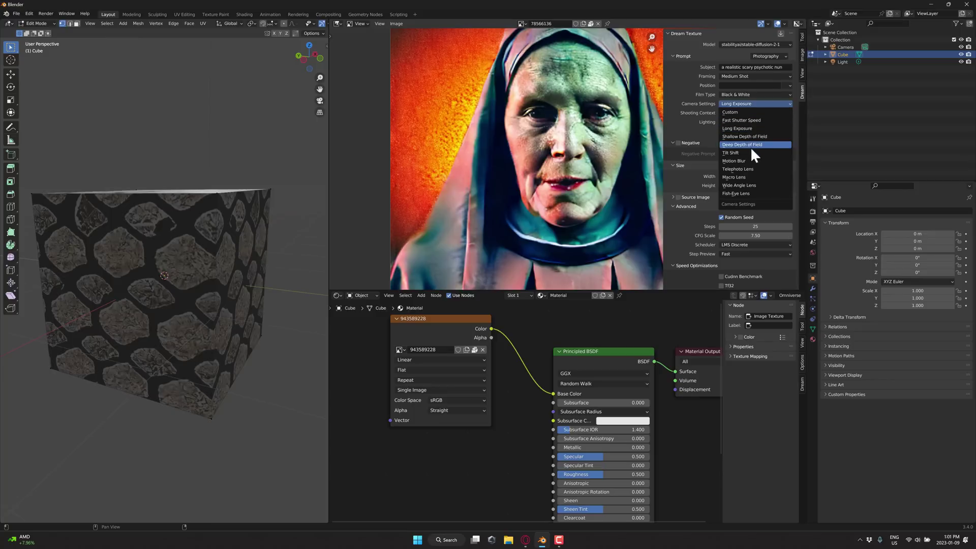
pyautogui.click(748, 192)
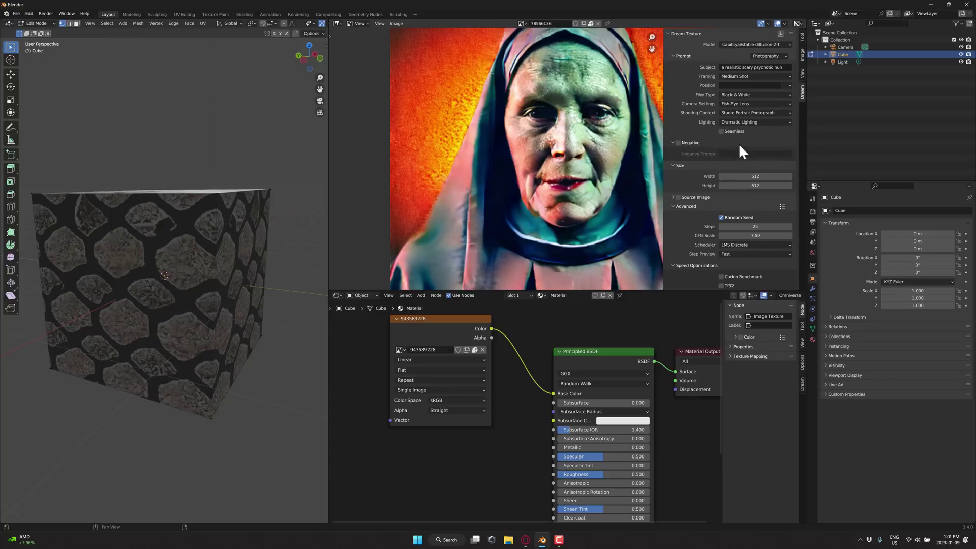
pyautogui.click(746, 123)
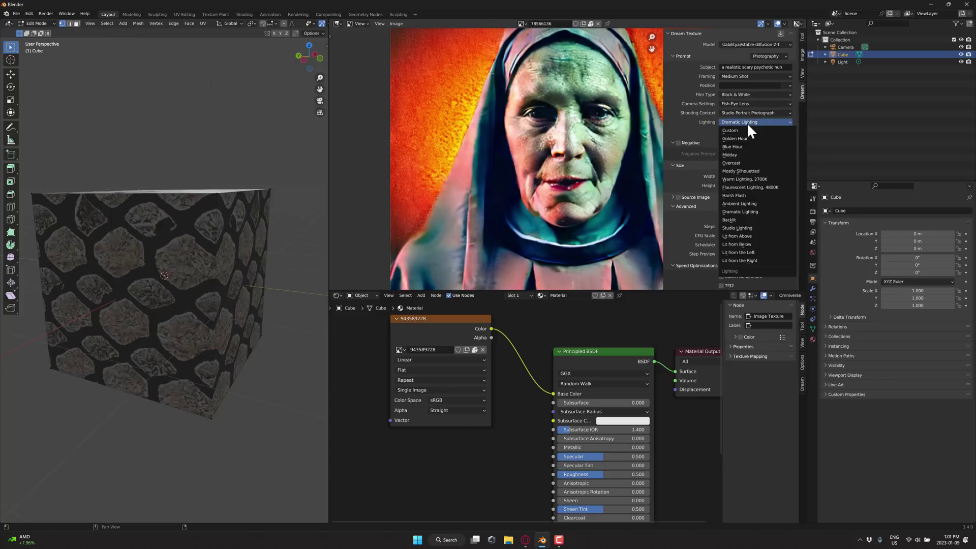
pyautogui.click(745, 202)
pyautogui.scroll(-5, 694, 245)
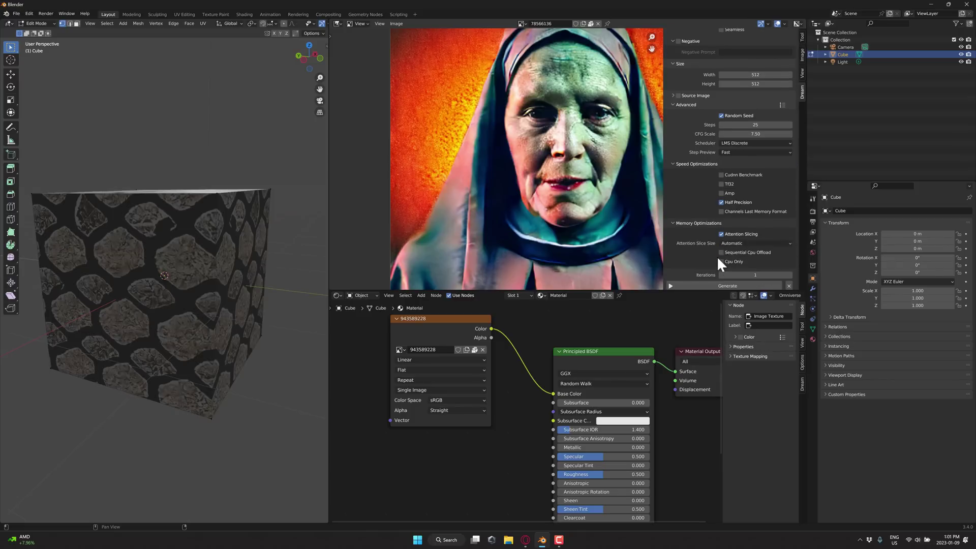
pyautogui.click(714, 285)
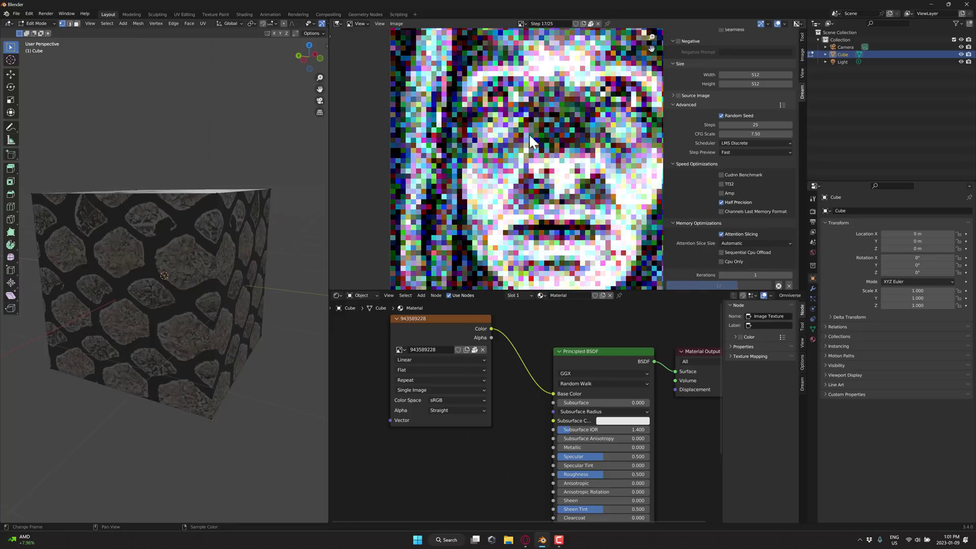
pyautogui.click(401, 348)
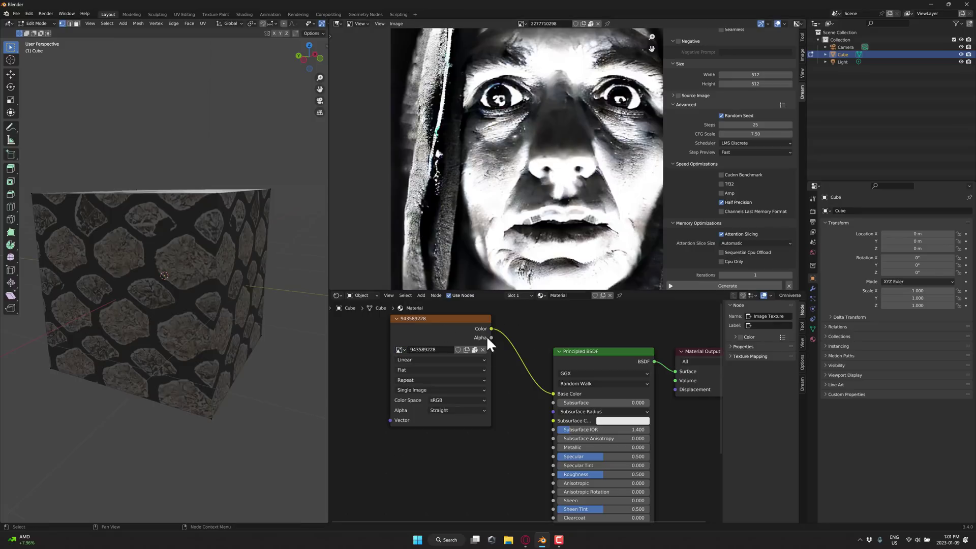
pyautogui.click(404, 350)
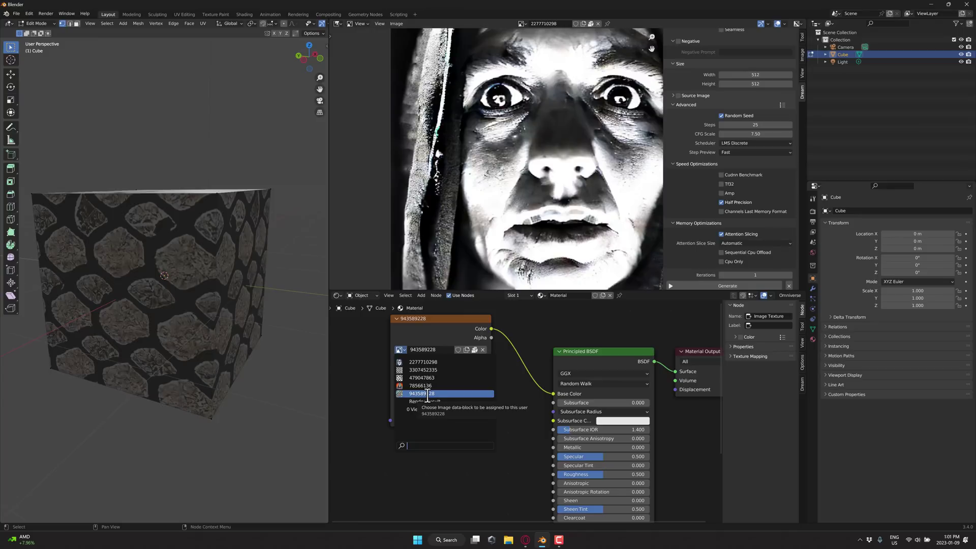
pyautogui.click(424, 362)
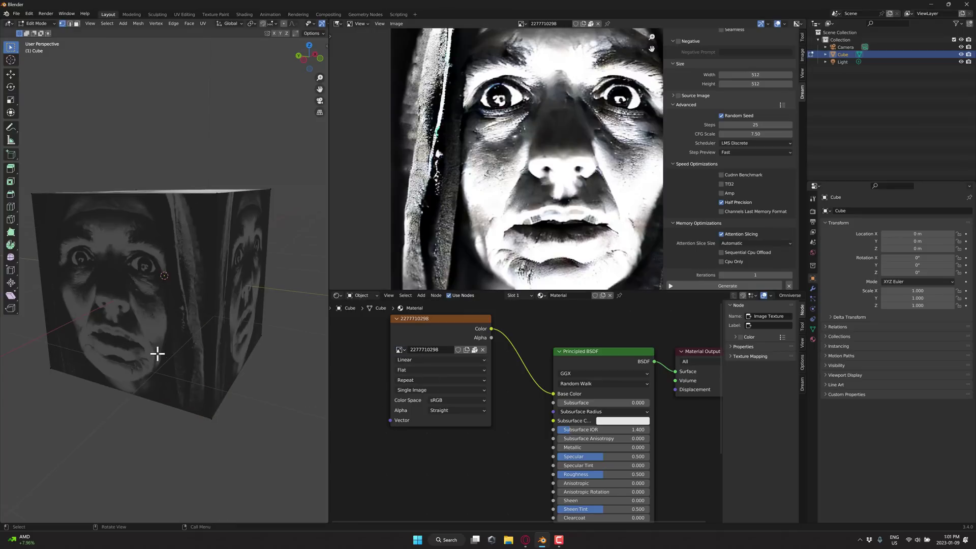
pyautogui.moveTo(177, 429); pyautogui.dragTo(246, 399, button='middle')
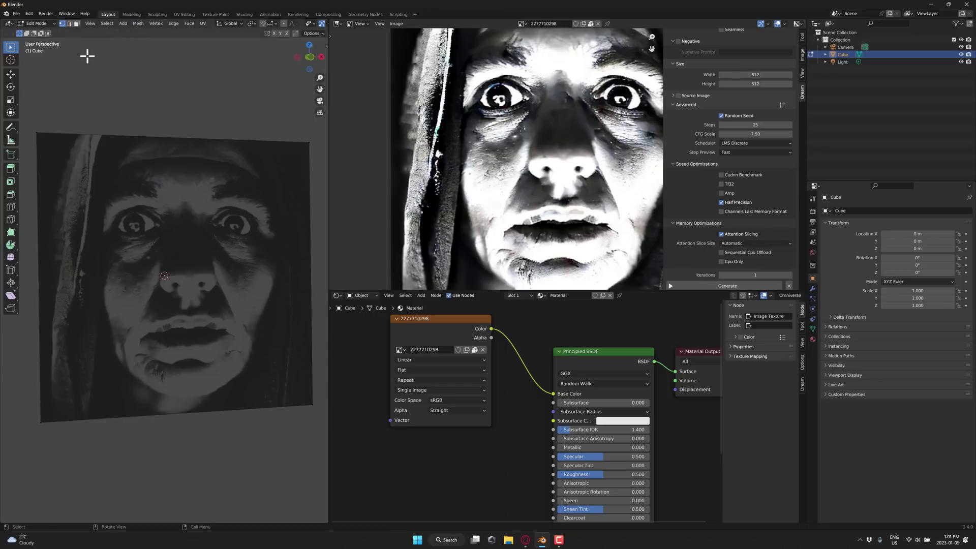
# - Start a new General scene without saving the current one and delete the default cube
pyautogui.click(18, 13)
pyautogui.moveTo(24, 21)
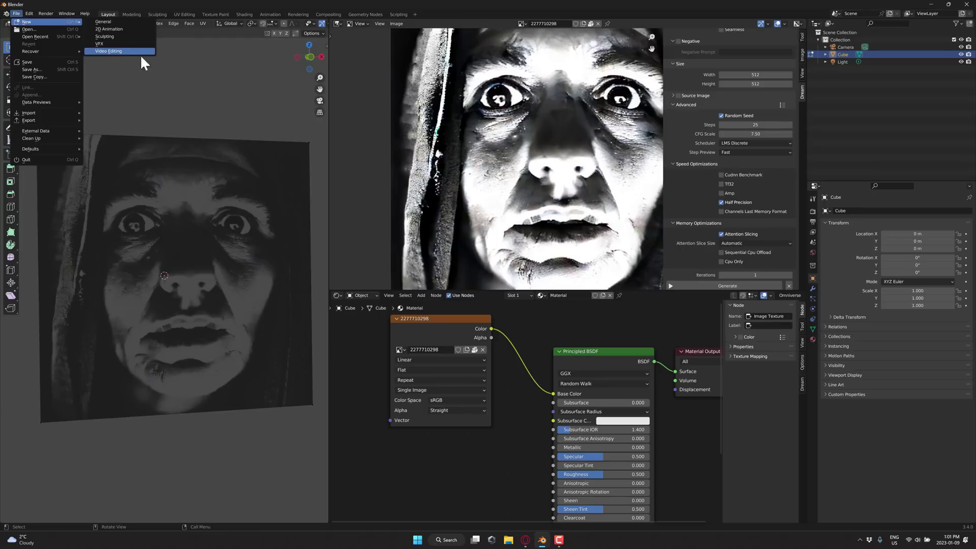
pyautogui.click(101, 20)
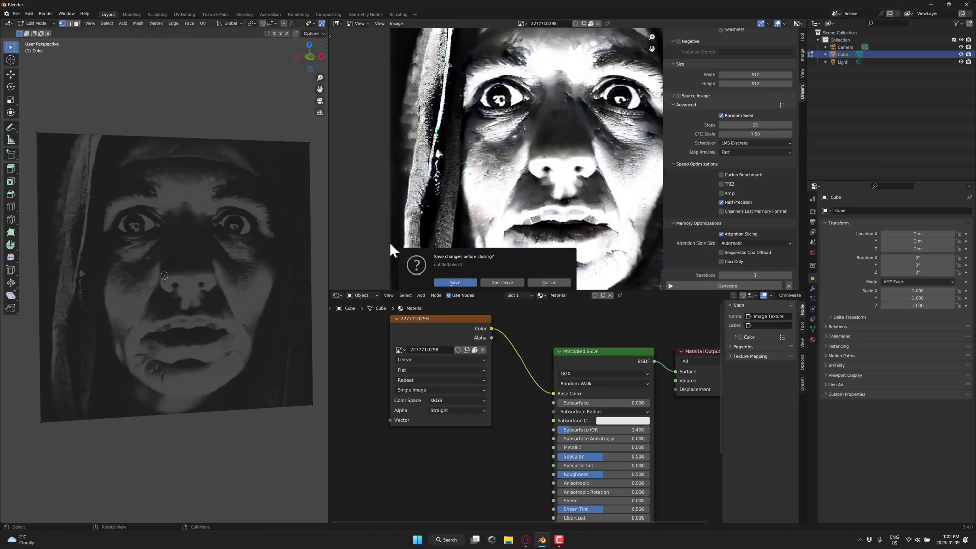
pyautogui.click(501, 282)
pyautogui.press('x')
pyautogui.click(434, 282)
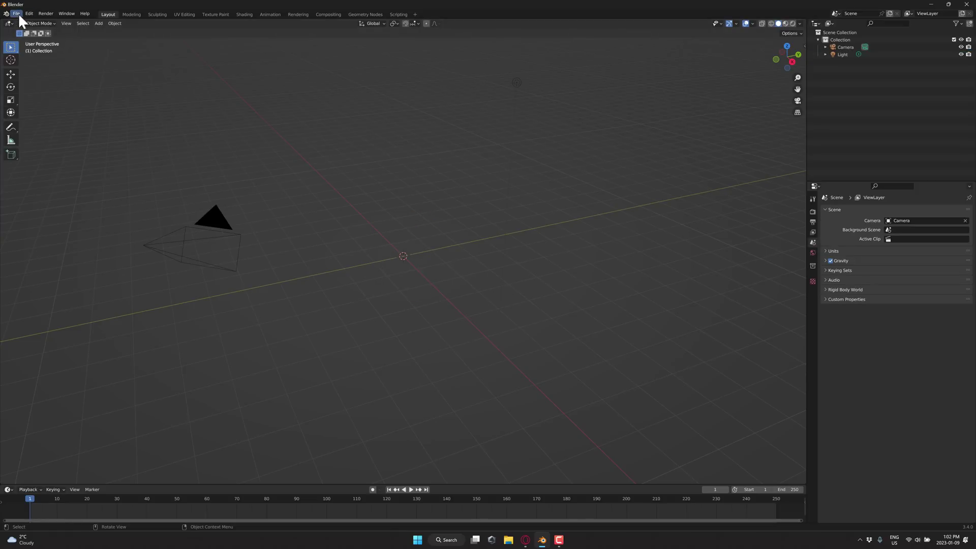
# - Import the Wavefront model Farm_house.obj from C:\temp\house and bring the whole house into view
pyautogui.click(17, 13)
pyautogui.moveTo(52, 113)
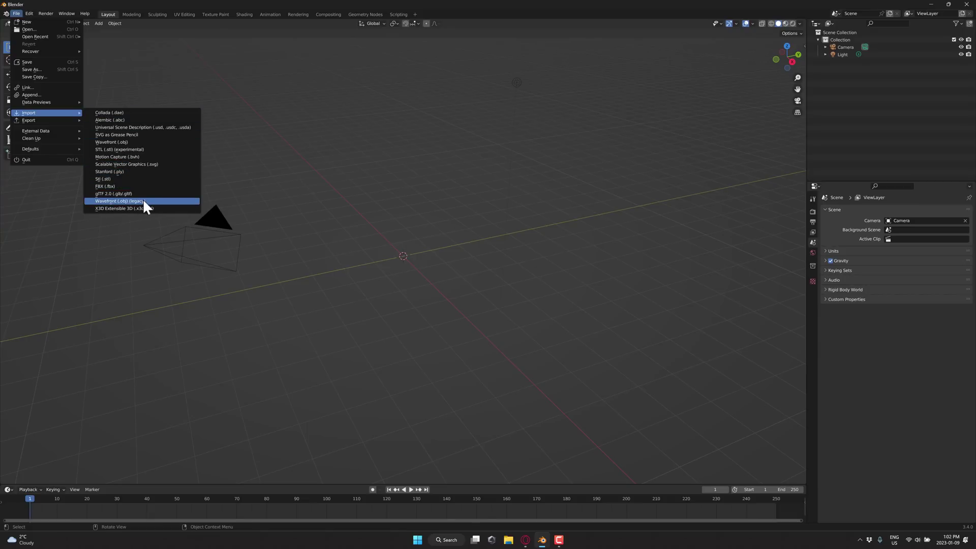
pyautogui.click(137, 142)
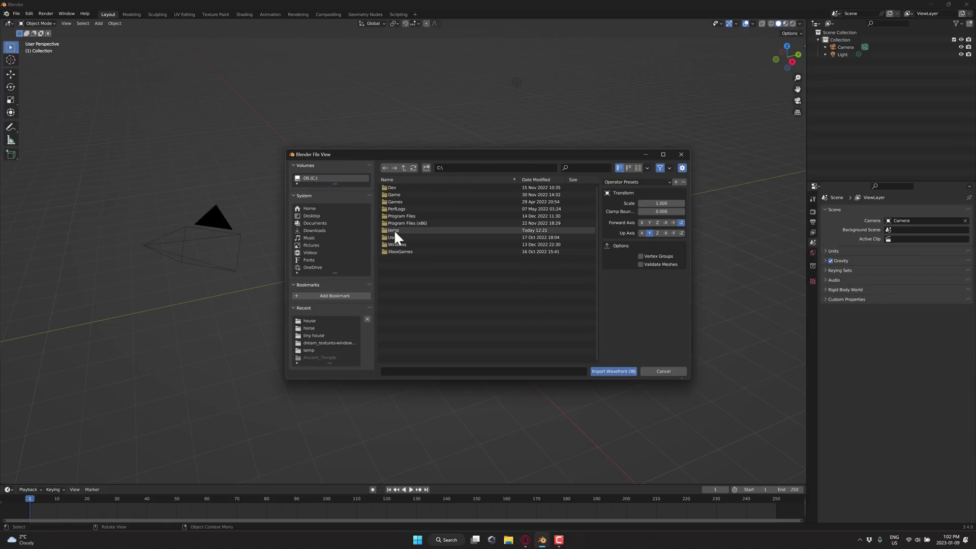
pyautogui.press('BackSpace')
pyautogui.doubleClick(407, 187)
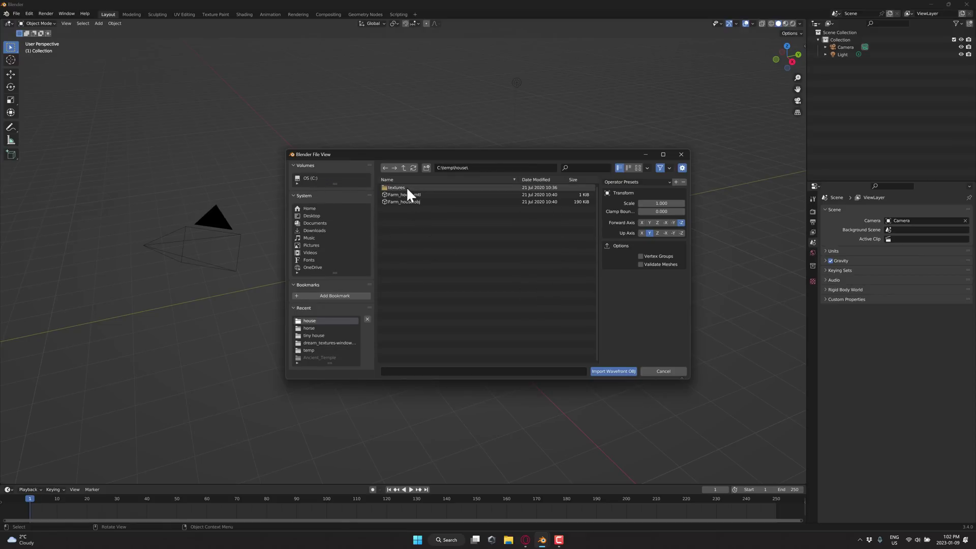
pyautogui.click(411, 199)
pyautogui.doubleClick(411, 199)
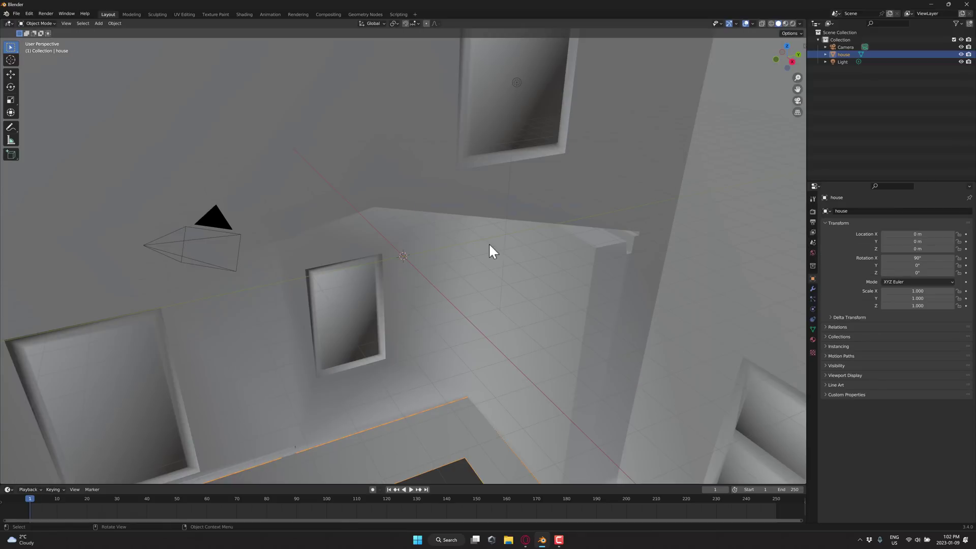
pyautogui.scroll(-10, 489, 243)
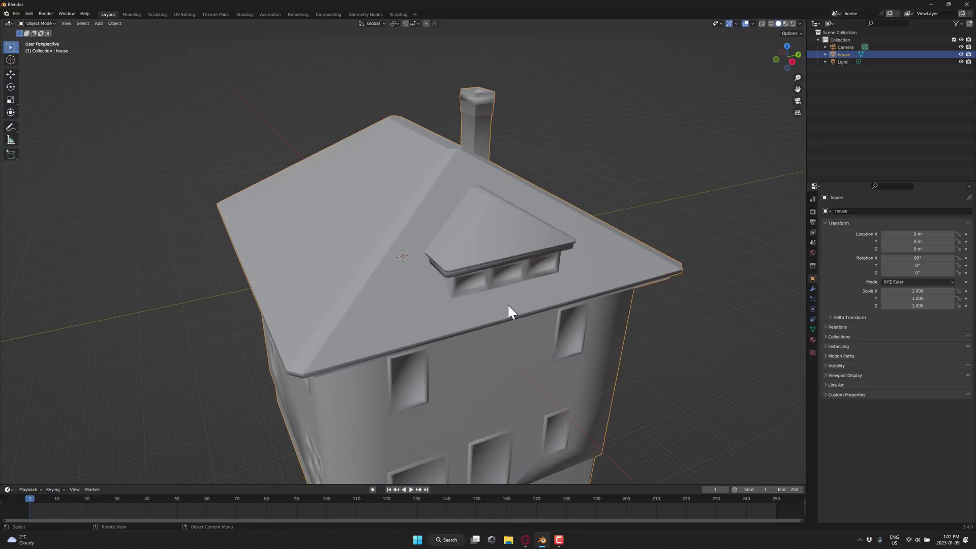
pyautogui.moveTo(506, 304); pyautogui.dragTo(542, 265, button='middle')
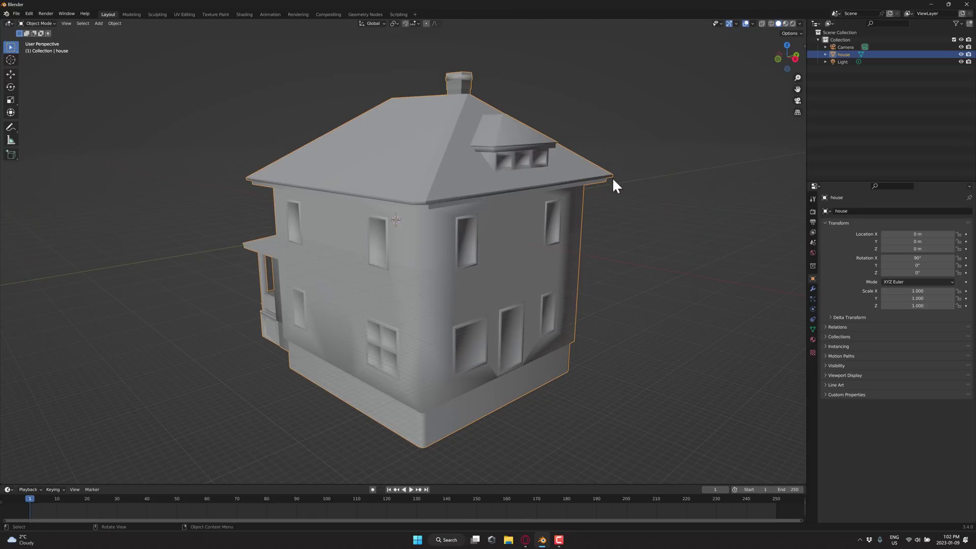
# - Select all of the house's geometry in Edit Mode and show the Dream Texture Projection settings at a readable width
pyautogui.press('Tab')
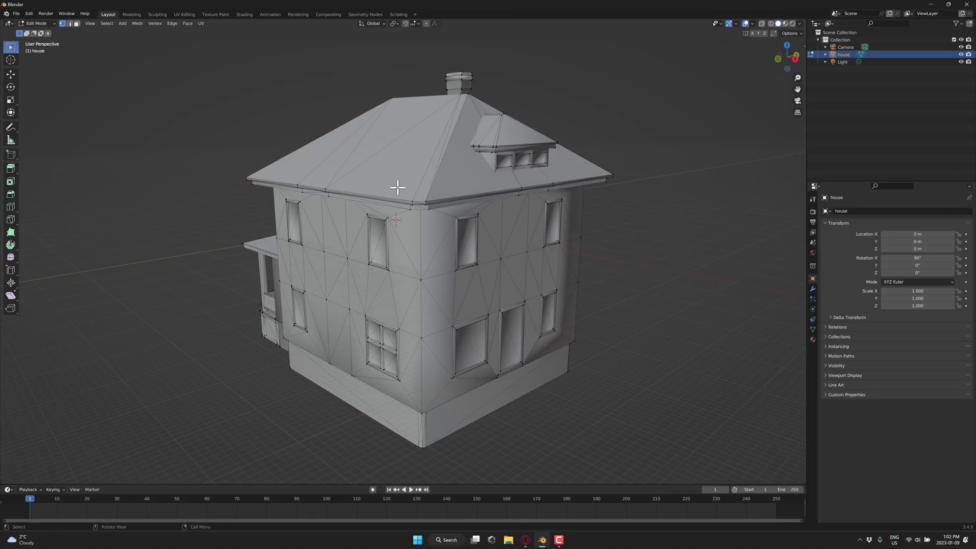
pyautogui.press('a')
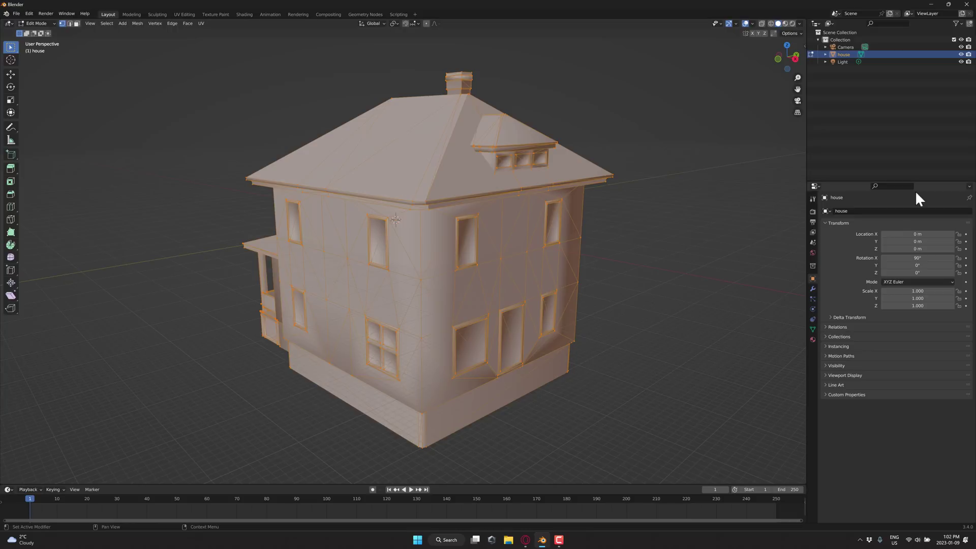
pyautogui.press('n')
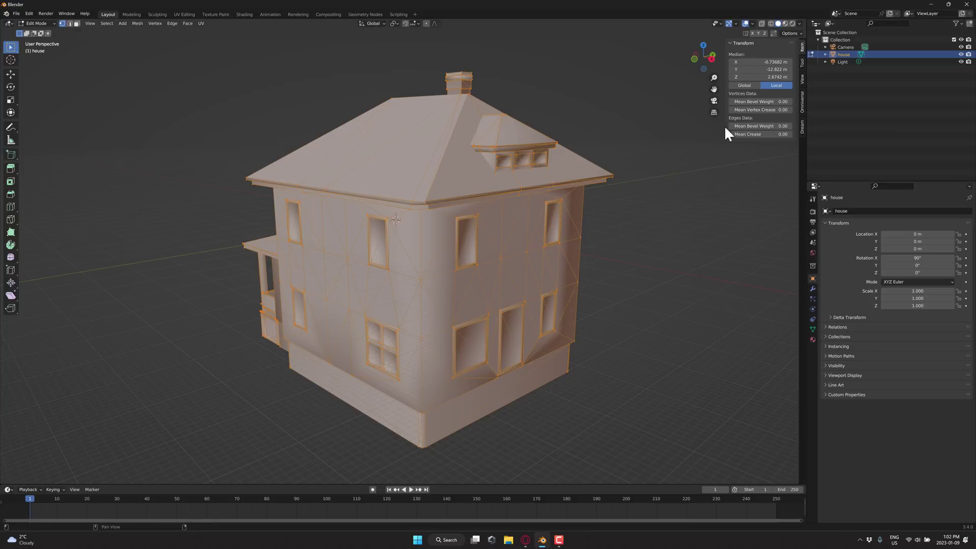
pyautogui.click(801, 125)
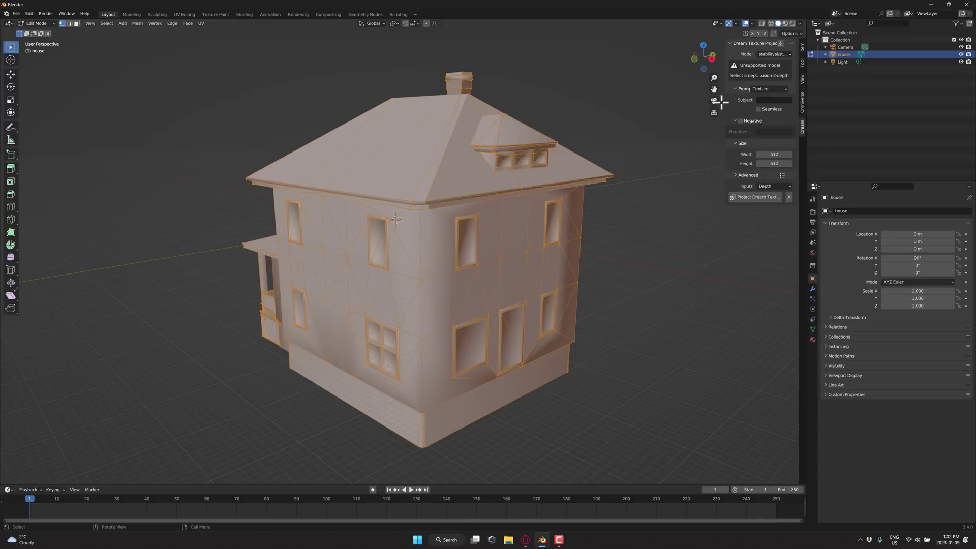
pyautogui.moveTo(727, 102); pyautogui.dragTo(639, 102)
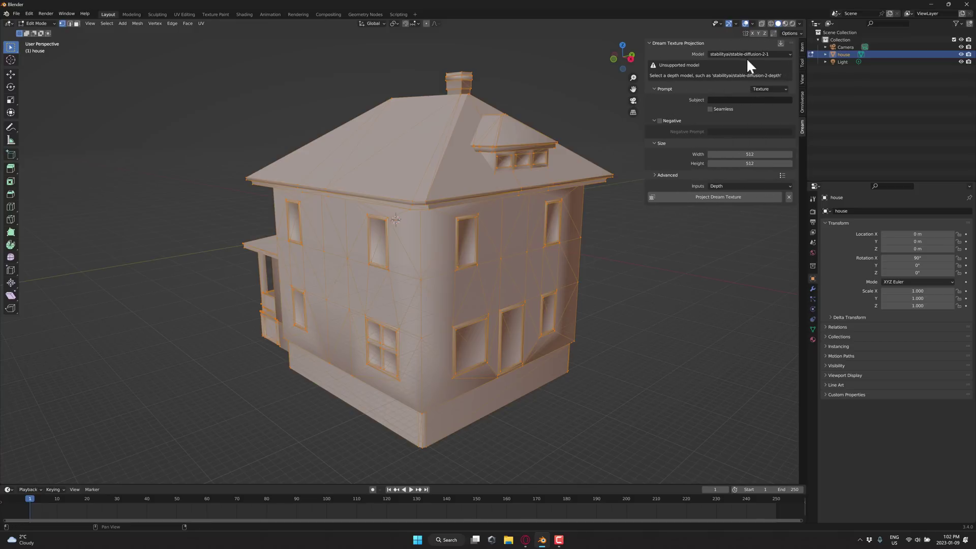
# - Set the projection model to stabilityai/stable-diffusion-2-depth and the prompt preset to Concept Art with subject type Environment
pyautogui.click(791, 53)
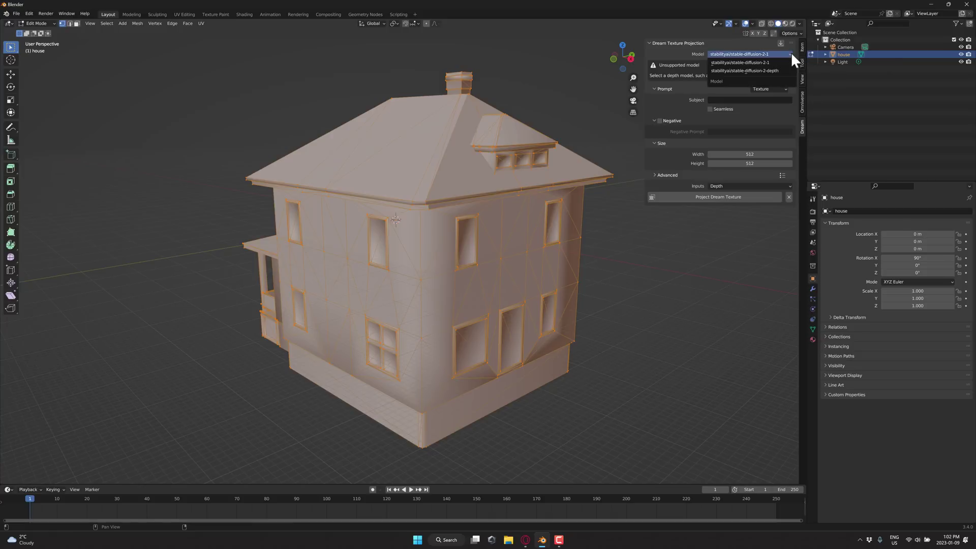
pyautogui.click(756, 71)
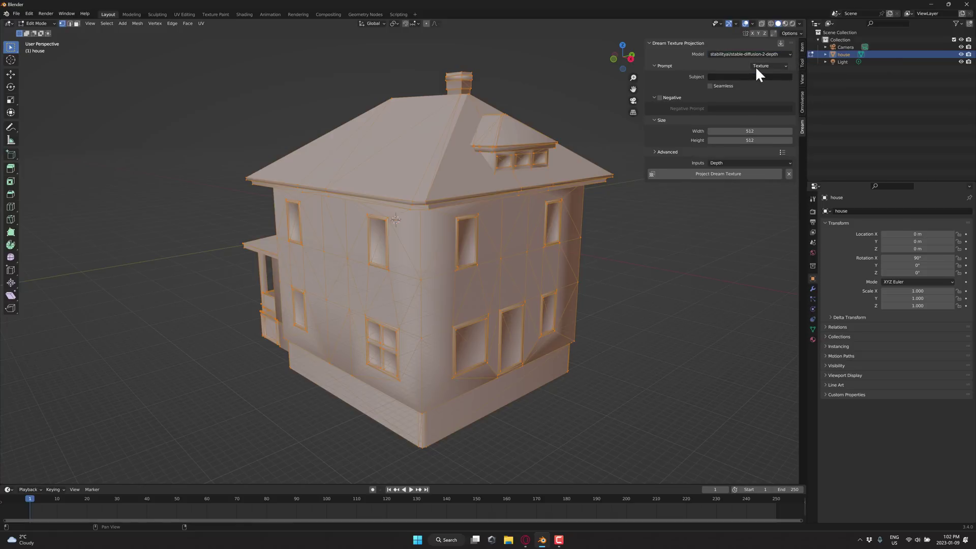
pyautogui.moveTo(625, 232); pyautogui.dragTo(601, 227, button='middle')
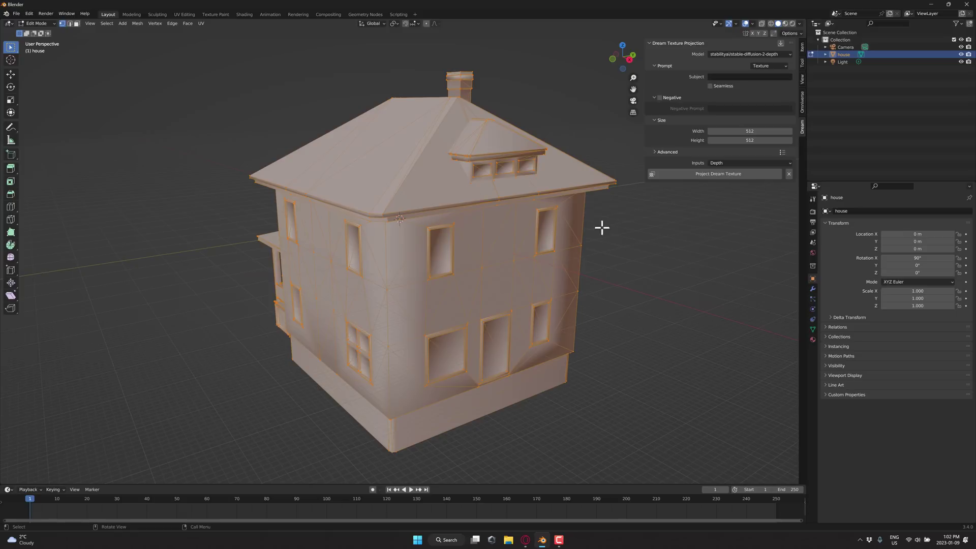
pyautogui.click(786, 66)
pyautogui.click(779, 90)
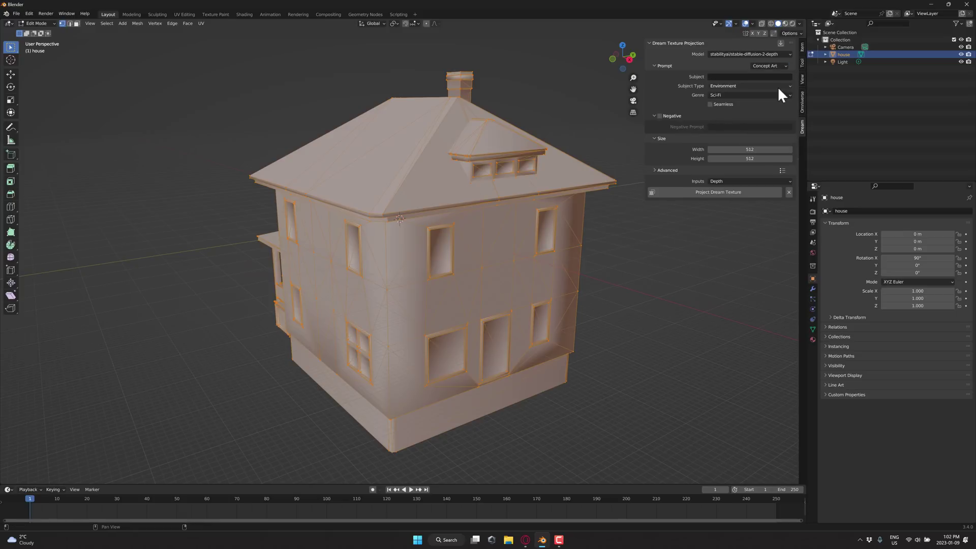
pyautogui.click(736, 86)
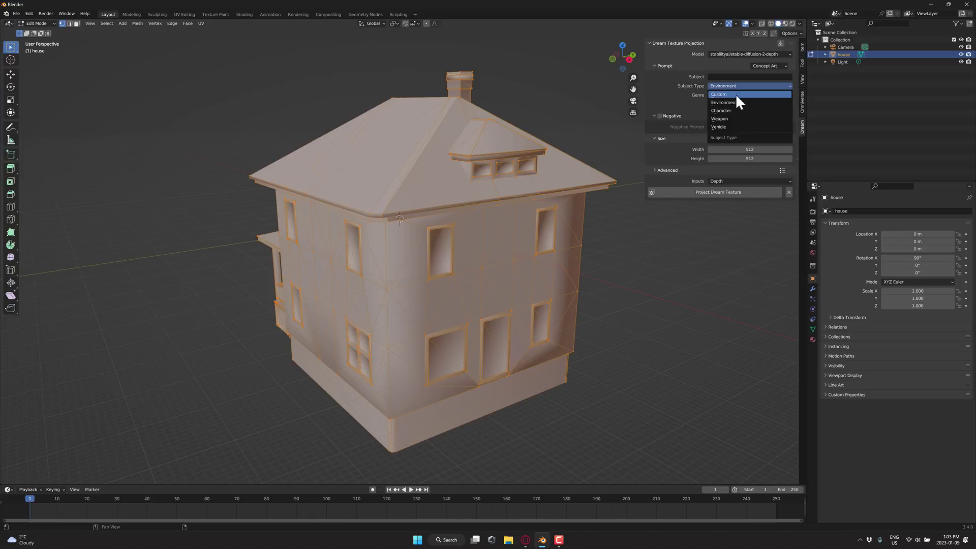
pyautogui.click(735, 101)
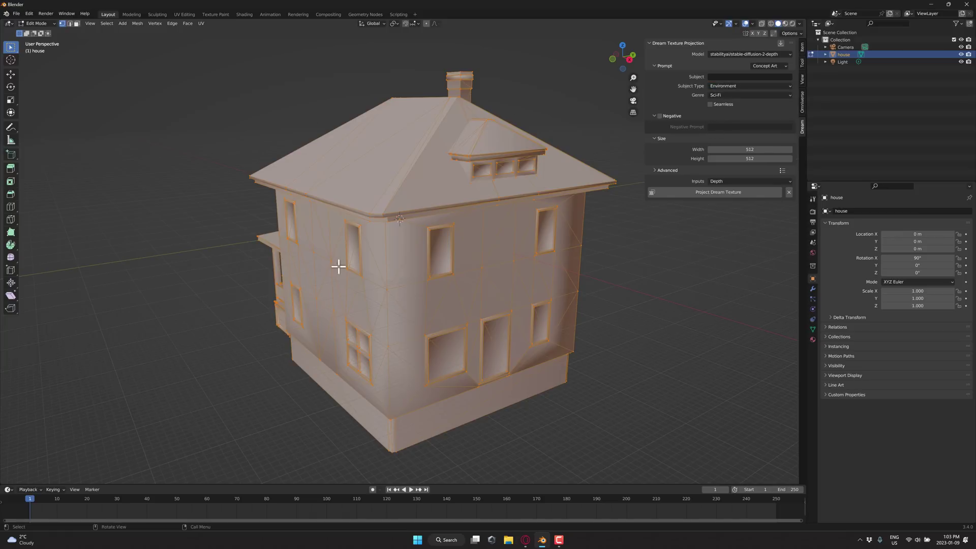
# - Set the genre to Fantasy and the prompt subject to "a haunted house in World of Warcraft Style"
pyautogui.scroll(1, 512, 316)
pyautogui.scroll(-1, 512, 317)
pyautogui.moveTo(474, 366); pyautogui.dragTo(472, 365, button='middle')
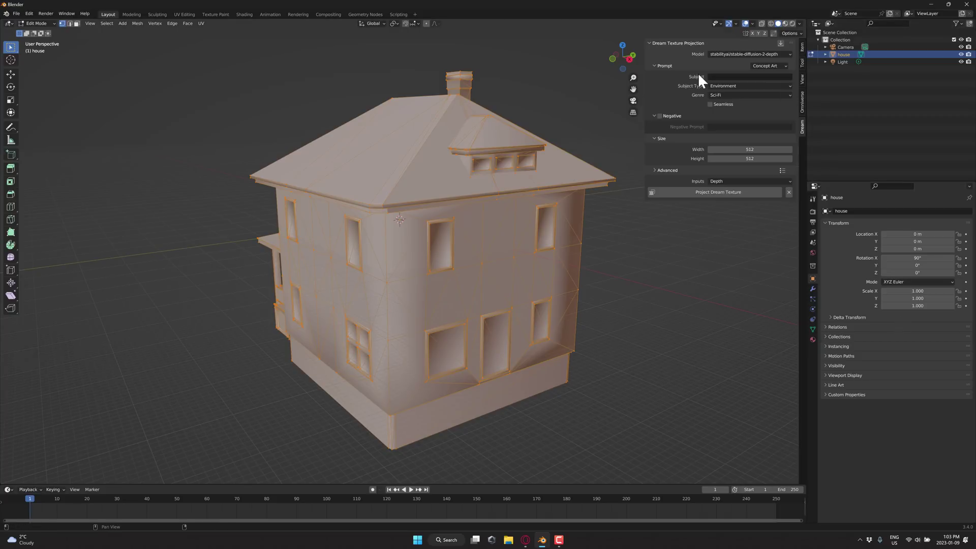
pyautogui.click(733, 94)
pyautogui.click(729, 119)
pyautogui.click(726, 77)
pyautogui.write('a haunted house ')
pyautogui.write('in World of Warc')
pyautogui.write('raft Style')
# - Project the haunted house texture onto the selected faces and switch the viewport to rendered shading
pyautogui.click(730, 192)
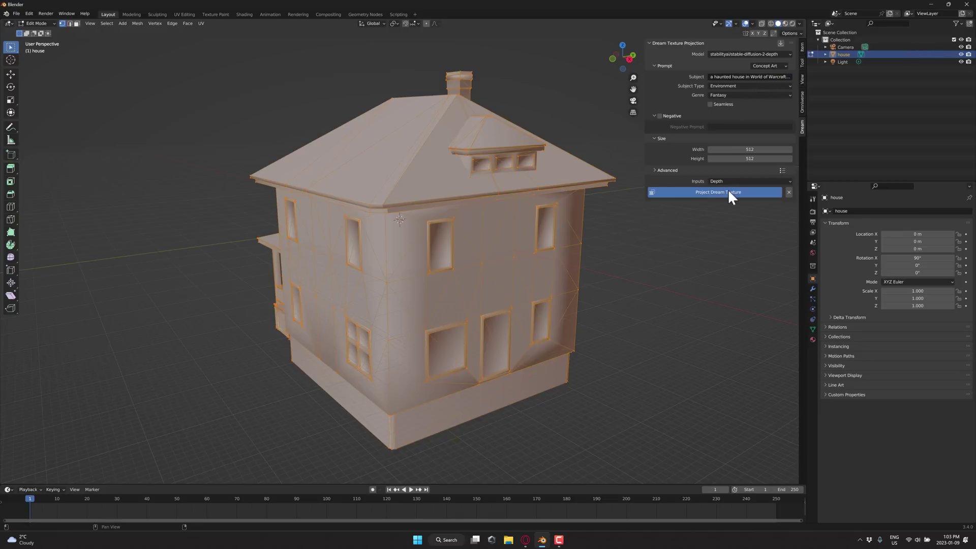
pyautogui.click(728, 191)
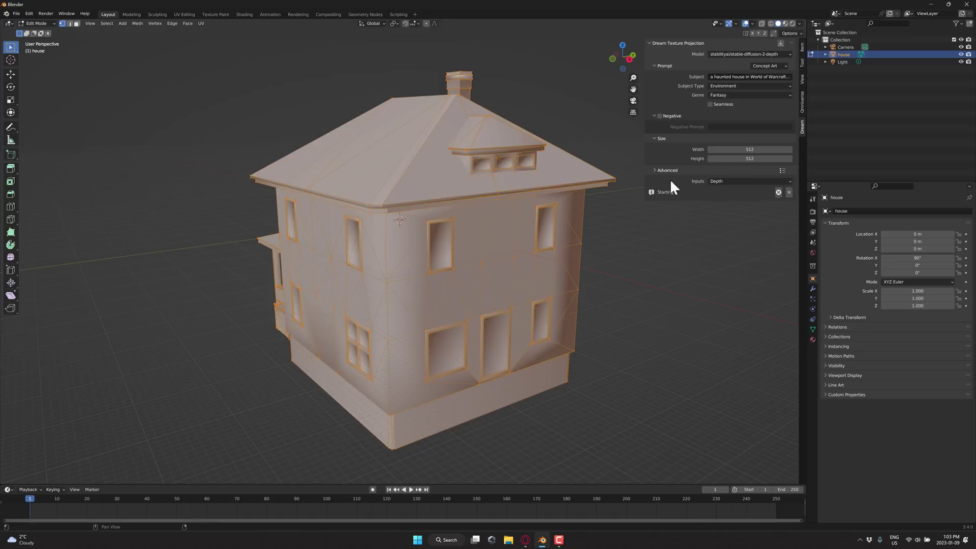
pyautogui.click(792, 24)
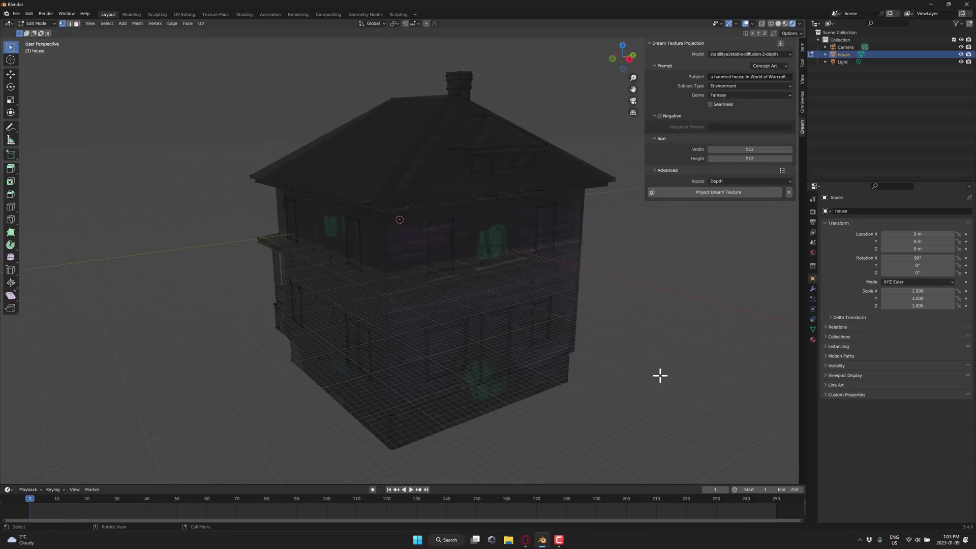
pyautogui.moveTo(732, 344); pyautogui.dragTo(760, 290, button='middle')
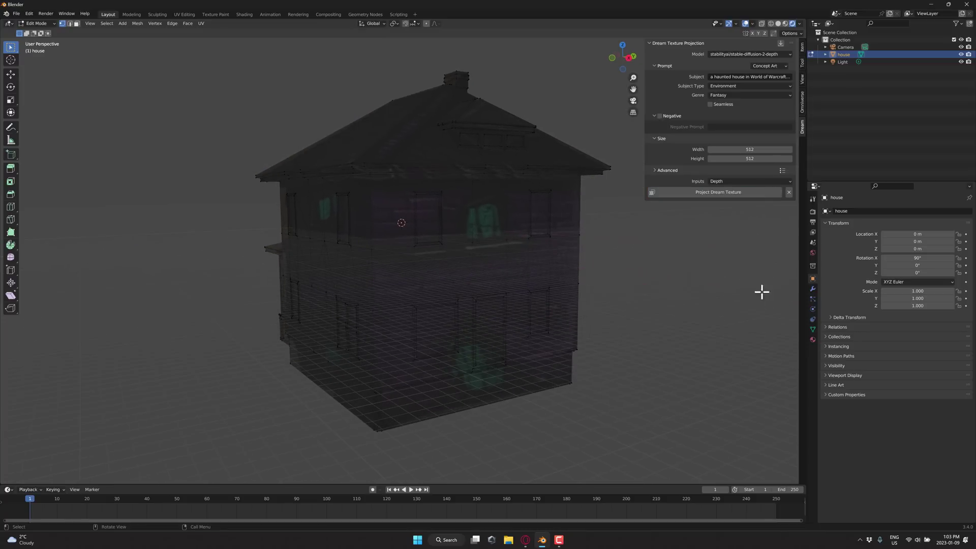
# - Raise the world background strength to 5.400 to light the textured house
pyautogui.click(813, 252)
pyautogui.moveTo(911, 266); pyautogui.dragTo(946, 267)
pyautogui.moveTo(672, 323)
pyautogui.mouseDown(button='middle')
pyautogui.moveTo(686, 325)
pyautogui.moveTo(671, 325)
pyautogui.mouseUp(button='middle')
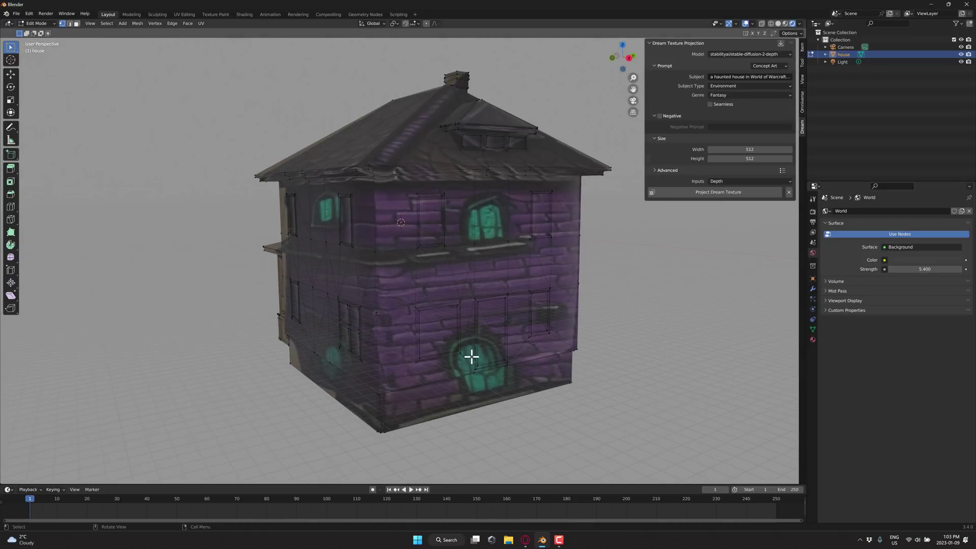
# - Replace the prompt subject with "a 1950s house in the style of Norman Rockwell"
pyautogui.click(734, 77)
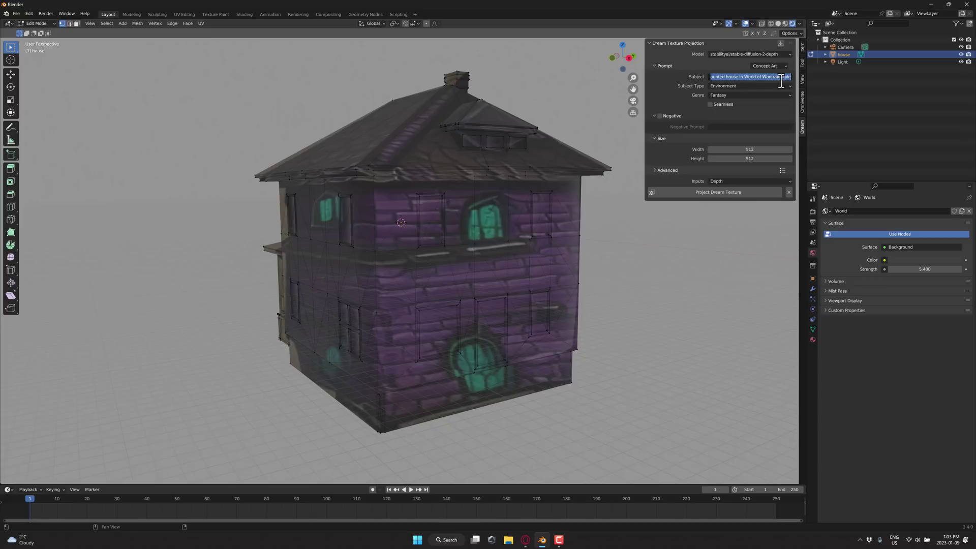
pyautogui.write('a 1950')
pyautogui.write('s house in the')
pyautogui.write(' style of Norm')
pyautogui.write('an Rock')
pyautogui.write('well')
pyautogui.press('Return')
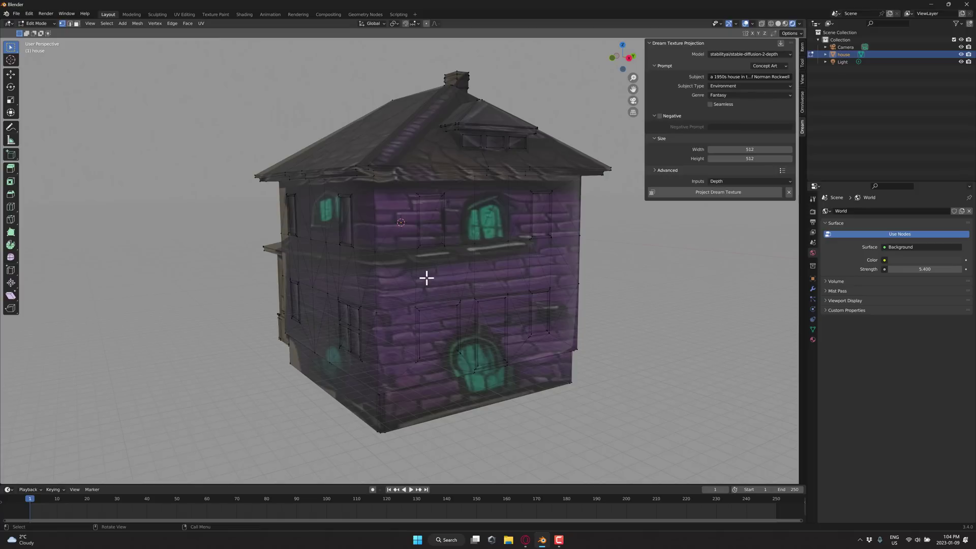
# - Select the entire house mesh, show its material list and project the 1950s house texture onto it
pyautogui.press('a')
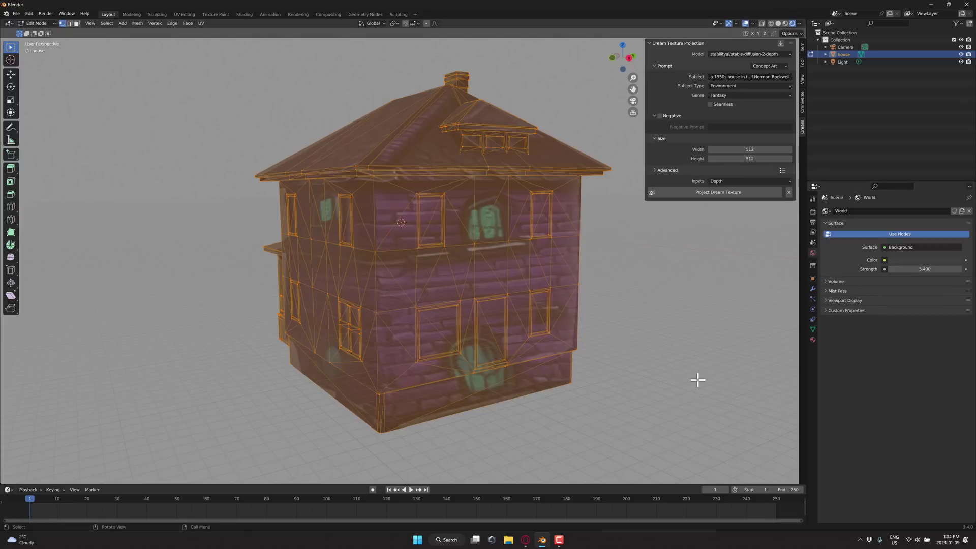
pyautogui.click(812, 340)
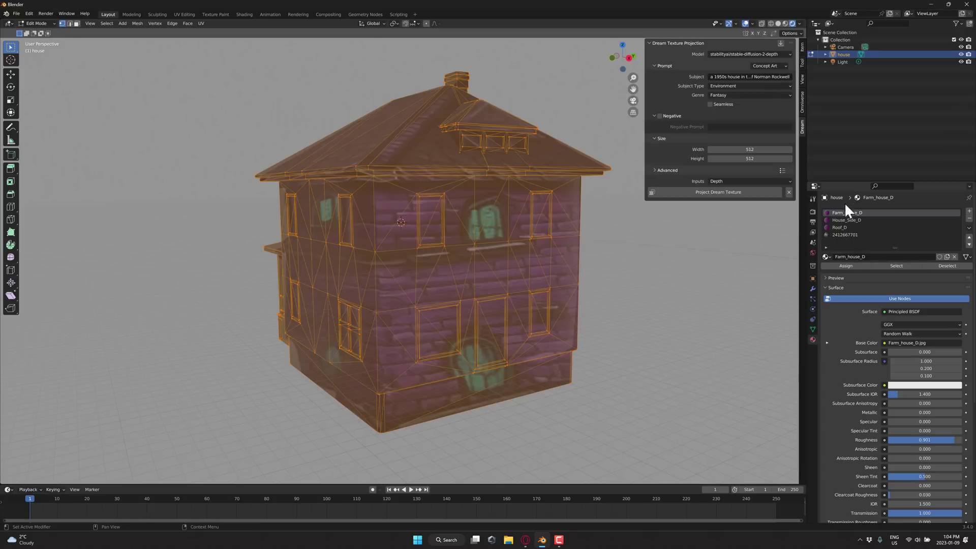
pyautogui.click(714, 192)
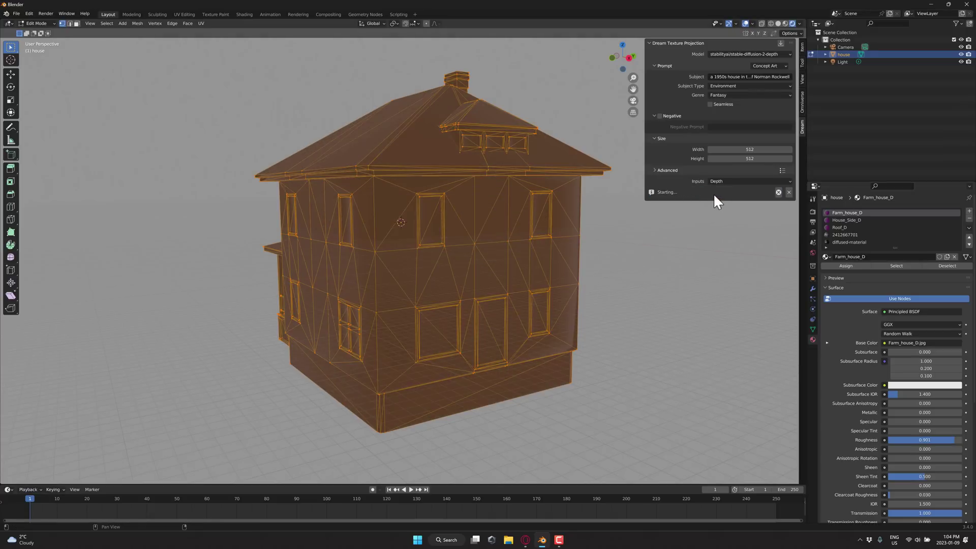
pyautogui.scroll(-3, 878, 242)
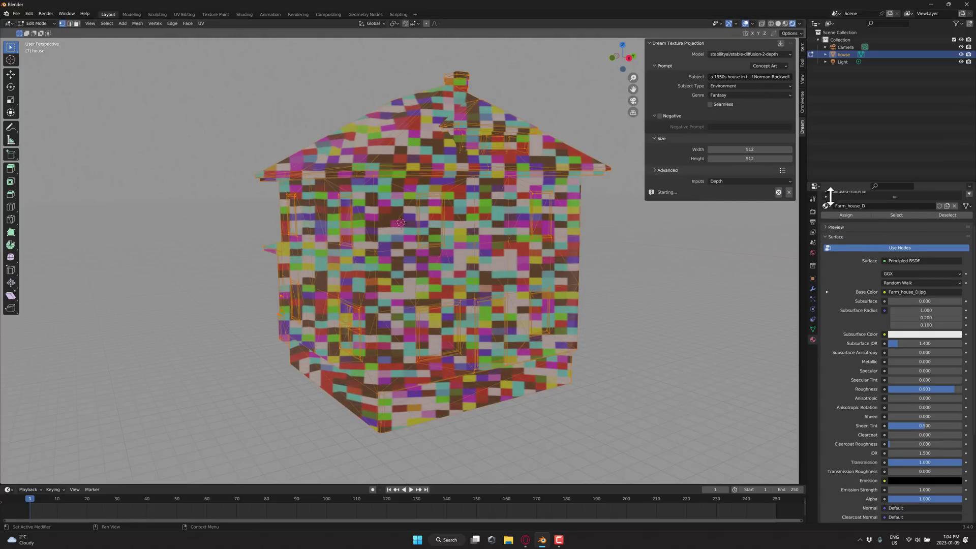
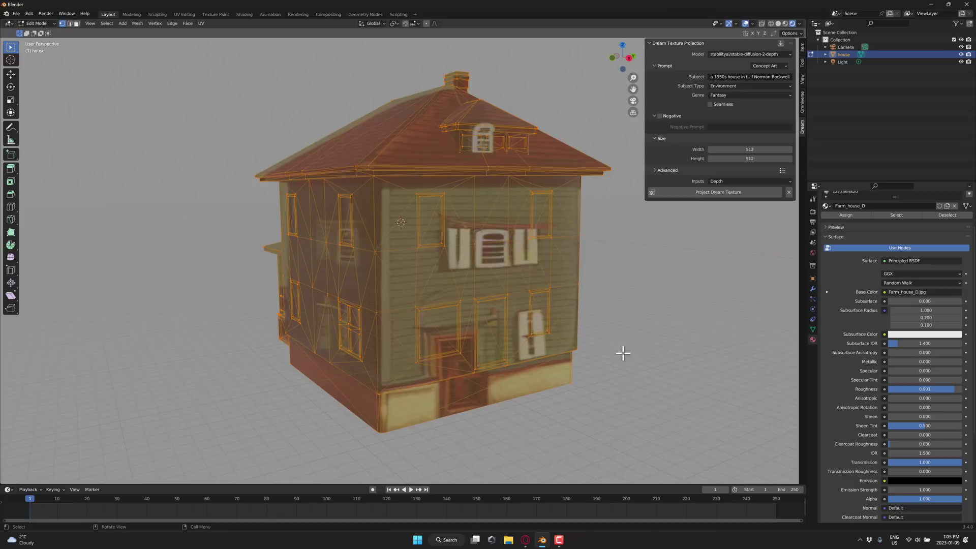
# - Return the house to Object Mode and inspect the projected 1950s texture from a slightly different angle
pyautogui.hotkey('ctrl', 'z')
pyautogui.hotkey('ctrl', 'shift', 'z')
pyautogui.hotkey('ctrl', 'z')
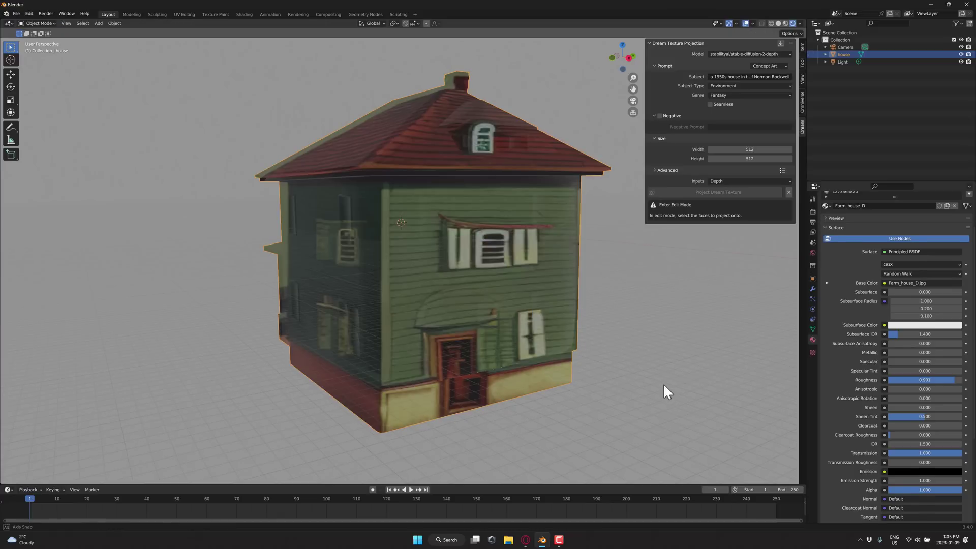
pyautogui.hotkey('ctrl', 'z')
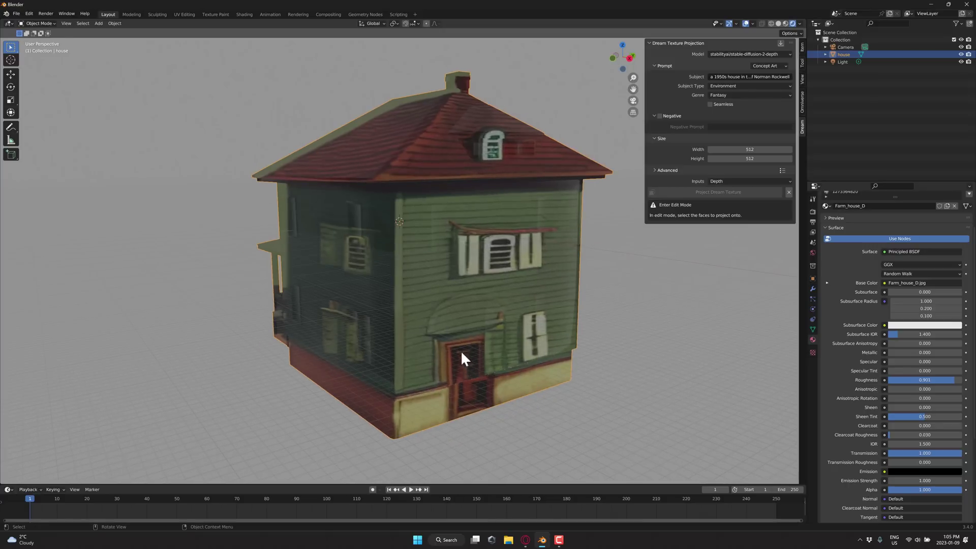
# - Examine the projected 1950s texture on the house from several angles and distances
pyautogui.scroll(-10, 506, 259)
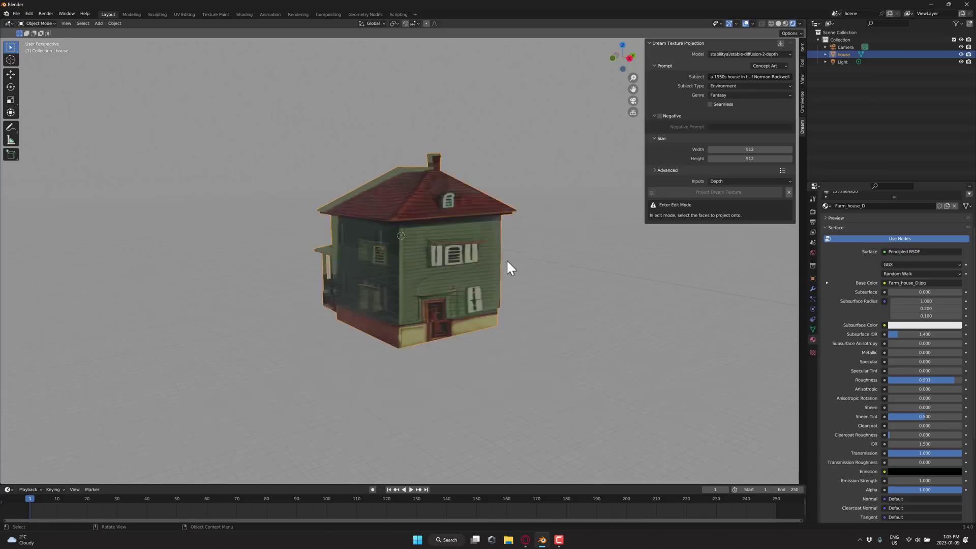
pyautogui.moveTo(506, 259); pyautogui.dragTo(528, 304, button='middle')
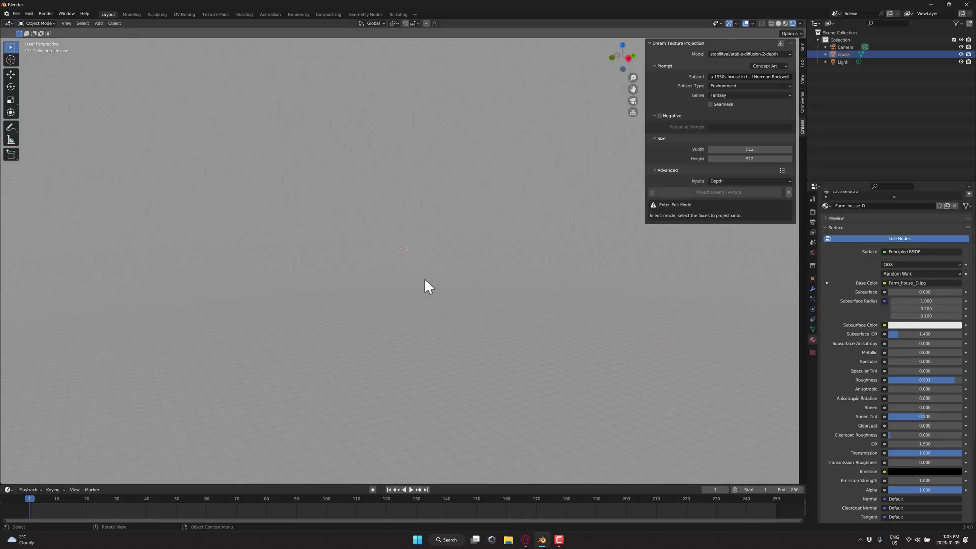
pyautogui.scroll(2, 425, 278)
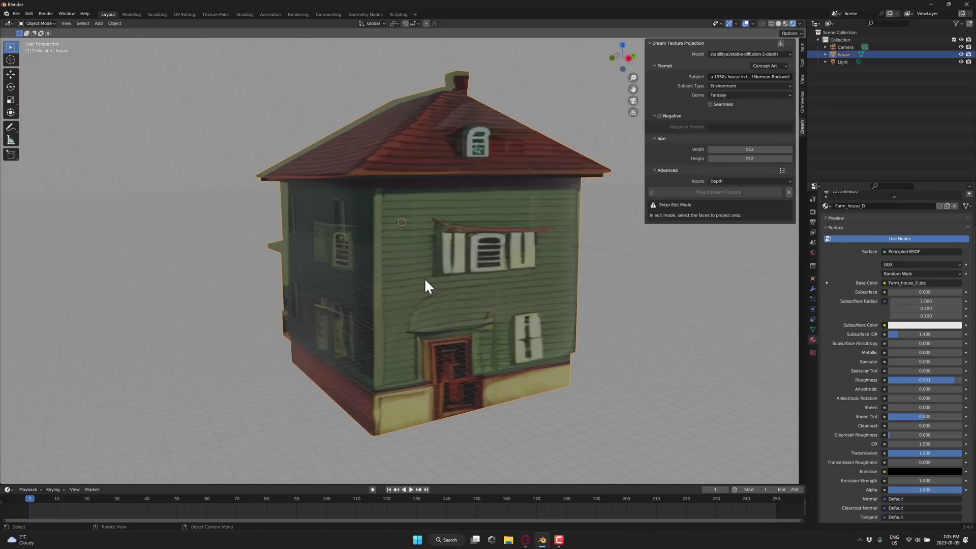
pyautogui.moveTo(710, 246); pyautogui.dragTo(688, 207, button='middle')
pyautogui.moveTo(636, 337); pyautogui.dragTo(619, 320, button='middle')
pyautogui.moveTo(481, 295); pyautogui.dragTo(486, 315, button='middle')
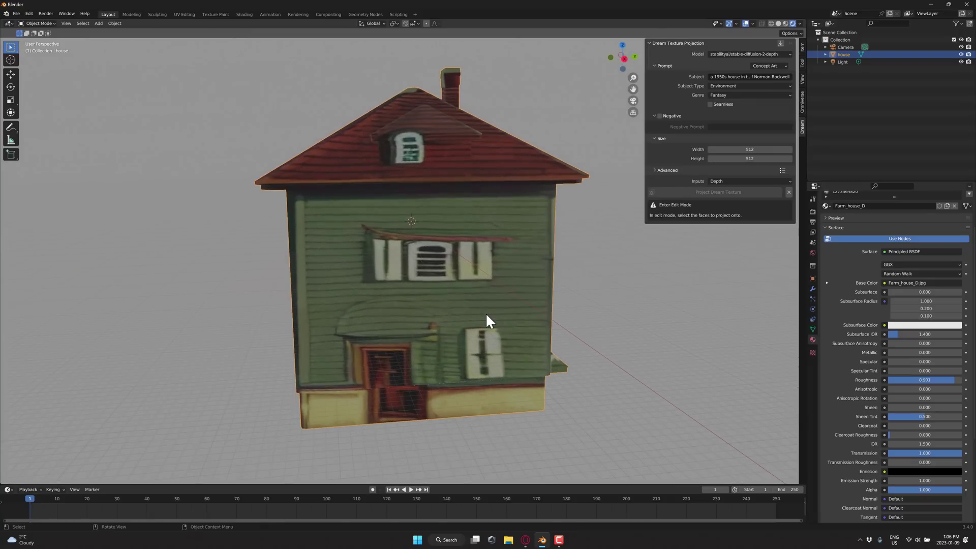
pyautogui.scroll(-8, 493, 314)
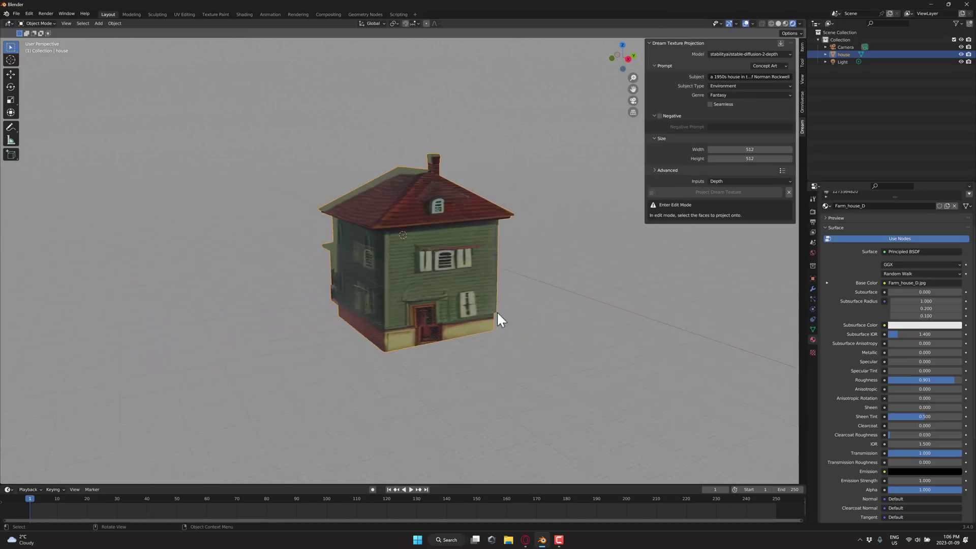
pyautogui.scroll(-2, 498, 313)
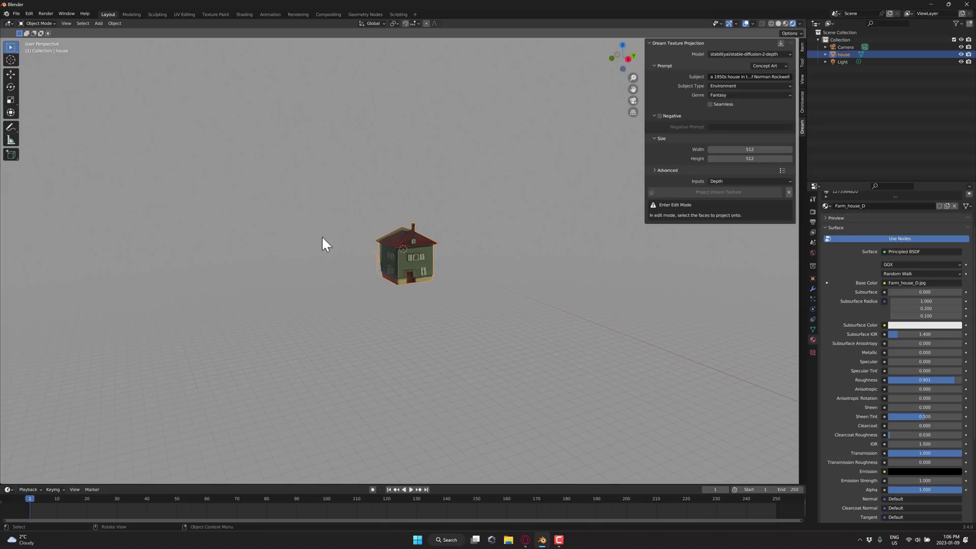
# - Switch to the Opera browser, dismiss the default-browser notice and review the dream-textures GitHub repository's README features and compatibility notes
pyautogui.click(527, 540)
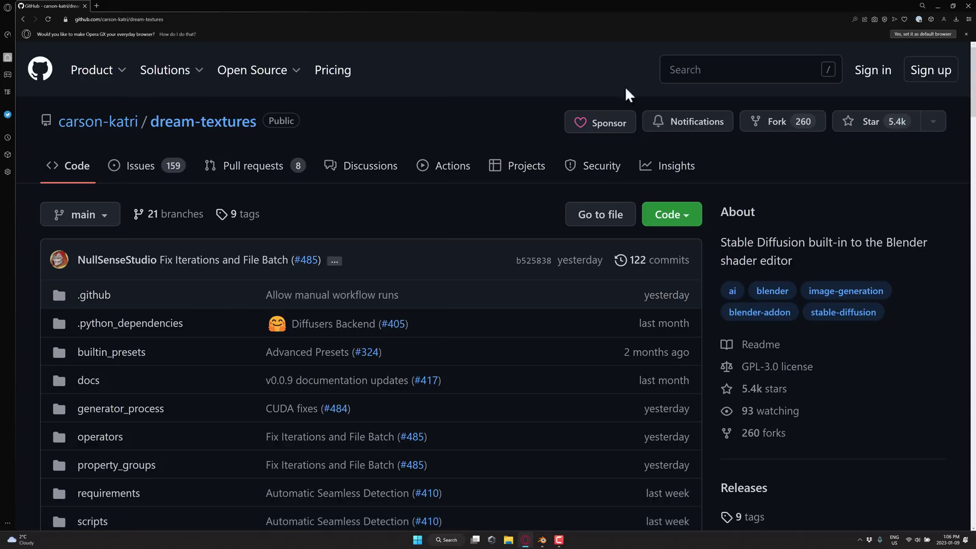
pyautogui.click(965, 34)
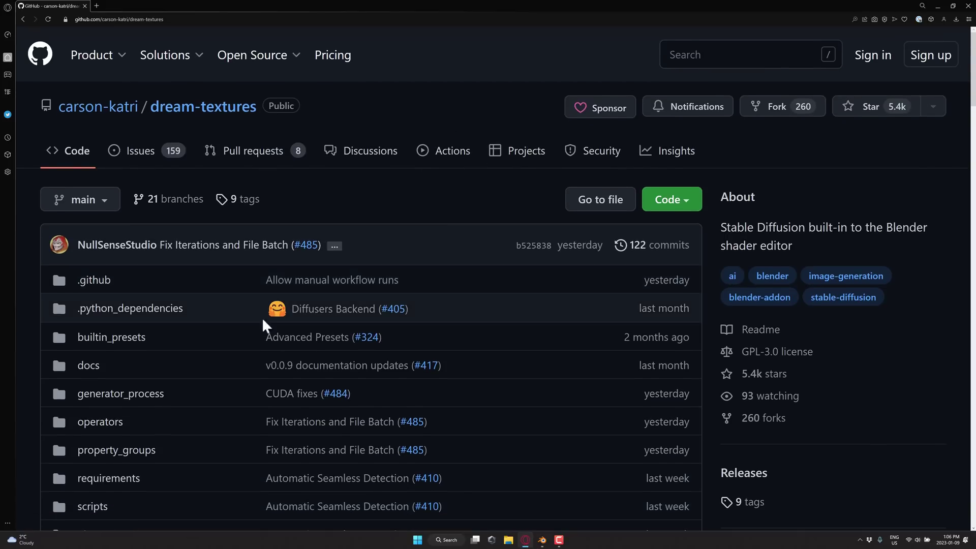
pyautogui.scroll(-2, 530, 315)
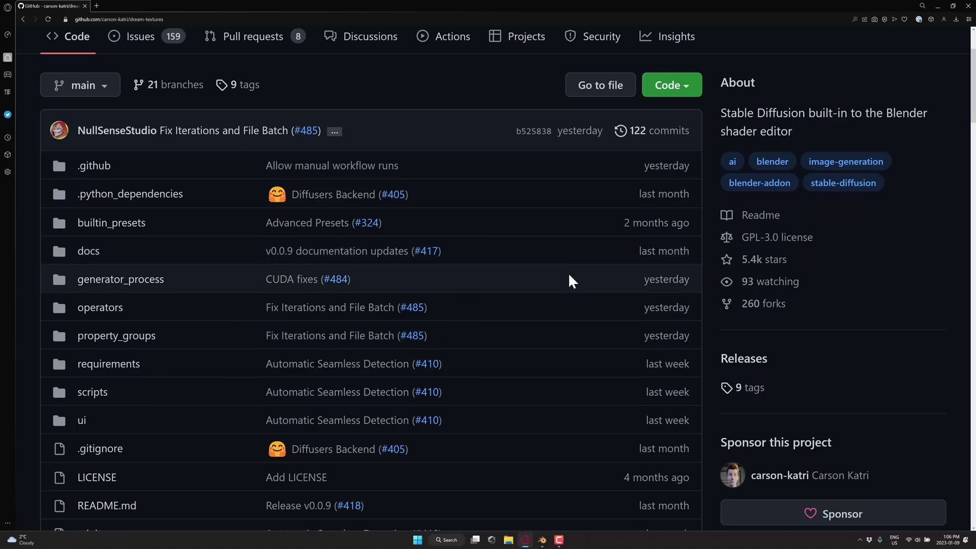
pyautogui.scroll(-3, 568, 273)
pyautogui.scroll(-10, 568, 271)
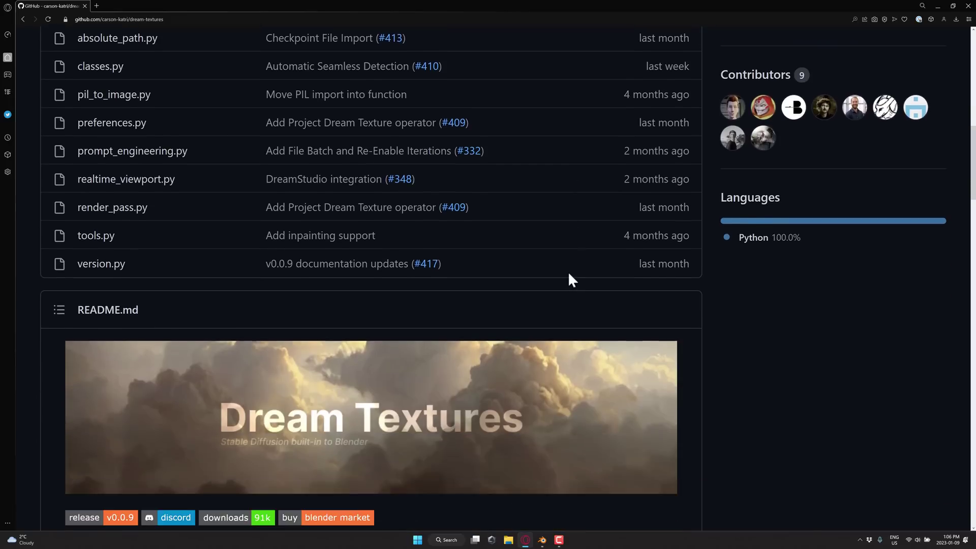
pyautogui.scroll(-2, 570, 273)
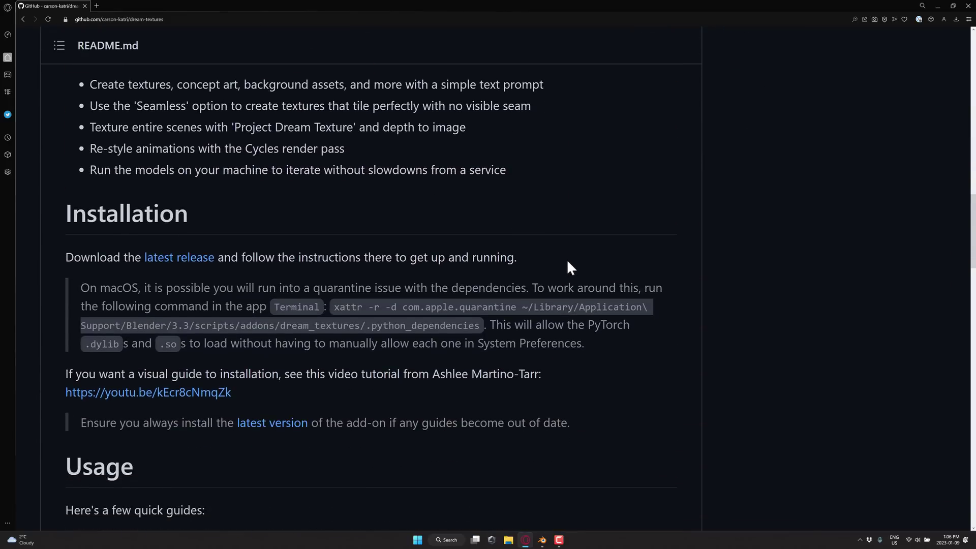
pyautogui.scroll(-8, 567, 261)
pyautogui.scroll(-9, 569, 267)
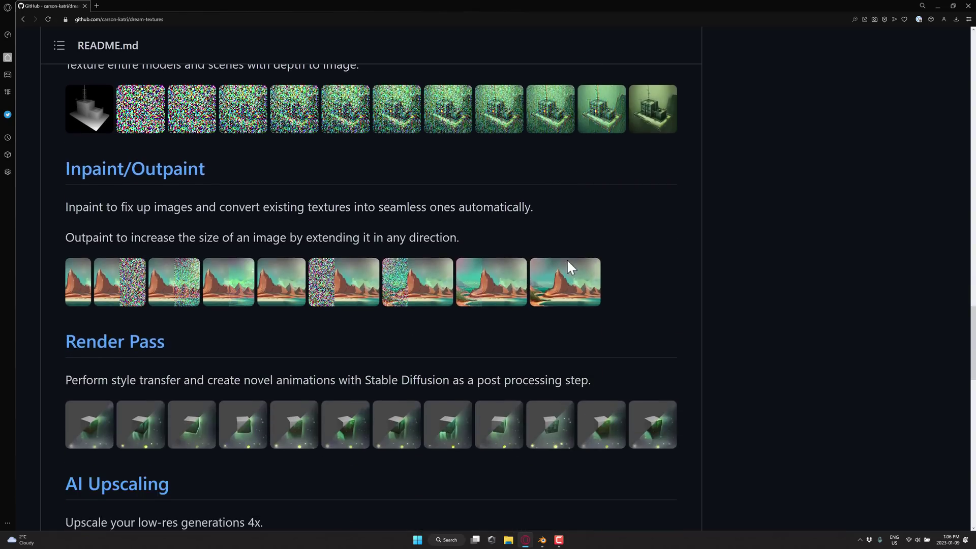
pyautogui.scroll(-3, 569, 267)
pyautogui.scroll(18, 570, 267)
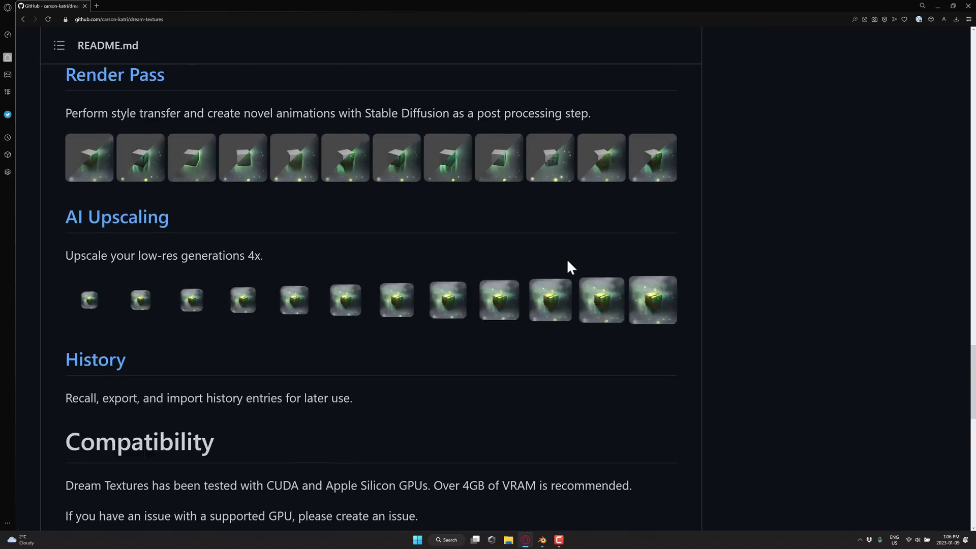
pyautogui.scroll(13, 570, 266)
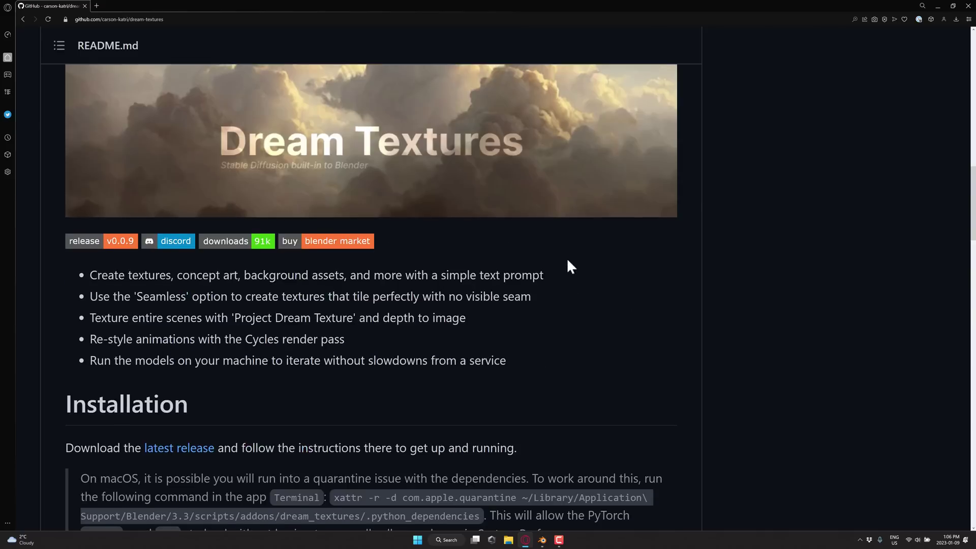
pyautogui.scroll(3, 370, 211)
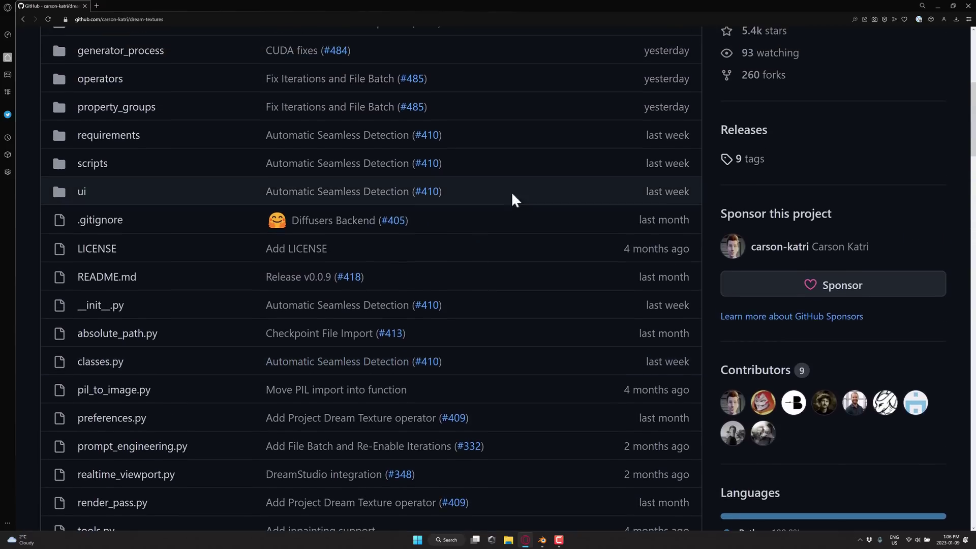
# - Open the repository's Releases page and expand the macOS installation options for v0.0.9
pyautogui.click(744, 130)
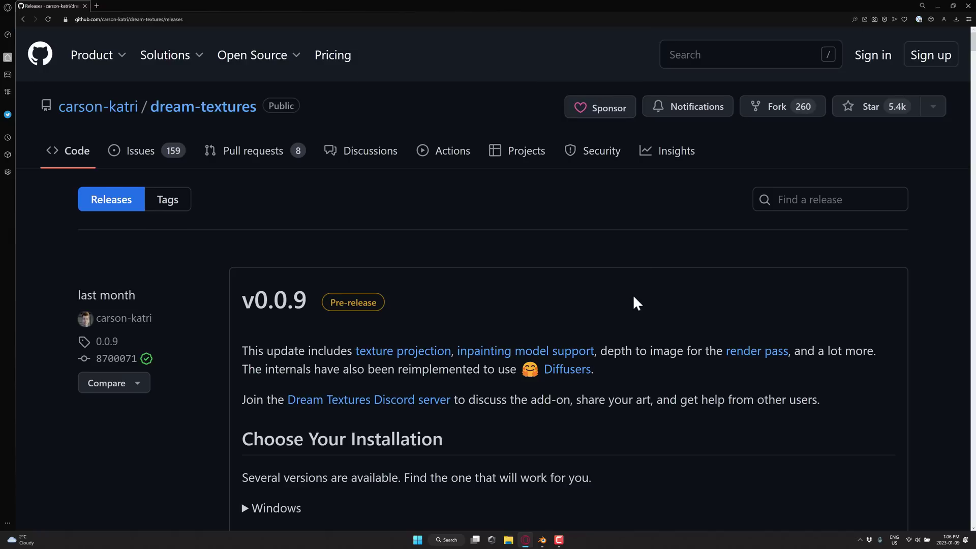
pyautogui.scroll(-3, 634, 297)
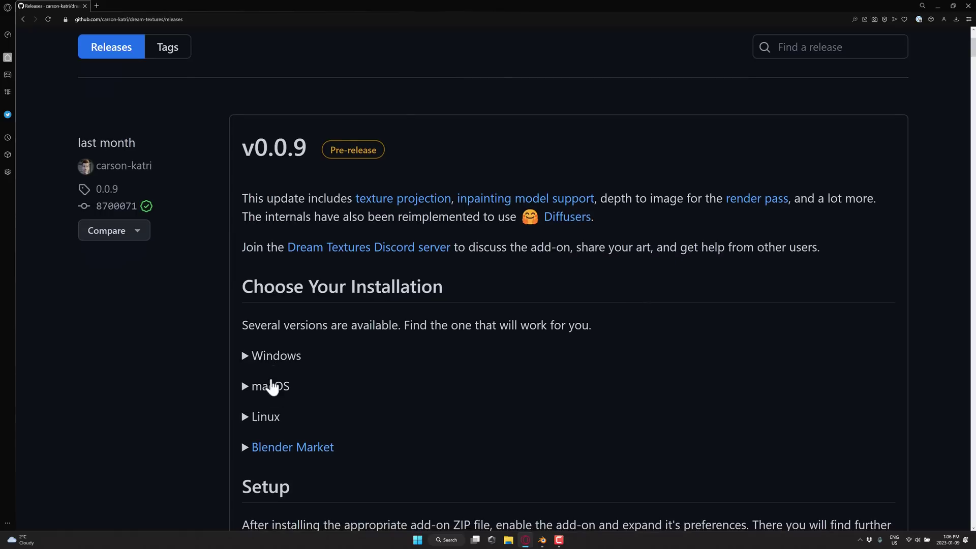
pyautogui.click(246, 388)
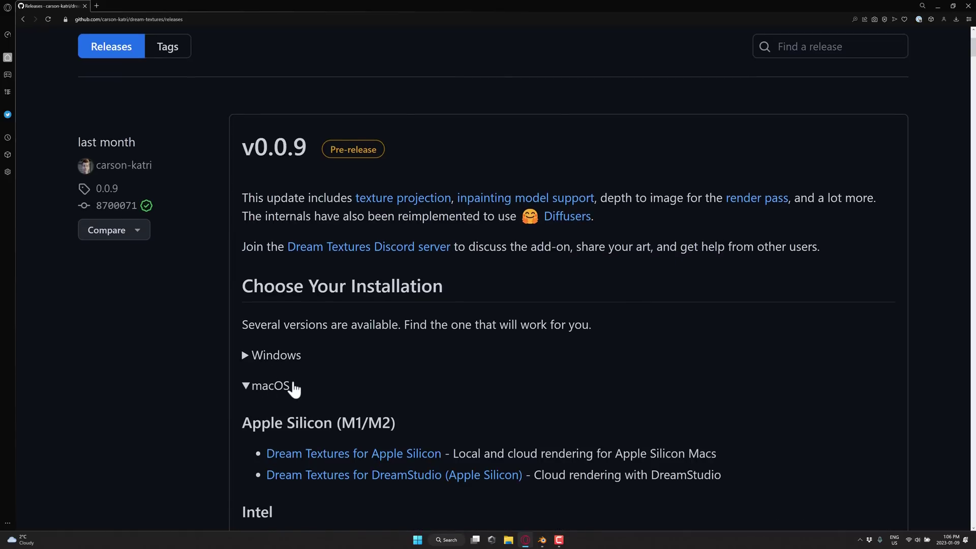
pyautogui.scroll(-2, 265, 387)
pyautogui.scroll(-1, 356, 361)
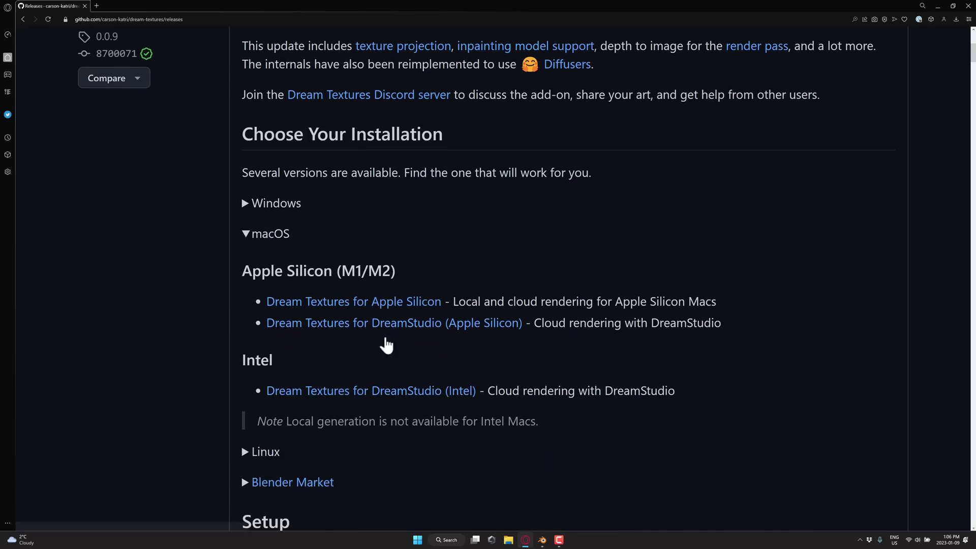
pyautogui.scroll(1, 564, 389)
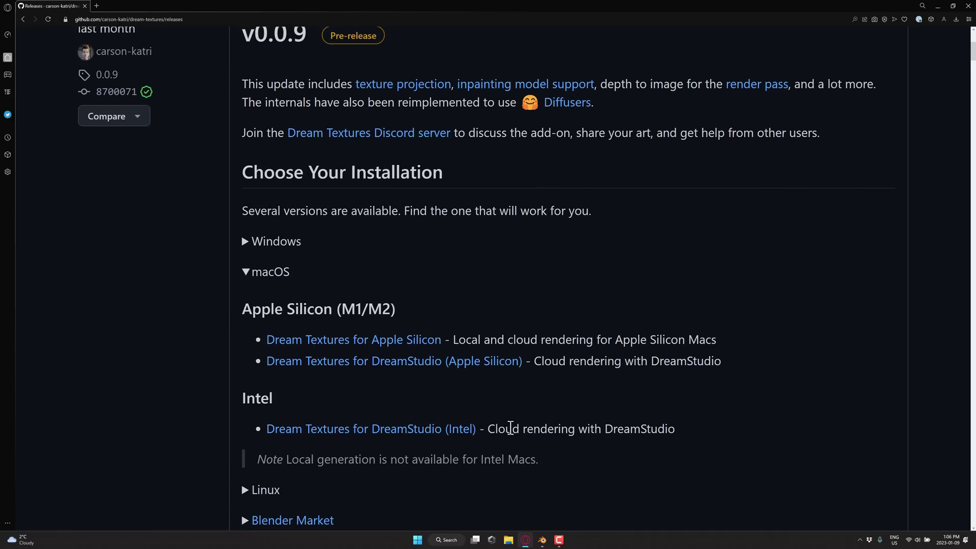
# - Highlight the DreamStudio cloud rendering notes for Intel and Apple Silicon, clear the selection and review the rest of the release notes
pyautogui.moveTo(486, 429); pyautogui.dragTo(700, 435)
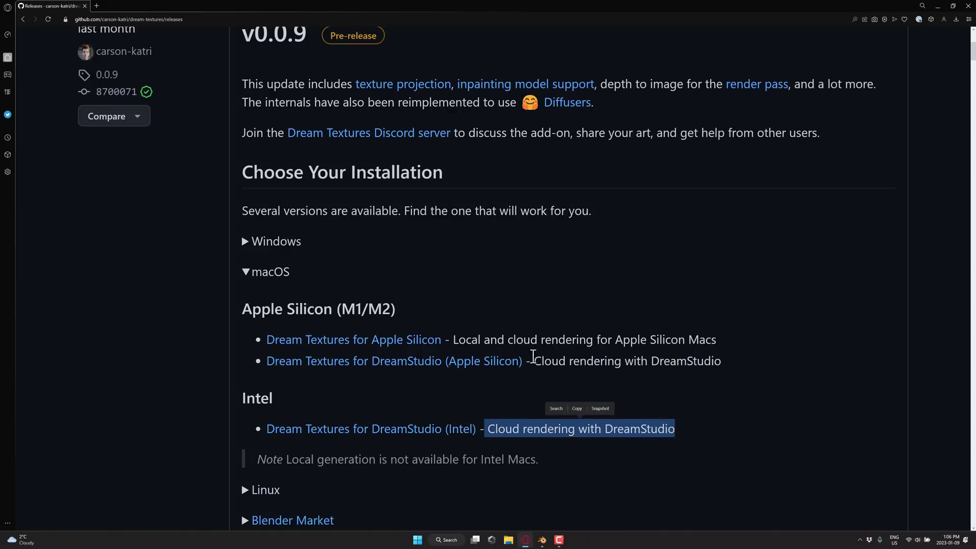
pyautogui.doubleClick(674, 361)
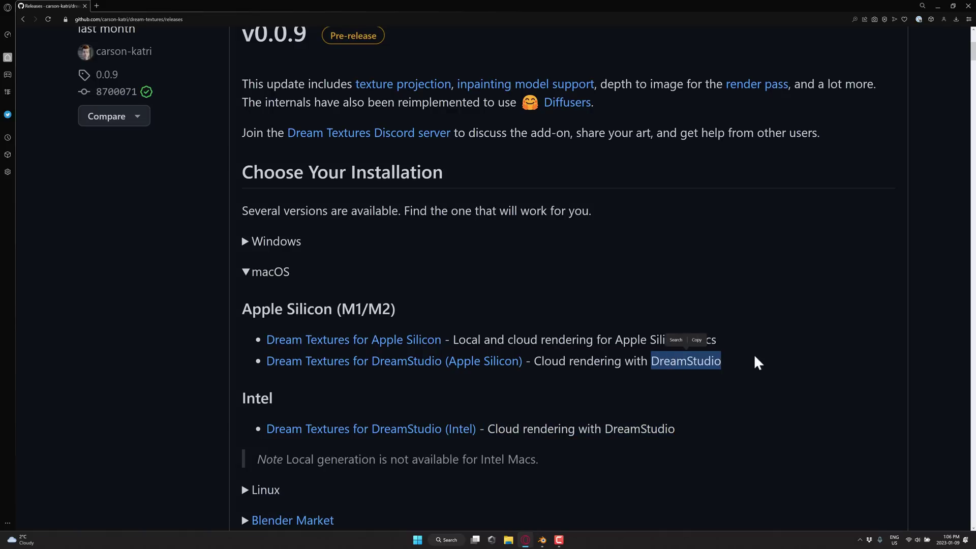
pyautogui.click(754, 355)
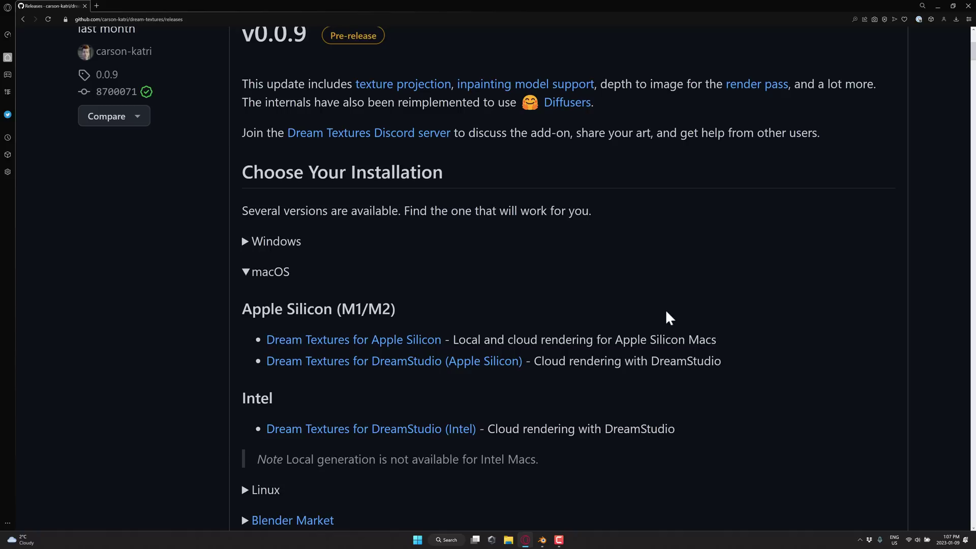
pyautogui.scroll(-2, 538, 287)
pyautogui.scroll(-1, 540, 287)
pyautogui.scroll(10, 559, 354)
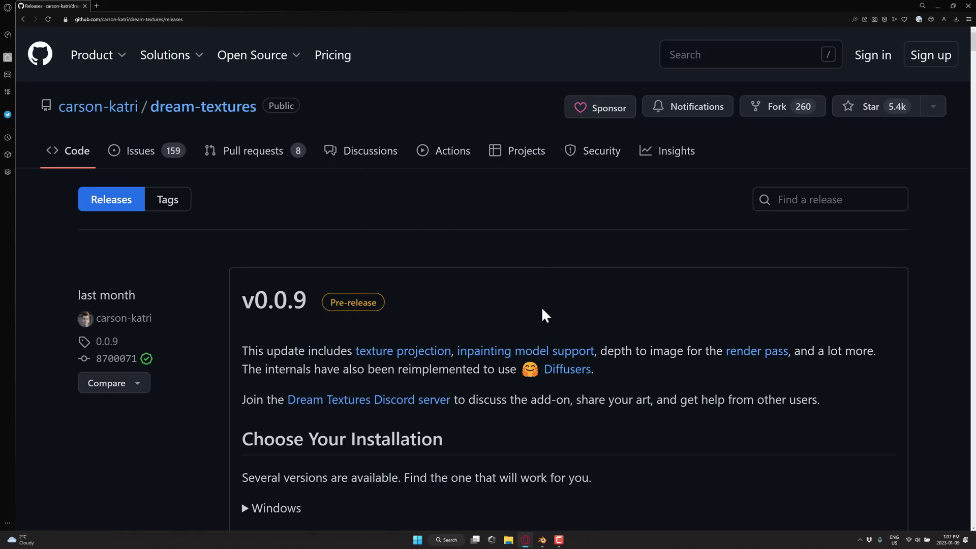
# - Switch back to Blender, open the Add-ons preferences, and show the add-on install file browser before dismissing it
pyautogui.hotkey('alt', 'Tab')
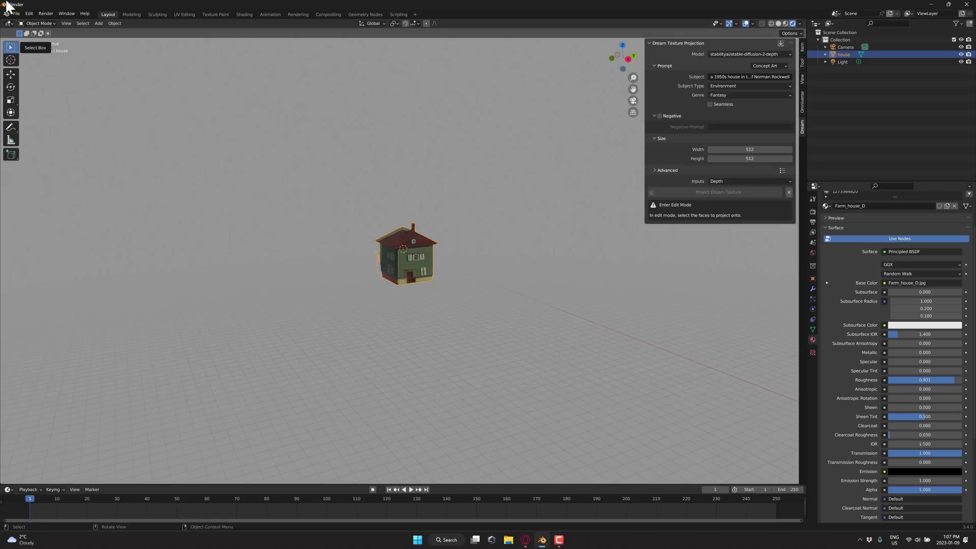
pyautogui.click(28, 14)
pyautogui.press('Escape')
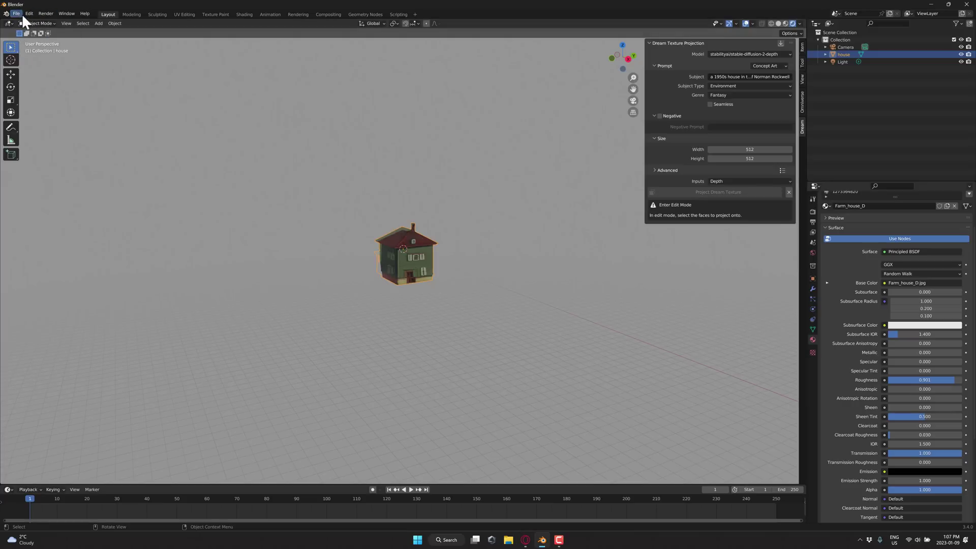
pyautogui.click(29, 15)
pyautogui.click(48, 119)
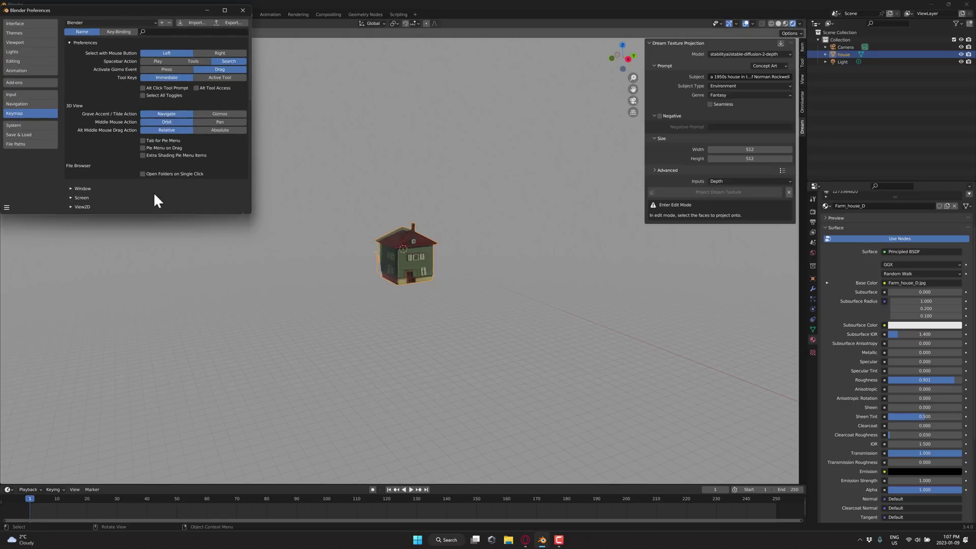
pyautogui.click(20, 80)
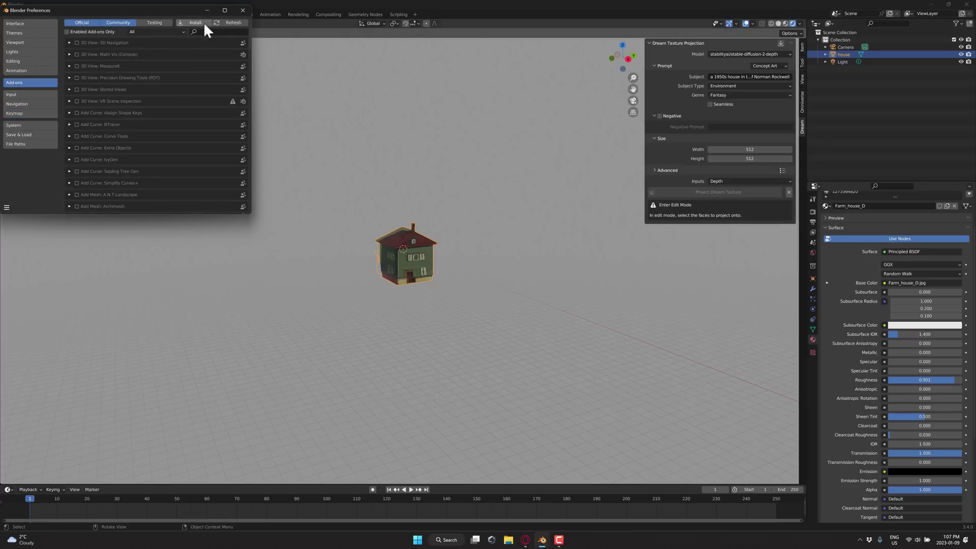
pyautogui.click(197, 22)
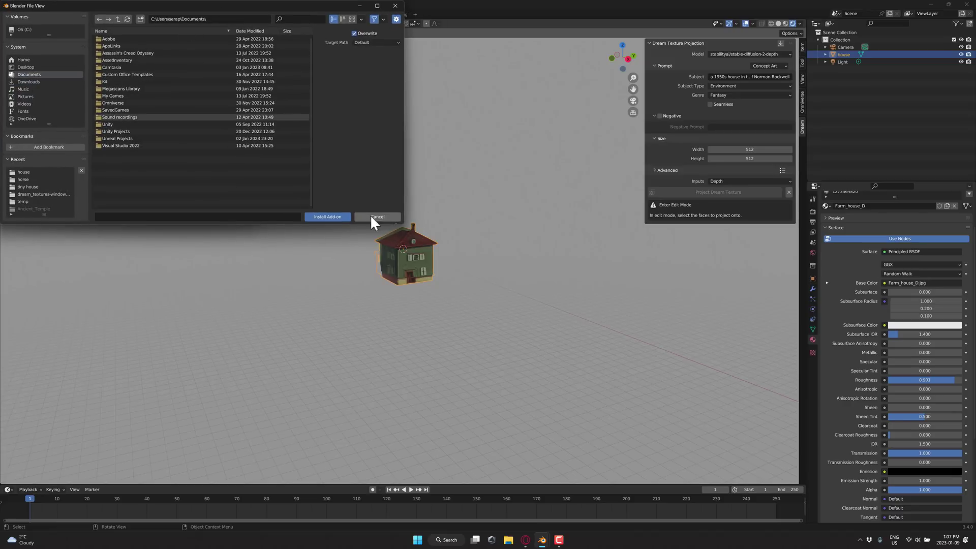
pyautogui.click(371, 215)
# - Filter the add-ons by "dre", expand the Dream Textures entry and enlarge the preferences window to show all its settings
pyautogui.click(213, 32)
pyautogui.write('dre')
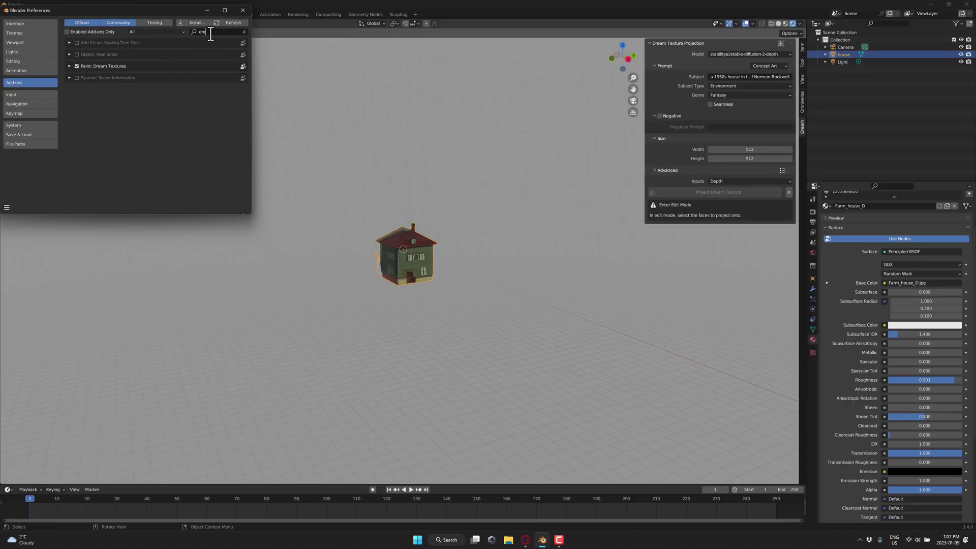
pyautogui.click(69, 66)
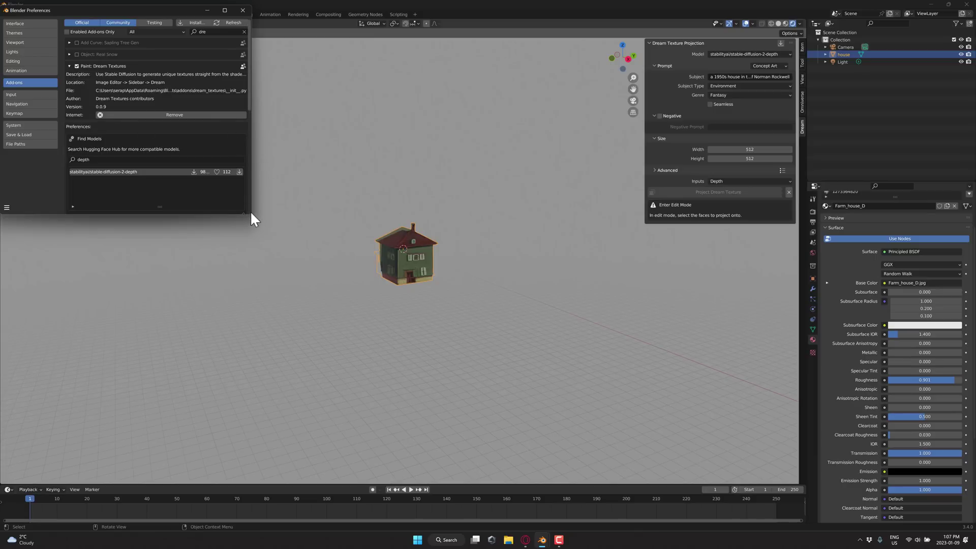
pyautogui.moveTo(252, 212); pyautogui.dragTo(585, 219)
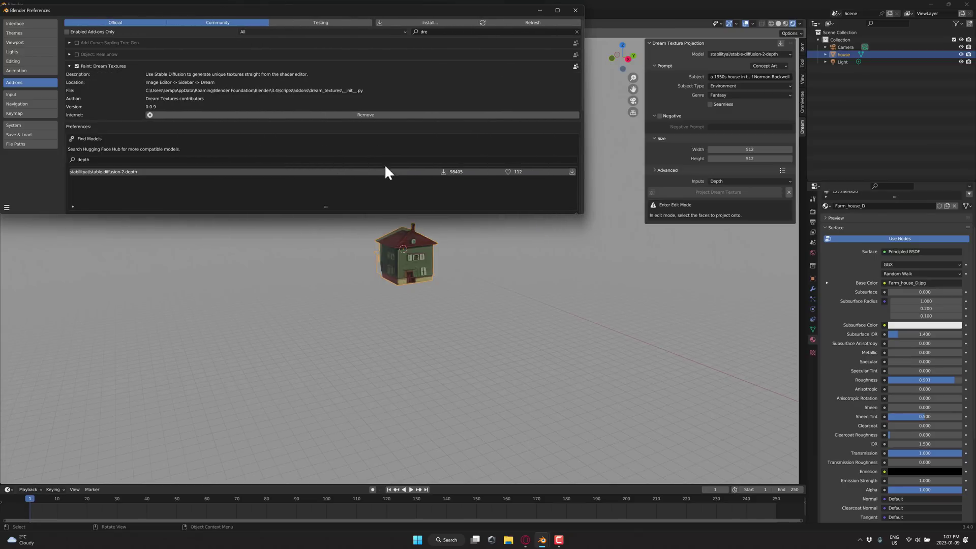
pyautogui.moveTo(393, 213); pyautogui.dragTo(402, 435)
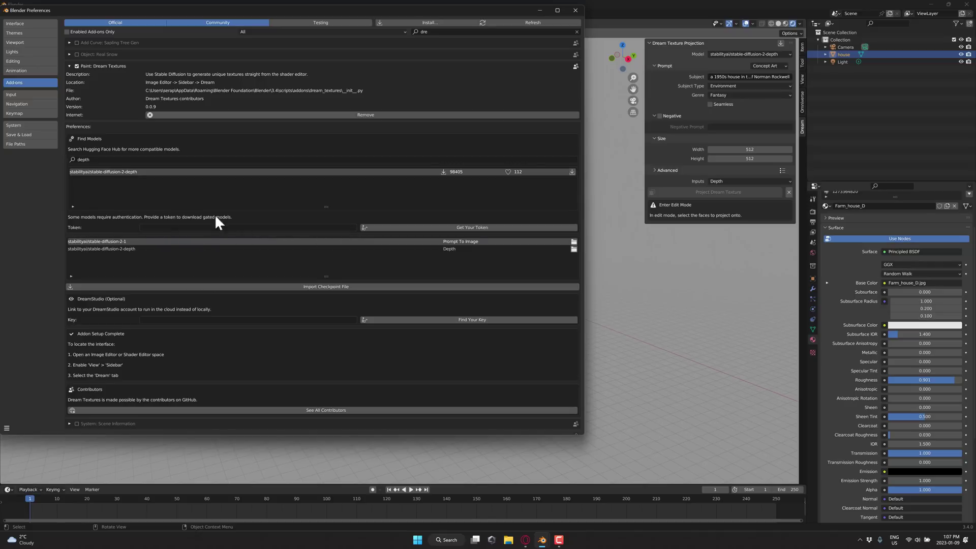
# - Search the Hugging Face Hub for "depth" models in the Dream Textures preferences
pyautogui.click(163, 160)
pyautogui.click(127, 159)
pyautogui.press('Return')
# - Set the Dream Texture Projection model to stabilityai/stable-diffusion-2-1
pyautogui.click(763, 54)
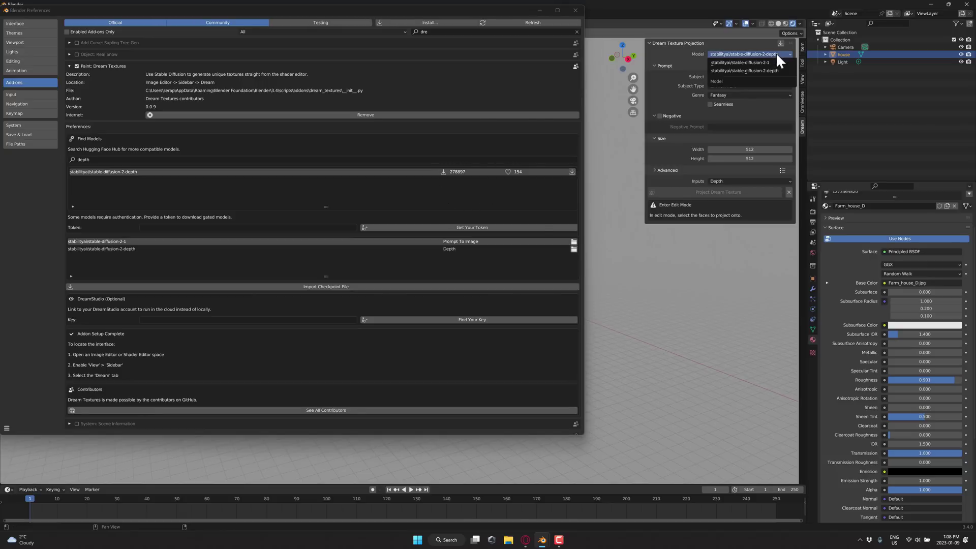
pyautogui.click(738, 62)
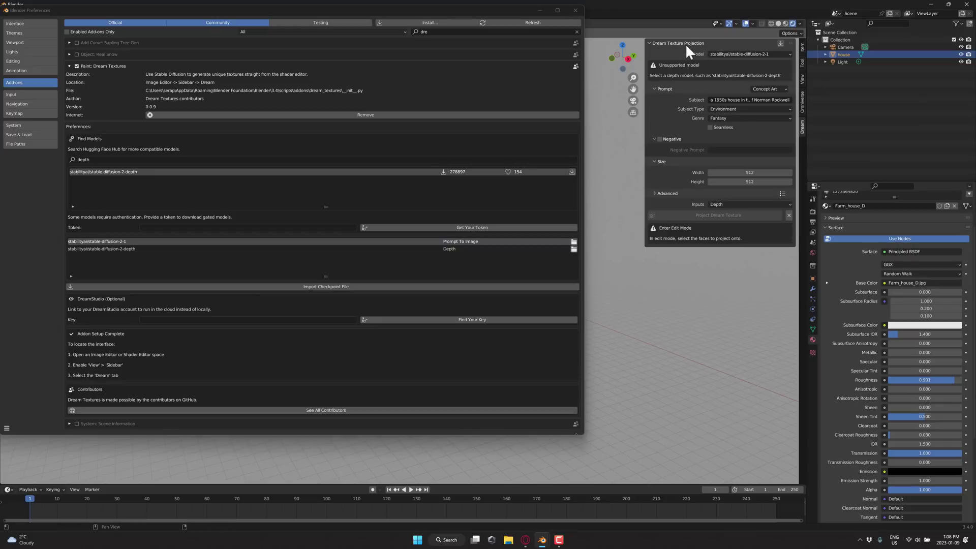
# - Close the preferences, set the scene's render engine to Cycles, and expand the Dream Textures render settings
pyautogui.click(576, 9)
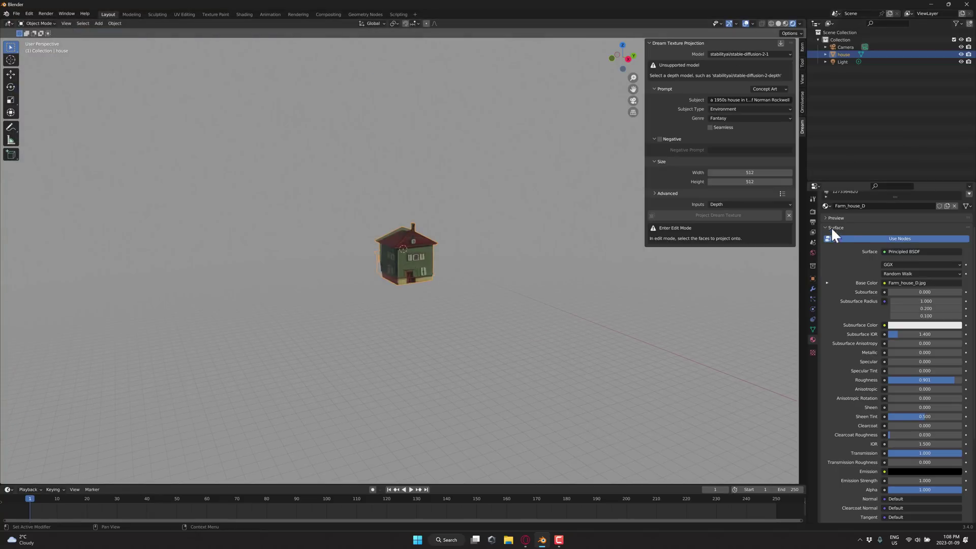
pyautogui.click(813, 212)
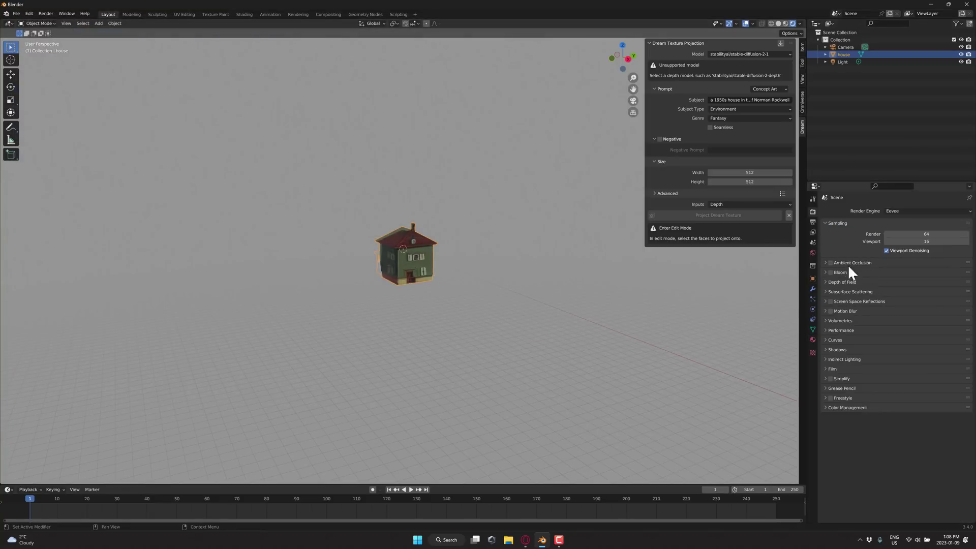
pyautogui.click(899, 210)
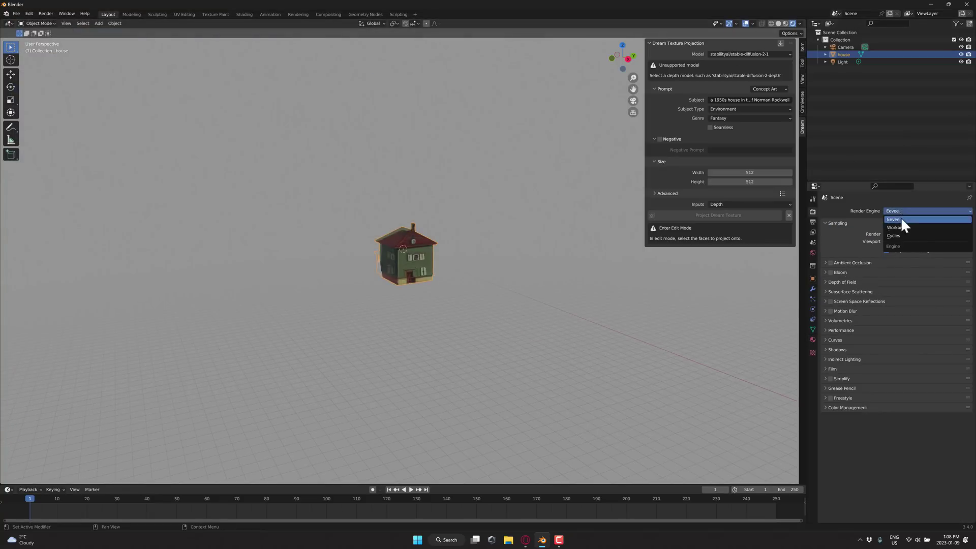
pyautogui.click(902, 236)
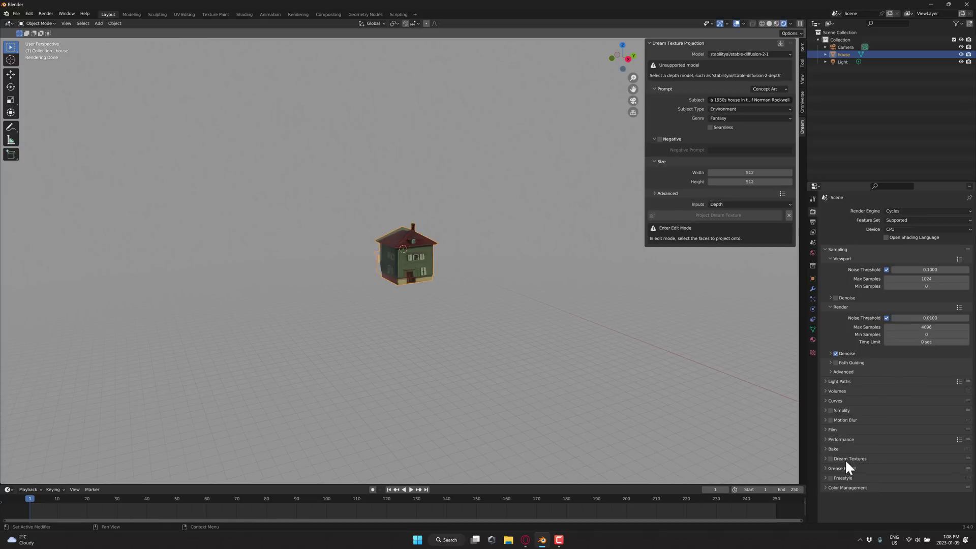
pyautogui.click(823, 458)
pyautogui.scroll(-2, 877, 462)
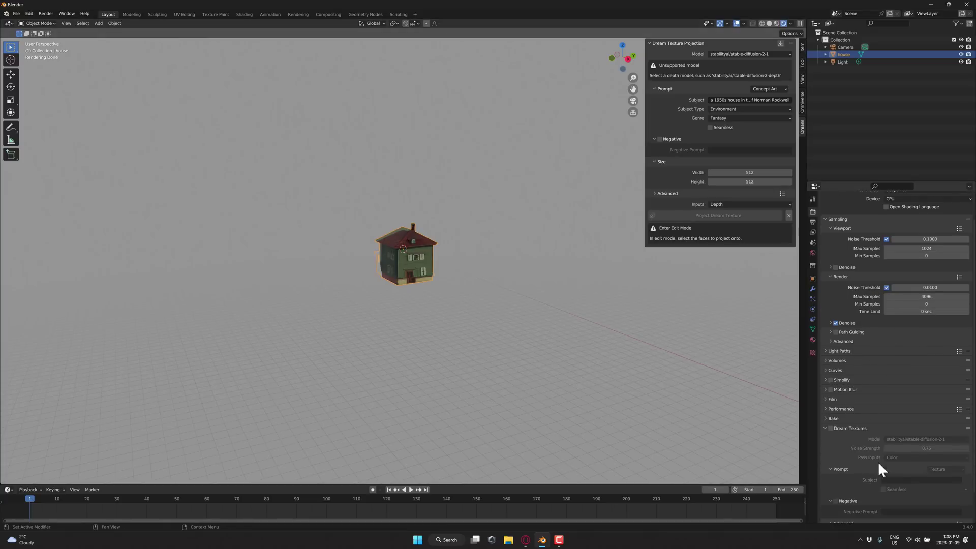
pyautogui.scroll(-1, 878, 462)
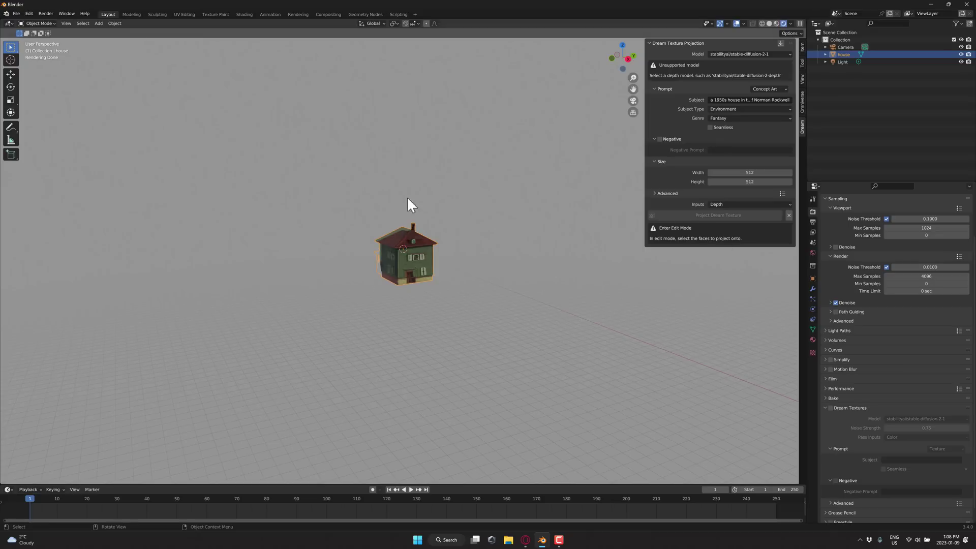
# - Set the Dream Texture Projection model to stabilityai/stable-diffusion-2-depth
pyautogui.click(785, 53)
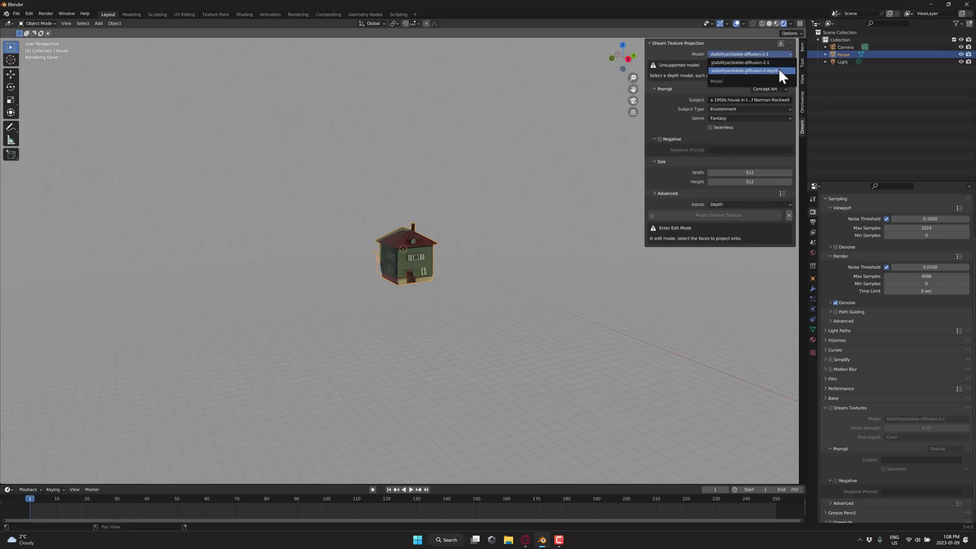
pyautogui.click(779, 70)
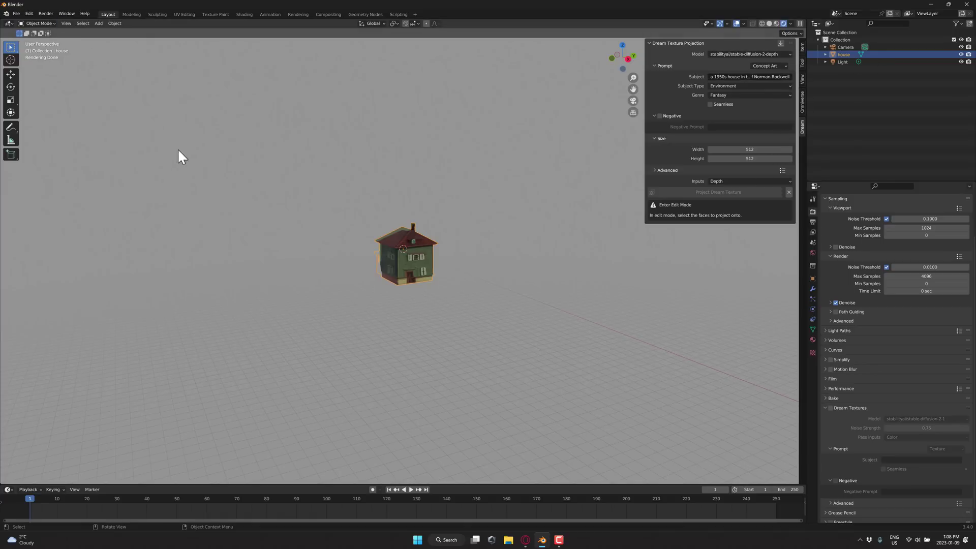
# - Switch the viewport to the Image Editor, show and widen the Dream Texture settings, and expand the AI Upscaling options
pyautogui.click(9, 23)
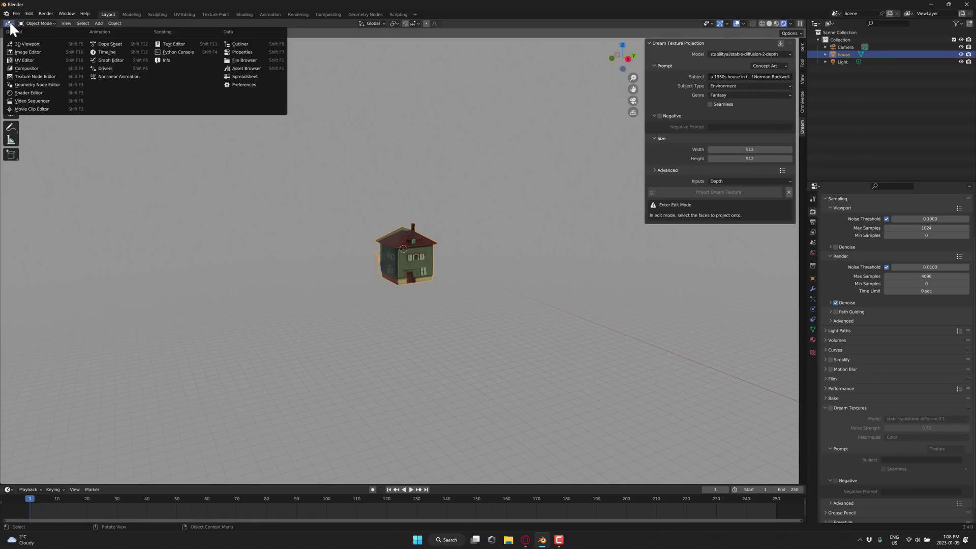
pyautogui.click(23, 52)
pyautogui.press('n')
pyautogui.click(802, 73)
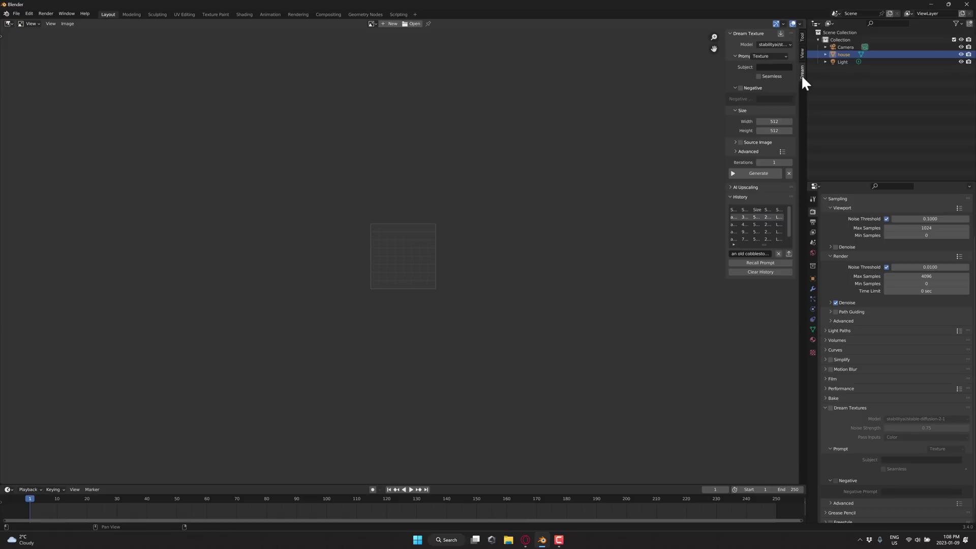
pyautogui.moveTo(725, 107); pyautogui.dragTo(531, 120)
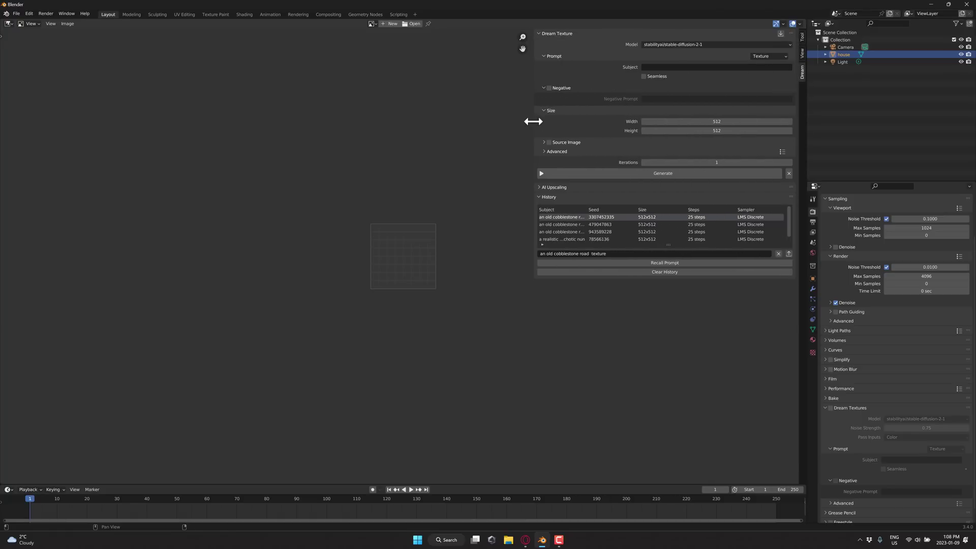
pyautogui.click(541, 188)
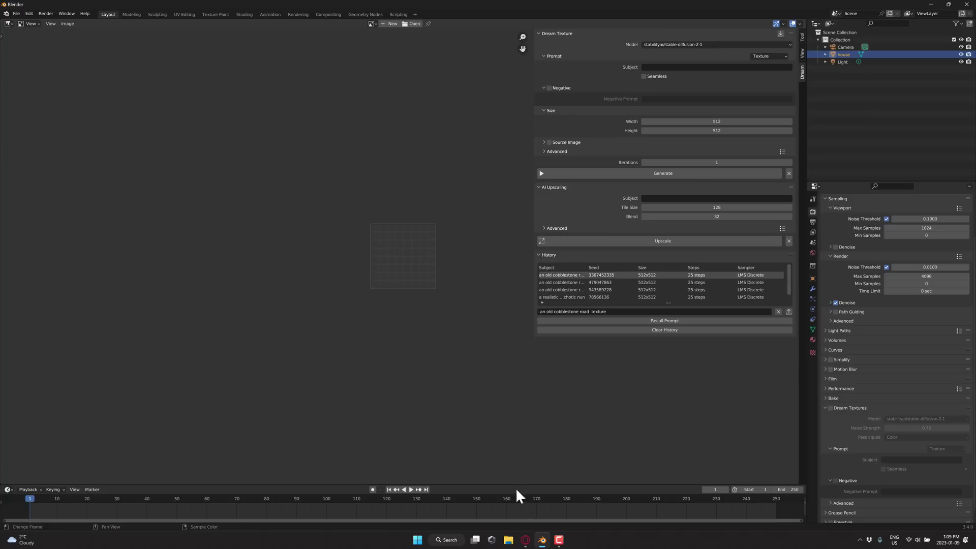
pyautogui.moveTo(526, 535)
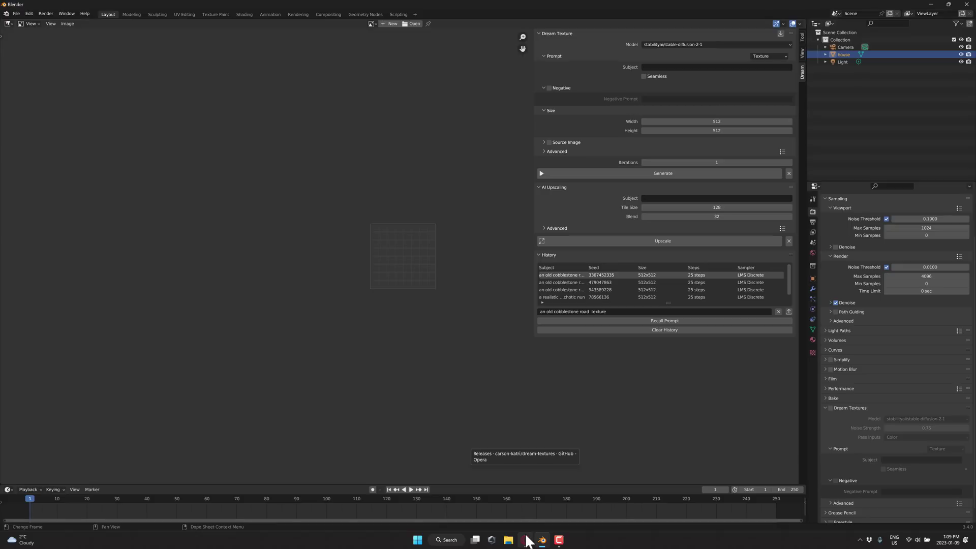
# - Return the editor to the 3D Viewport and examine the projected texture on the house up close
pyautogui.click(13, 22)
pyautogui.click(29, 45)
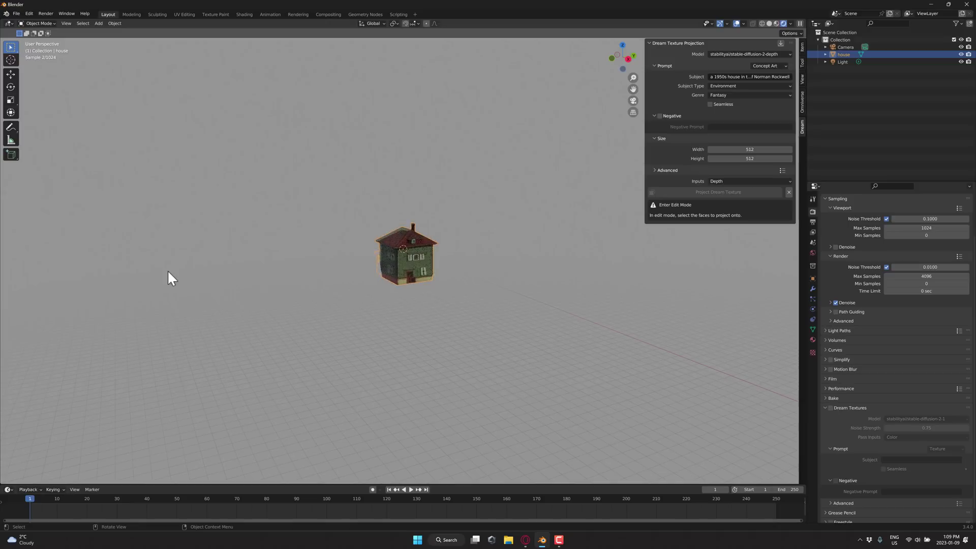
pyautogui.scroll(10, 411, 263)
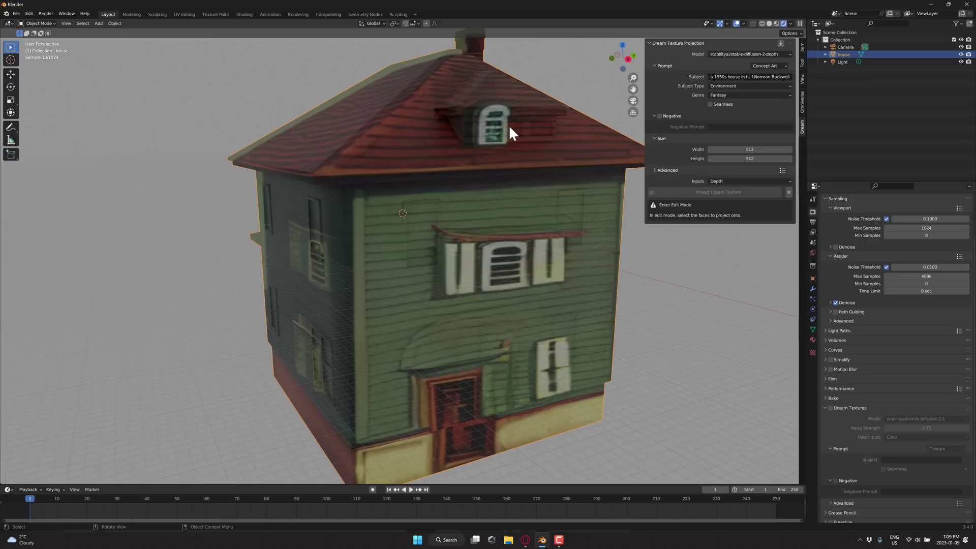
pyautogui.scroll(-10, 534, 139)
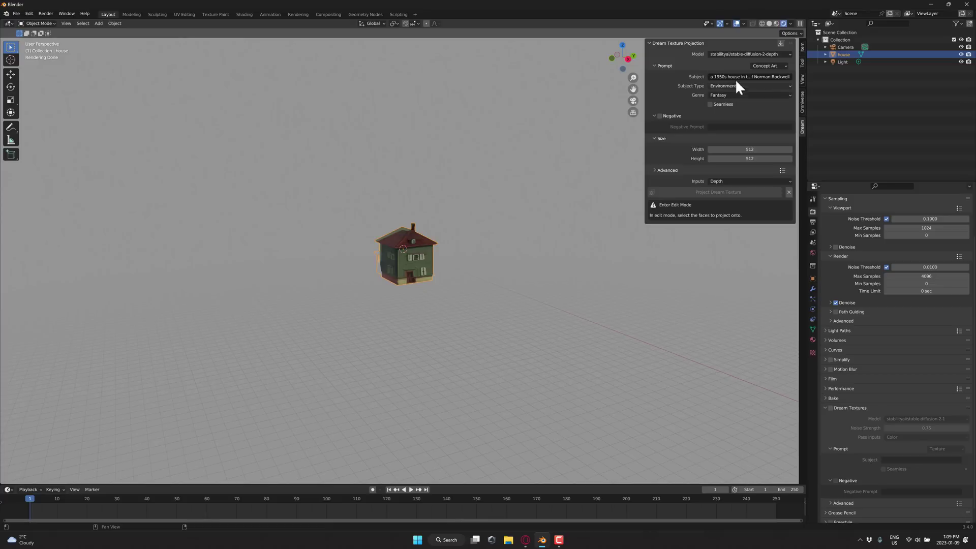
# - Switch to the Image Editor, collapse the Dream Texture prompt settings and set the prompt preset to Photography
pyautogui.click(9, 23)
pyautogui.click(29, 52)
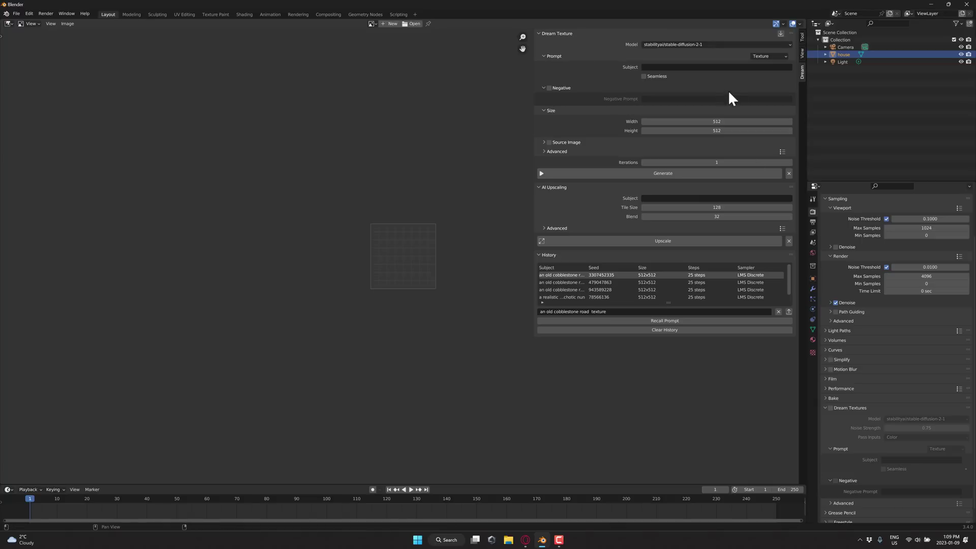
pyautogui.click(793, 56)
pyautogui.click(776, 56)
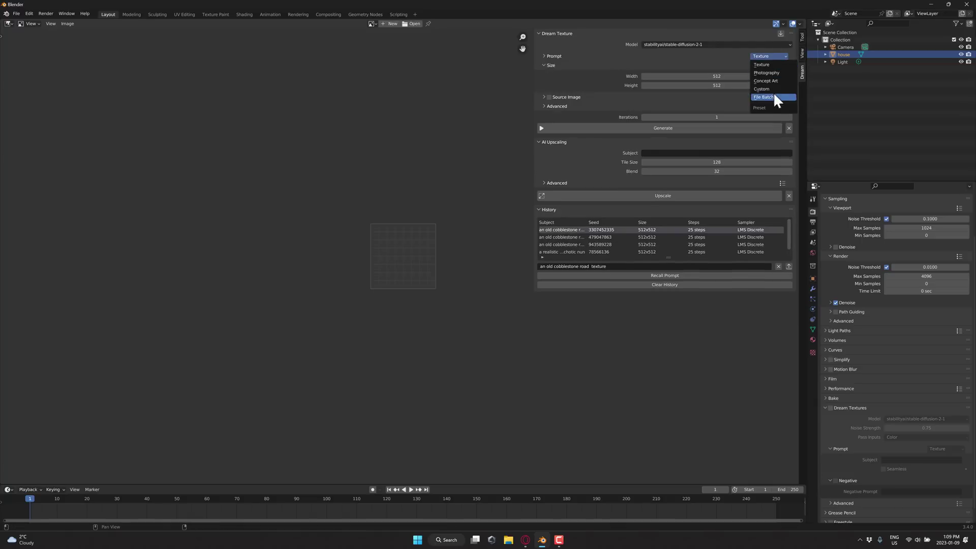
pyautogui.click(766, 73)
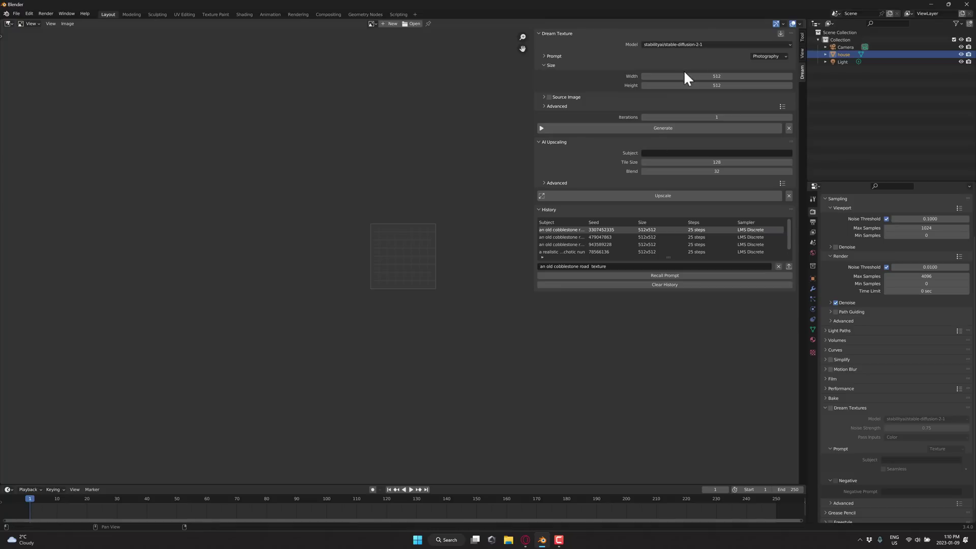
# - Bring back the 3D Viewport and view the textured house at closer range
pyautogui.click(12, 24)
pyautogui.click(19, 39)
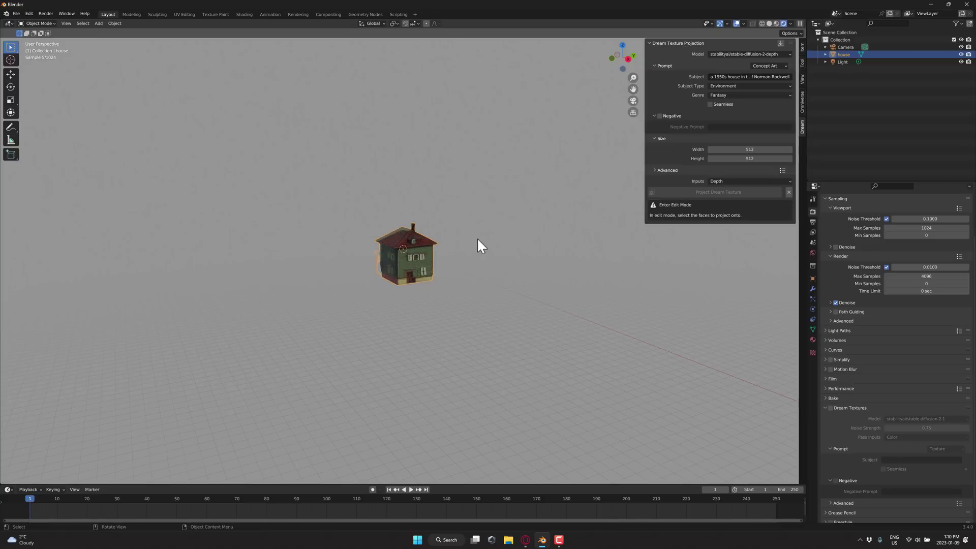
pyautogui.scroll(7, 490, 247)
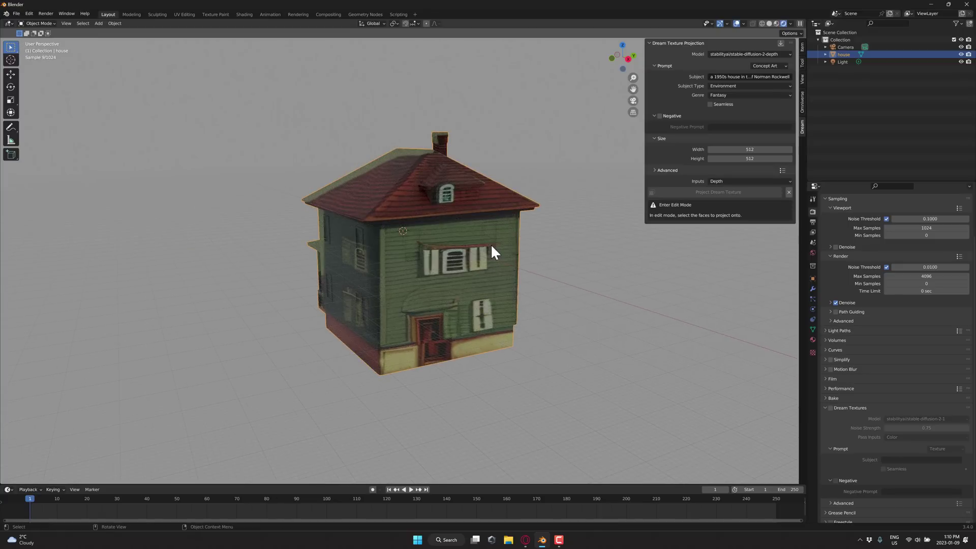
# - Switch to the Opera browser and go back from the releases page to the main page of the dream-textures repository
pyautogui.hotkey('alt', 'Tab')
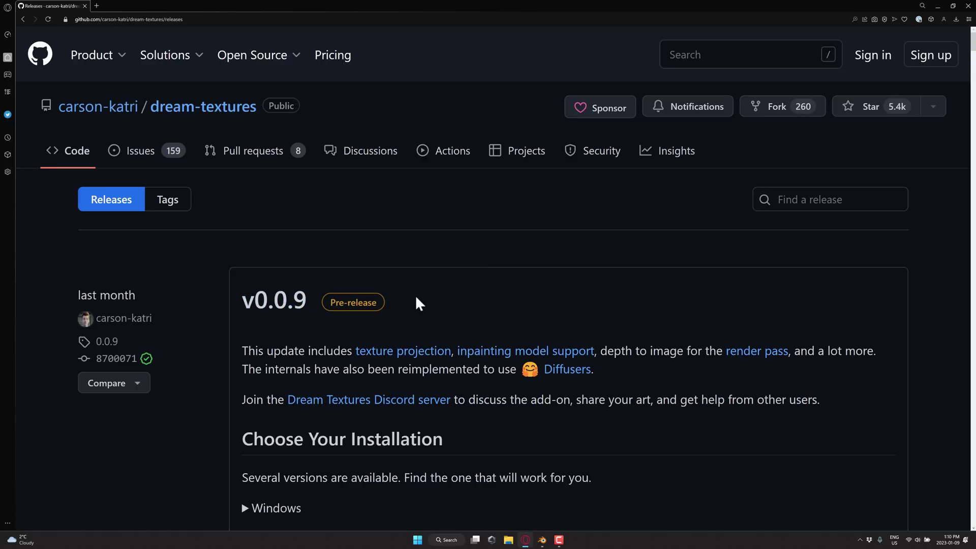
pyautogui.scroll(-1, 512, 312)
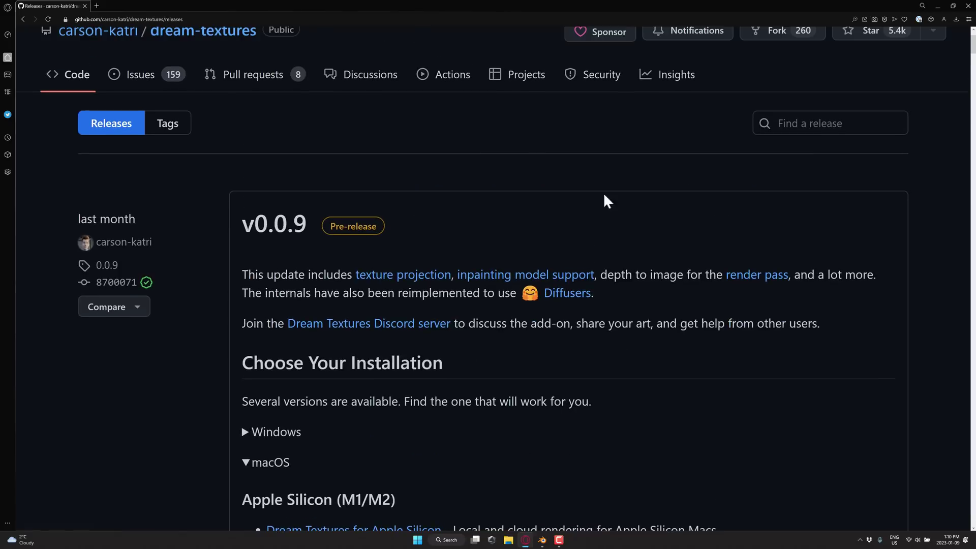
pyautogui.hotkey('alt', 'Left')
pyautogui.scroll(1, 610, 268)
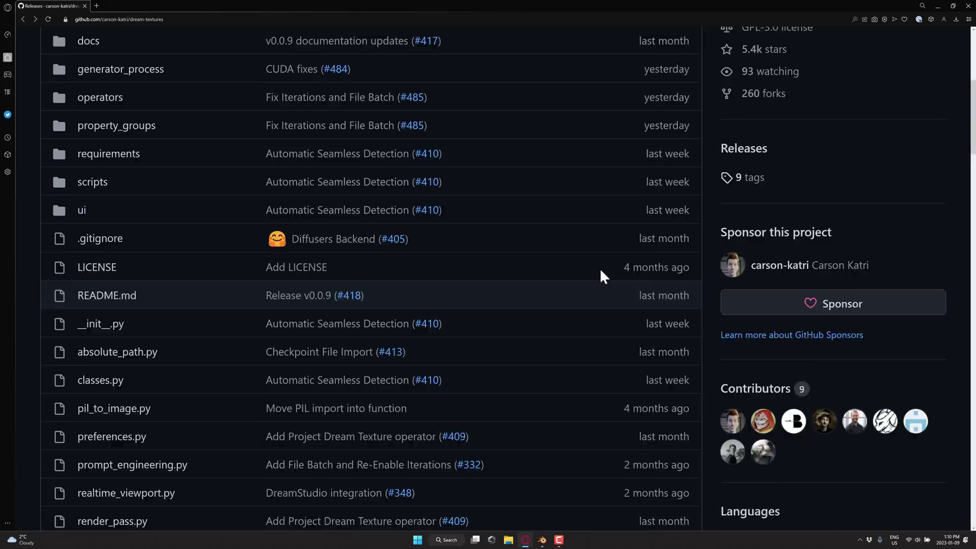
pyautogui.scroll(5, 601, 271)
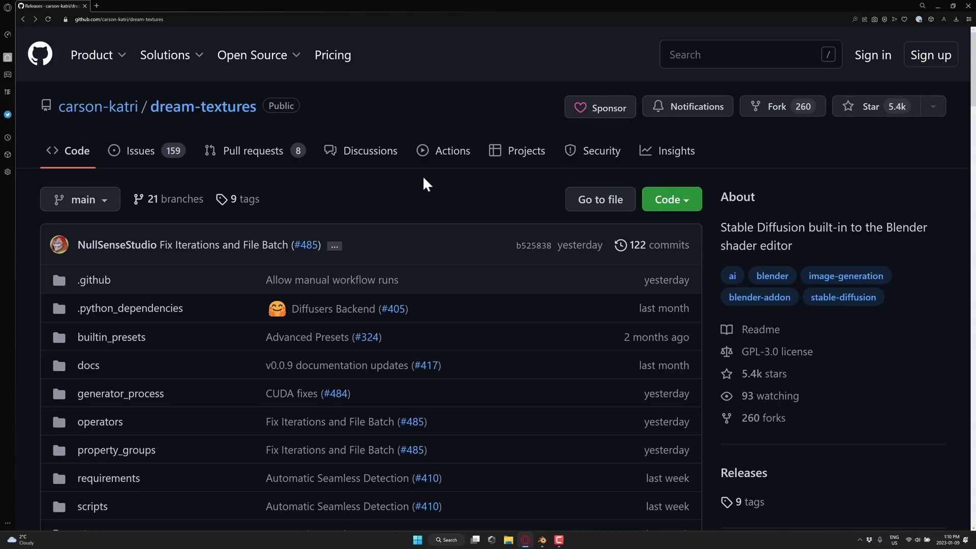
# - Find the Inpaint/Outpaint guide in the repository's README, open it and read its inpainting and outpainting instructions
pyautogui.scroll(-12, 423, 180)
pyautogui.scroll(-14, 513, 240)
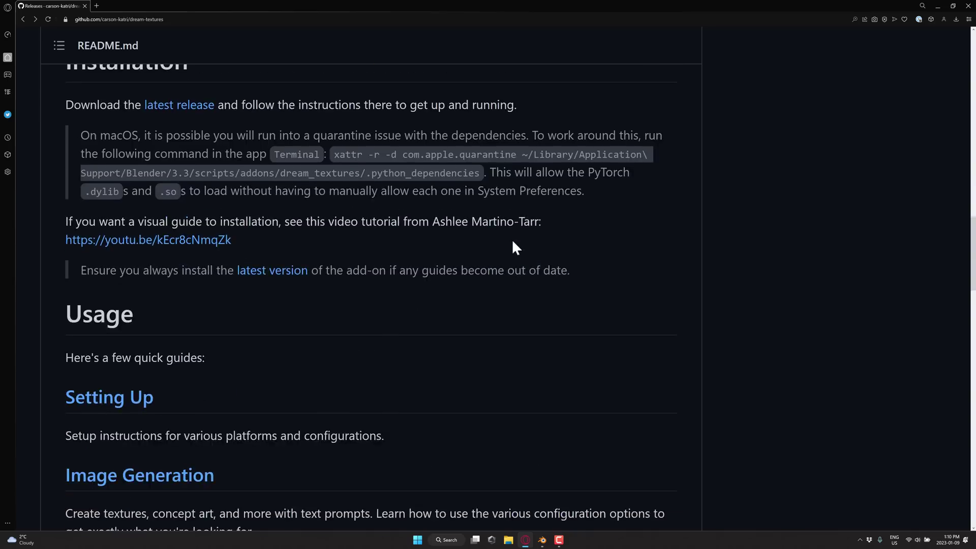
pyautogui.scroll(-2, 239, 353)
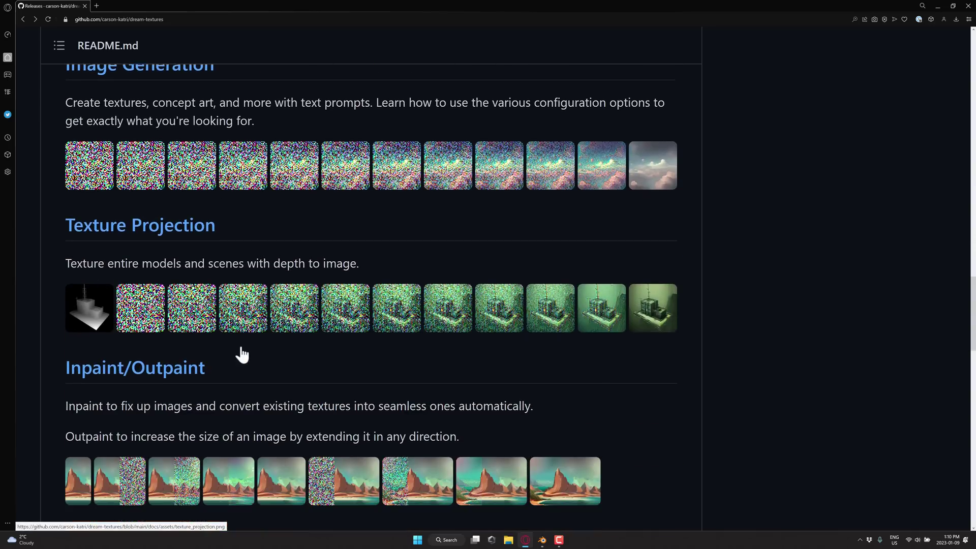
pyautogui.click(154, 300)
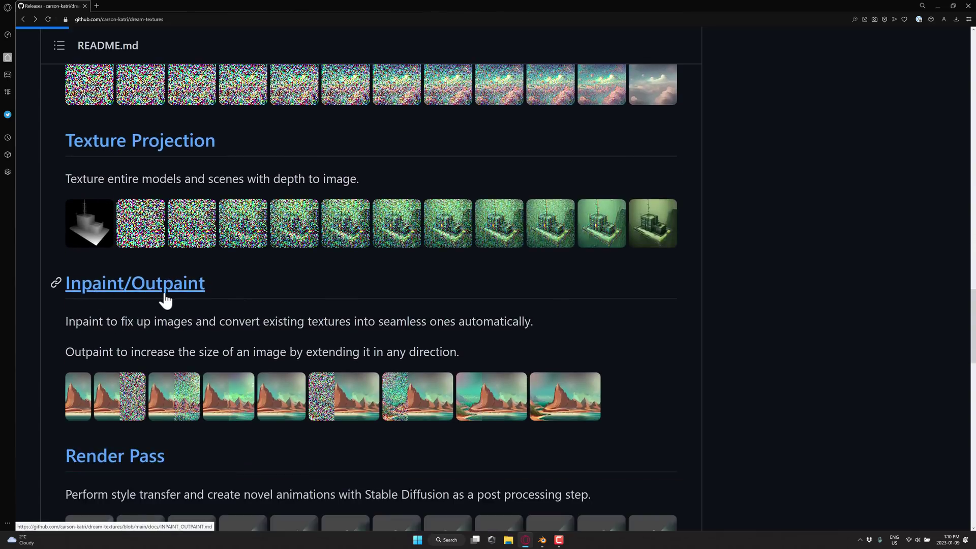
pyautogui.scroll(-5, 500, 387)
pyautogui.scroll(-10, 479, 366)
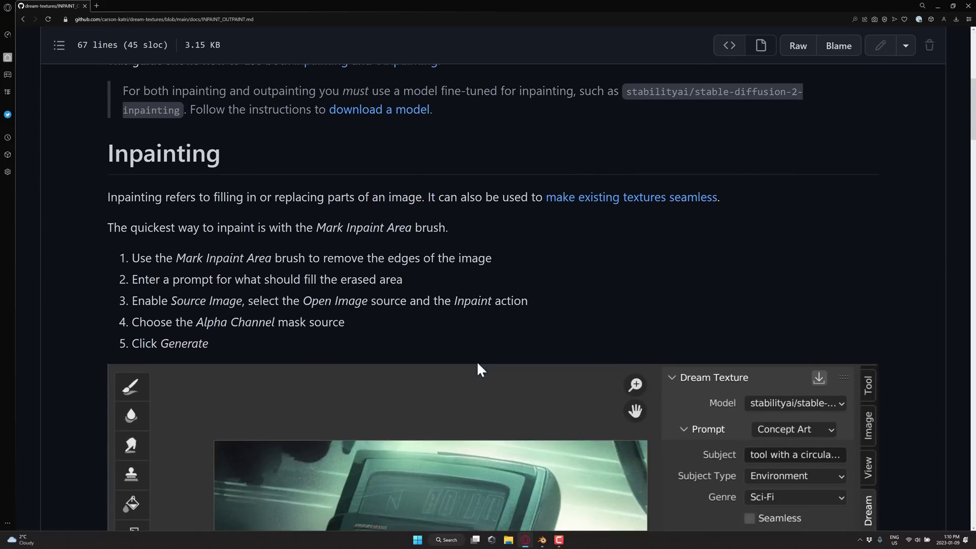
pyautogui.scroll(-12, 476, 364)
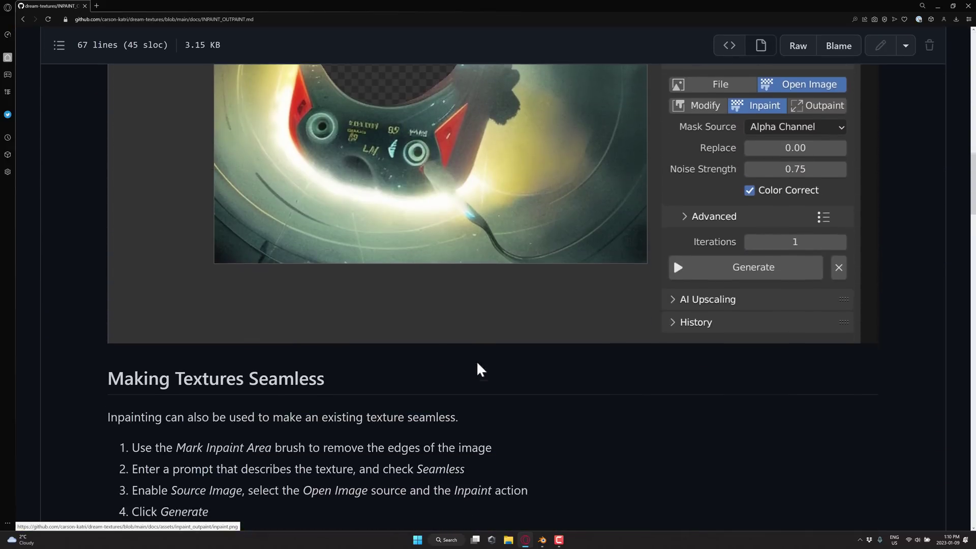
pyautogui.scroll(-17, 467, 345)
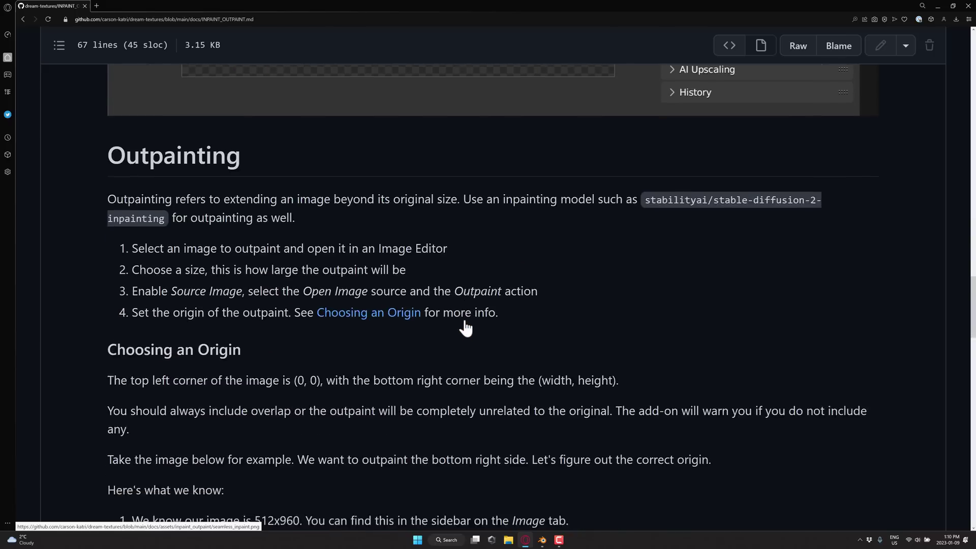
# - Return to the README, review the sections from Render Pass through Contributing, and go back to the start of the repository page
pyautogui.hotkey('alt', 'Left')
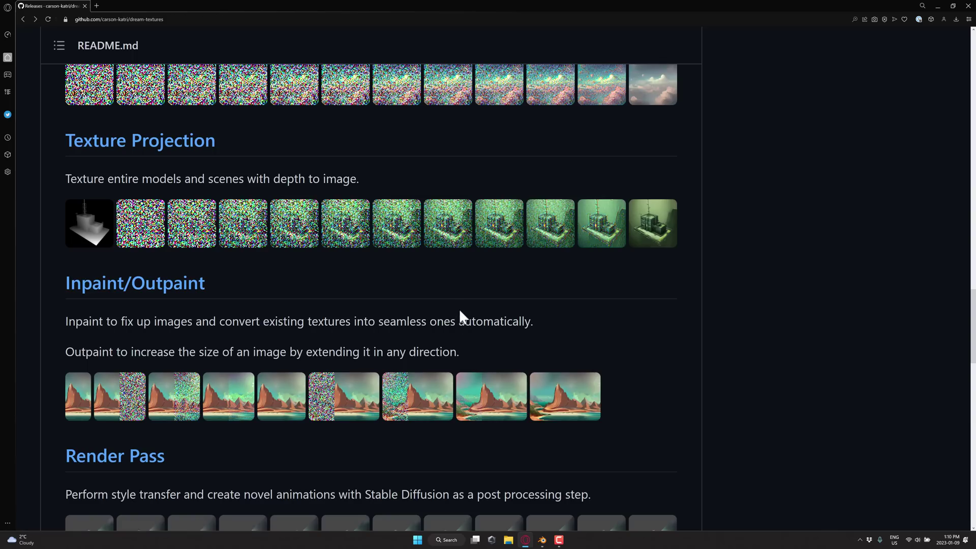
pyautogui.scroll(-3, 462, 301)
pyautogui.scroll(-5, 394, 312)
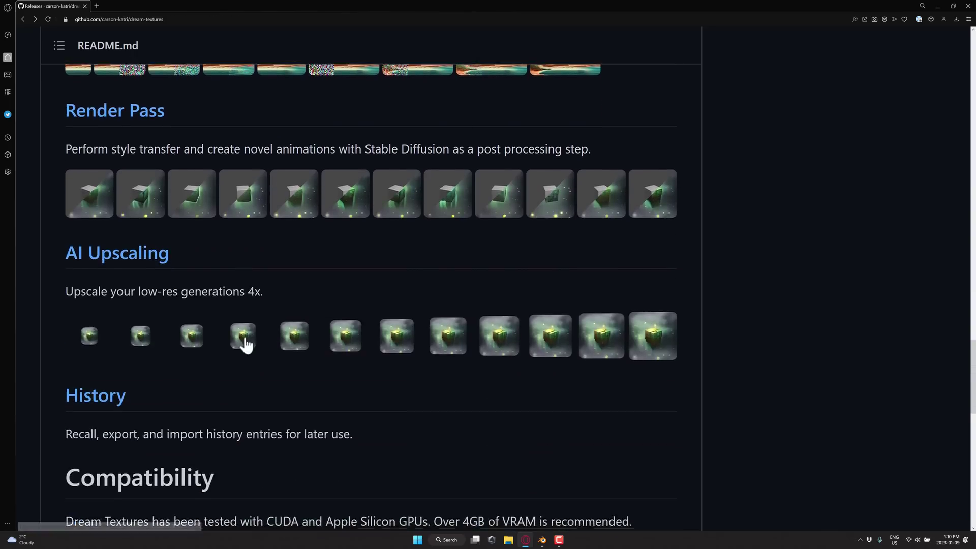
pyautogui.scroll(-4, 387, 327)
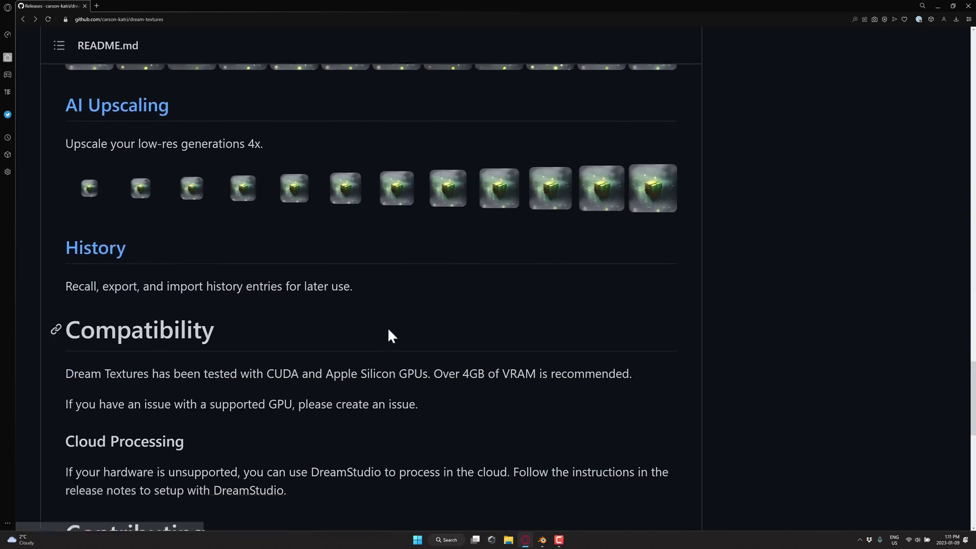
pyautogui.scroll(-1, 386, 324)
pyautogui.scroll(-3, 386, 325)
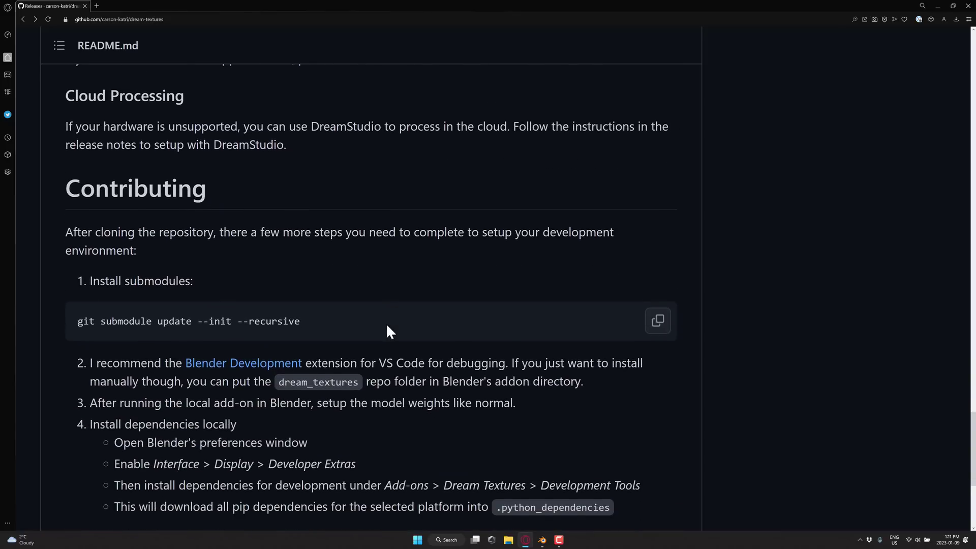
pyautogui.press('Home')
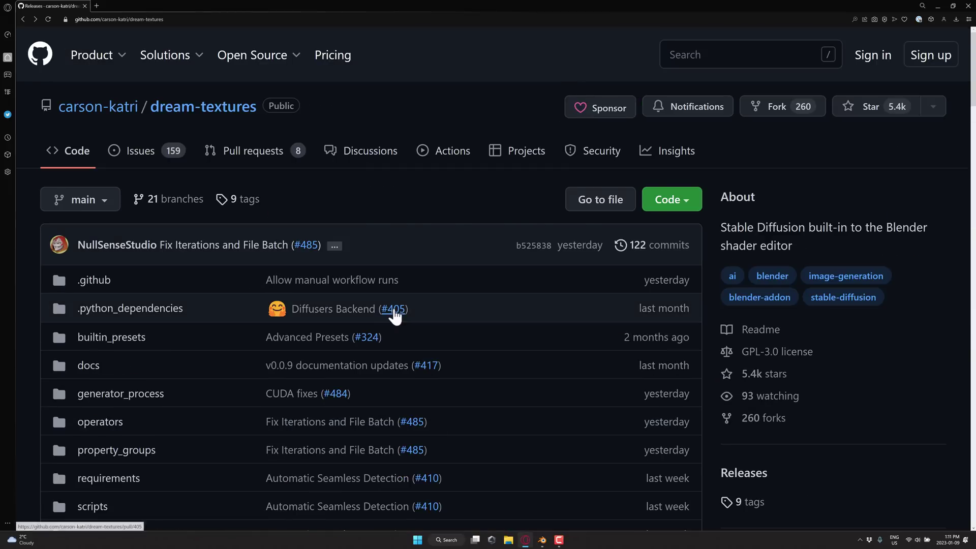
pyautogui.moveTo(394, 315)
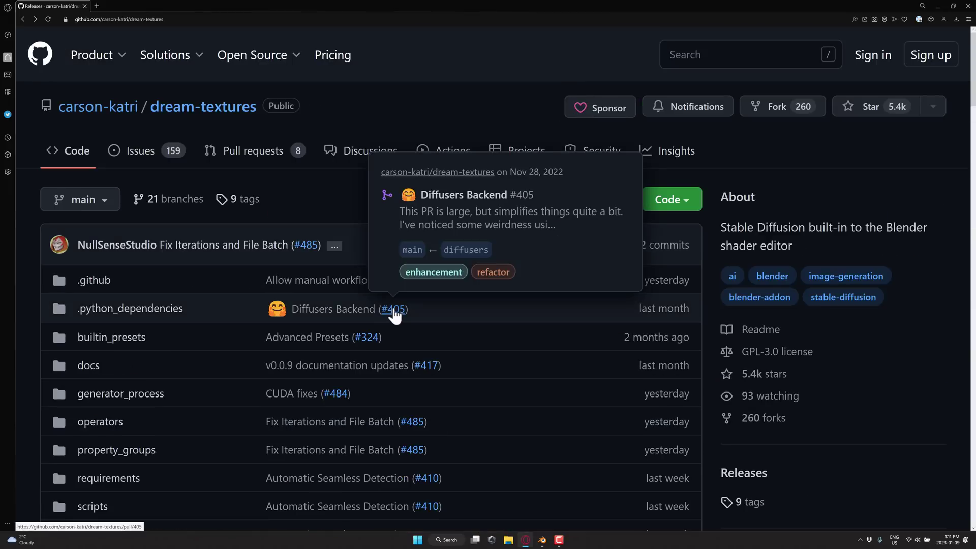